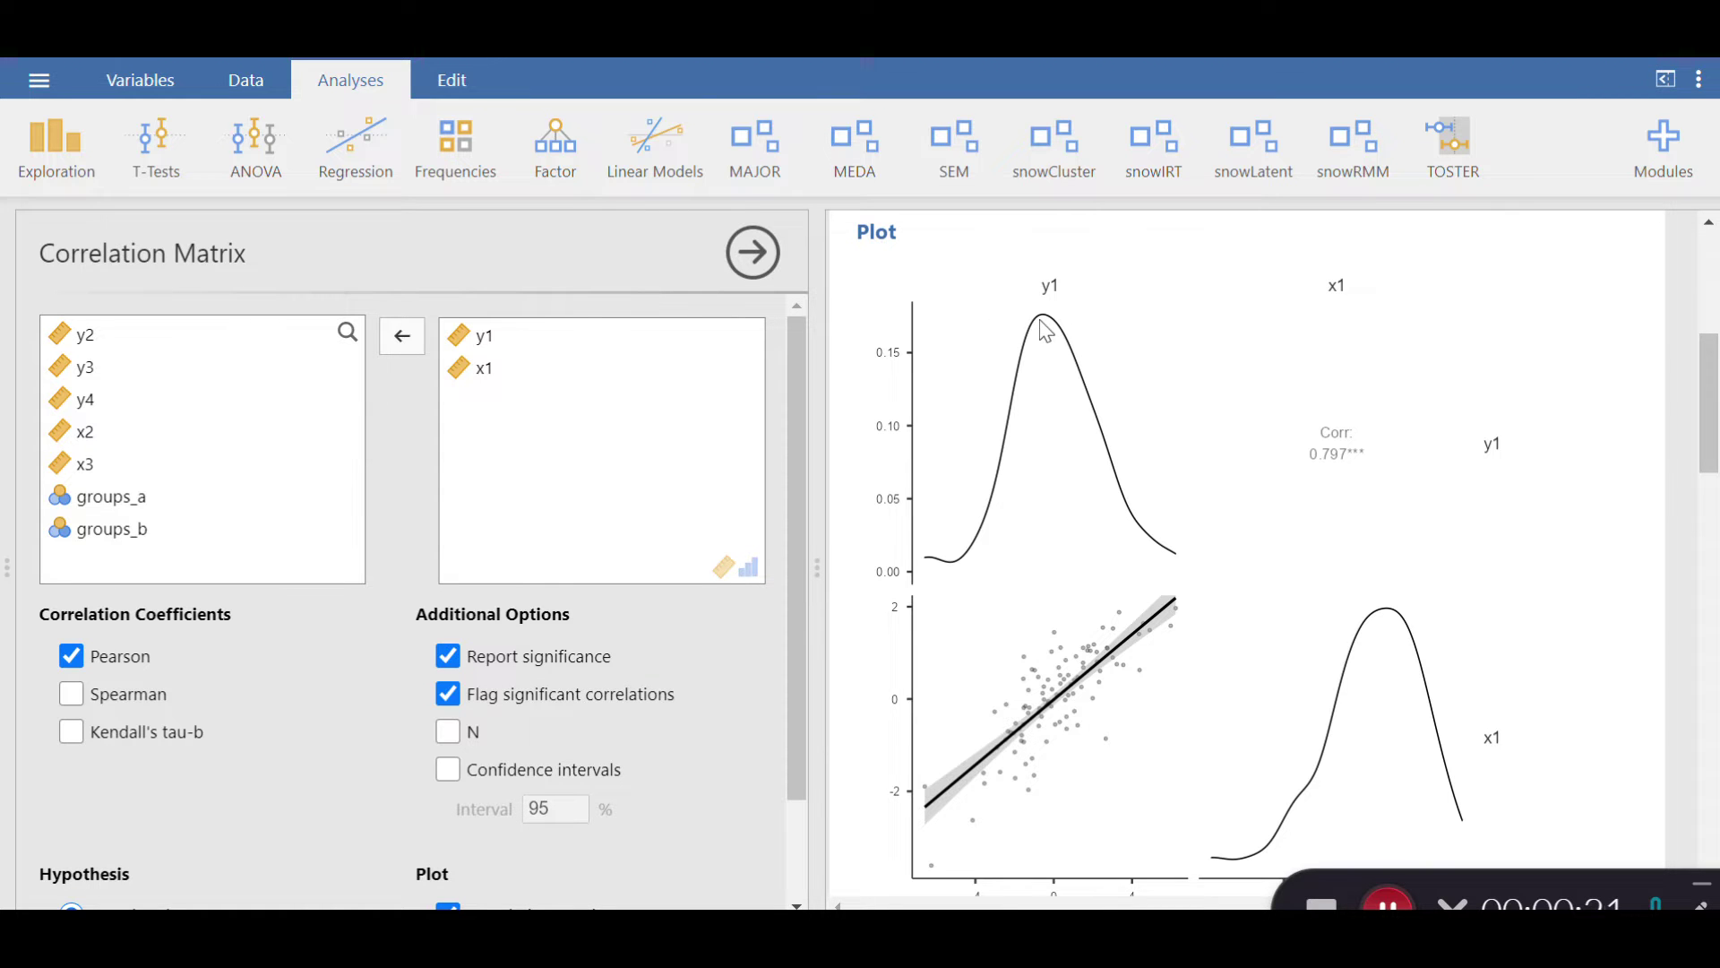
Review the correlation table and the density and scatter plots for y1 and x1 in the results.
scroll(1089, 377, "up", 5)
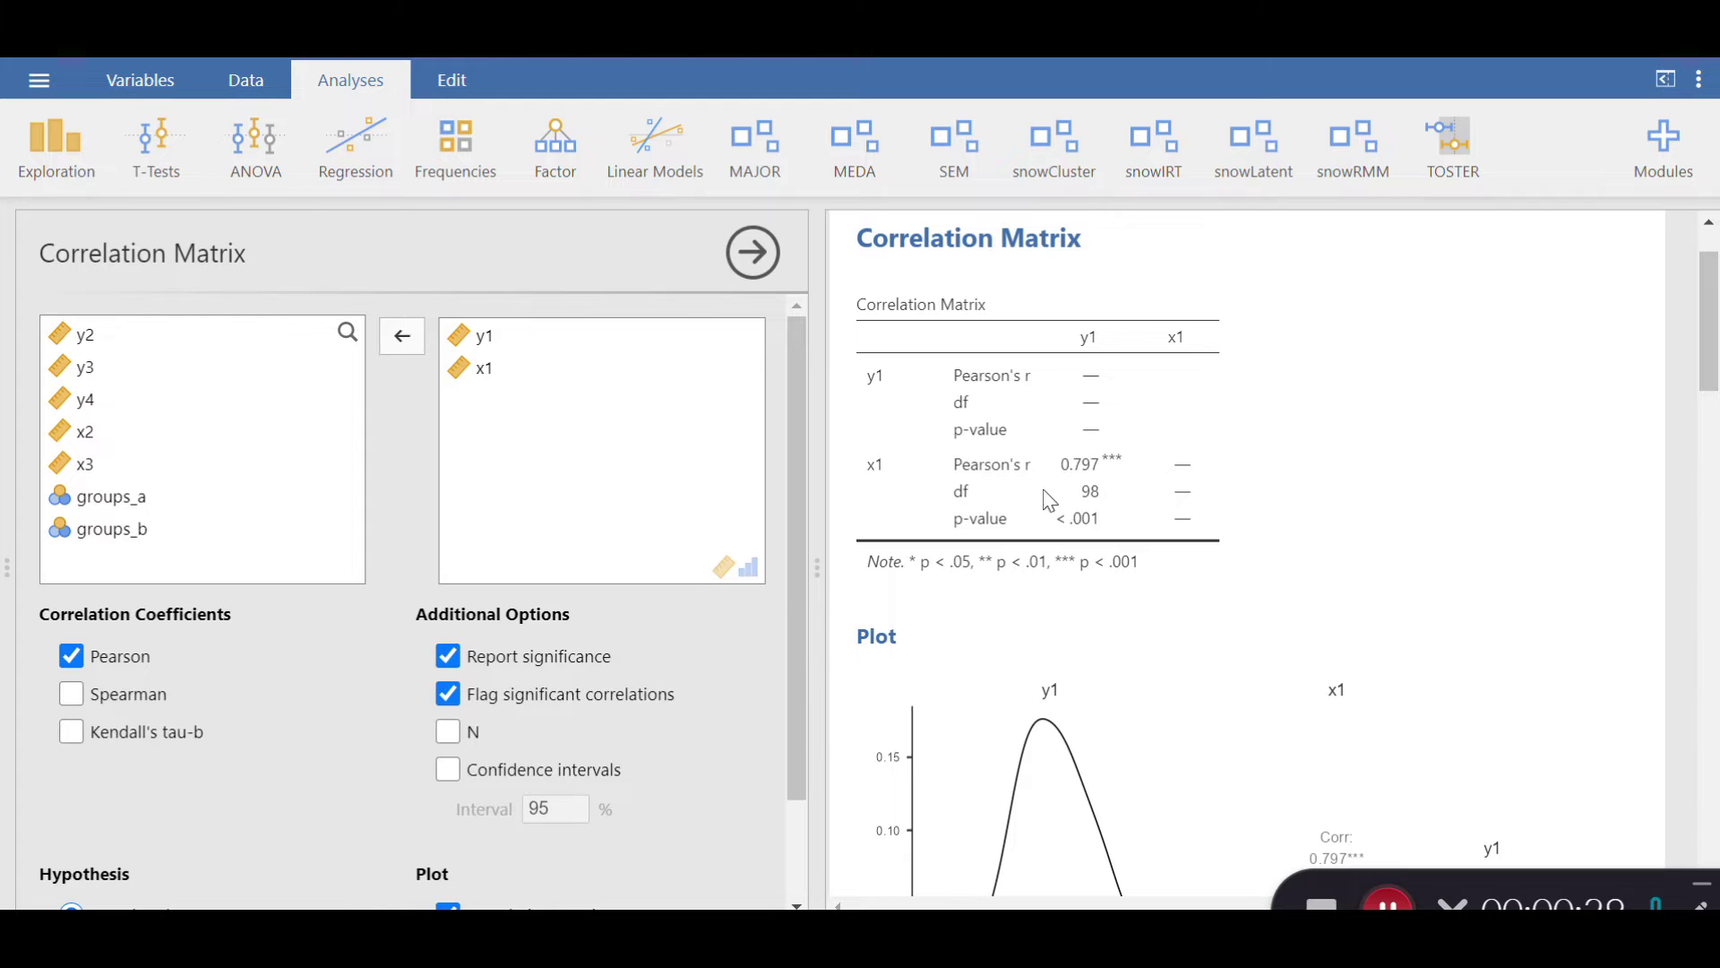
scroll(1057, 509, "down", 1)
scroll(1060, 507, "down", 3)
scroll(1084, 457, "up", 4)
Locate the pathjdata example in the data library's Path Analysis folder and return to the results.
left_click(40, 82)
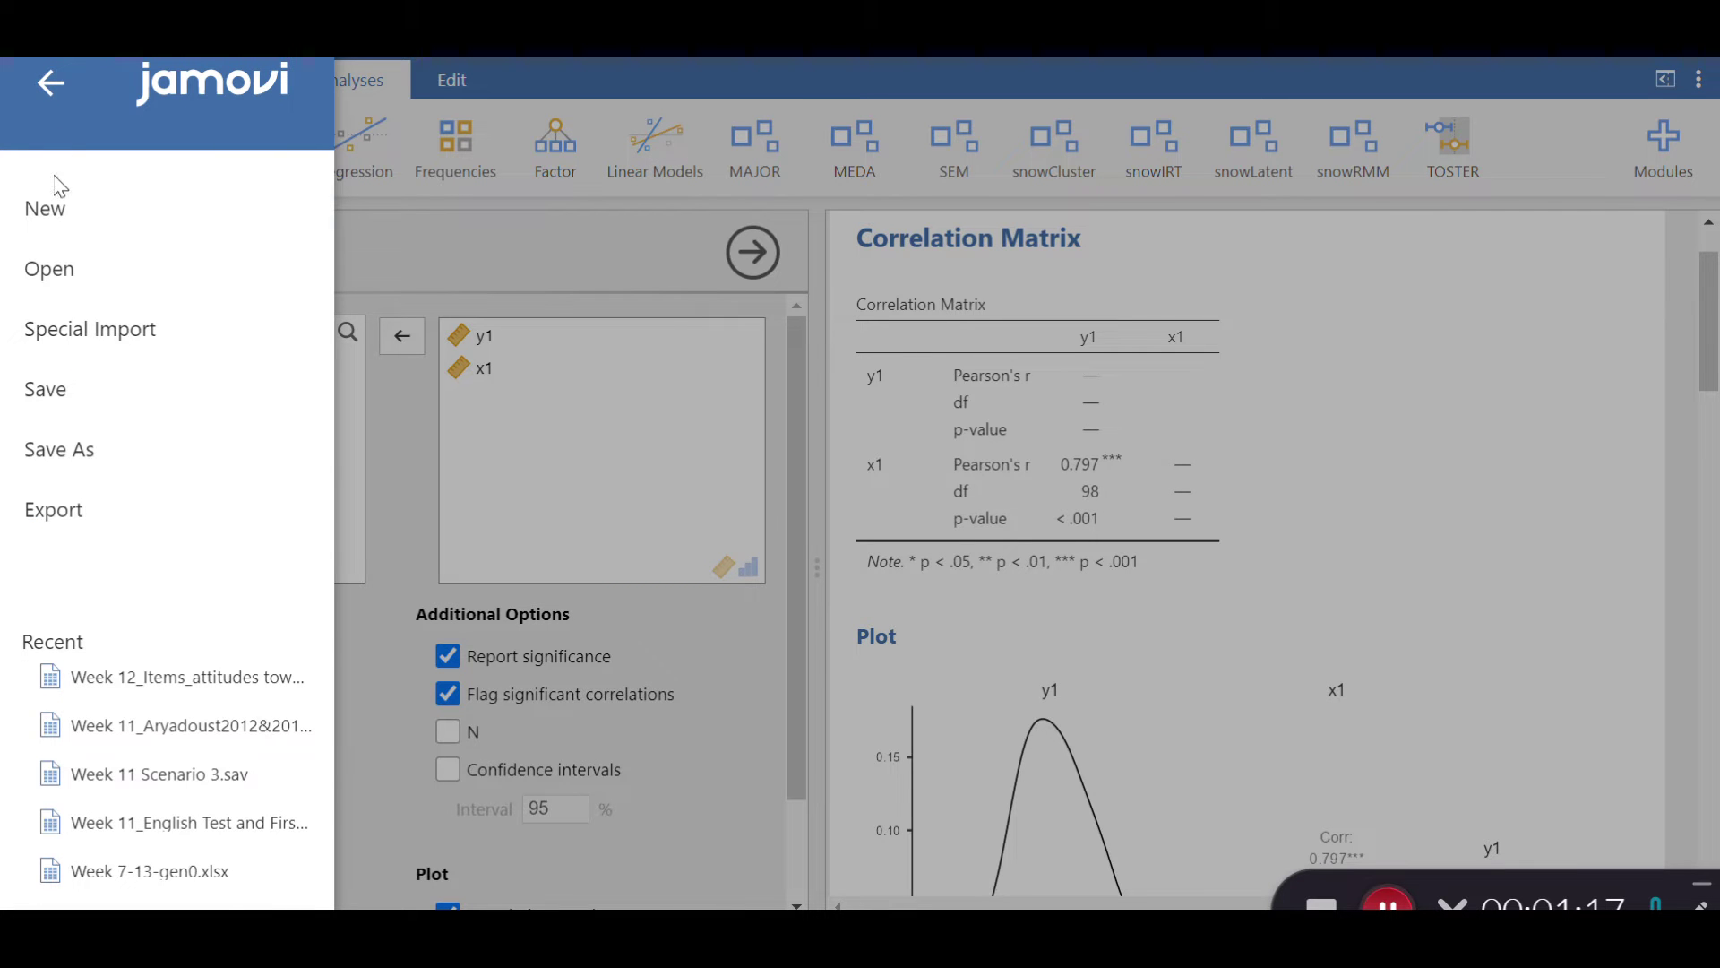
left_click(61, 270)
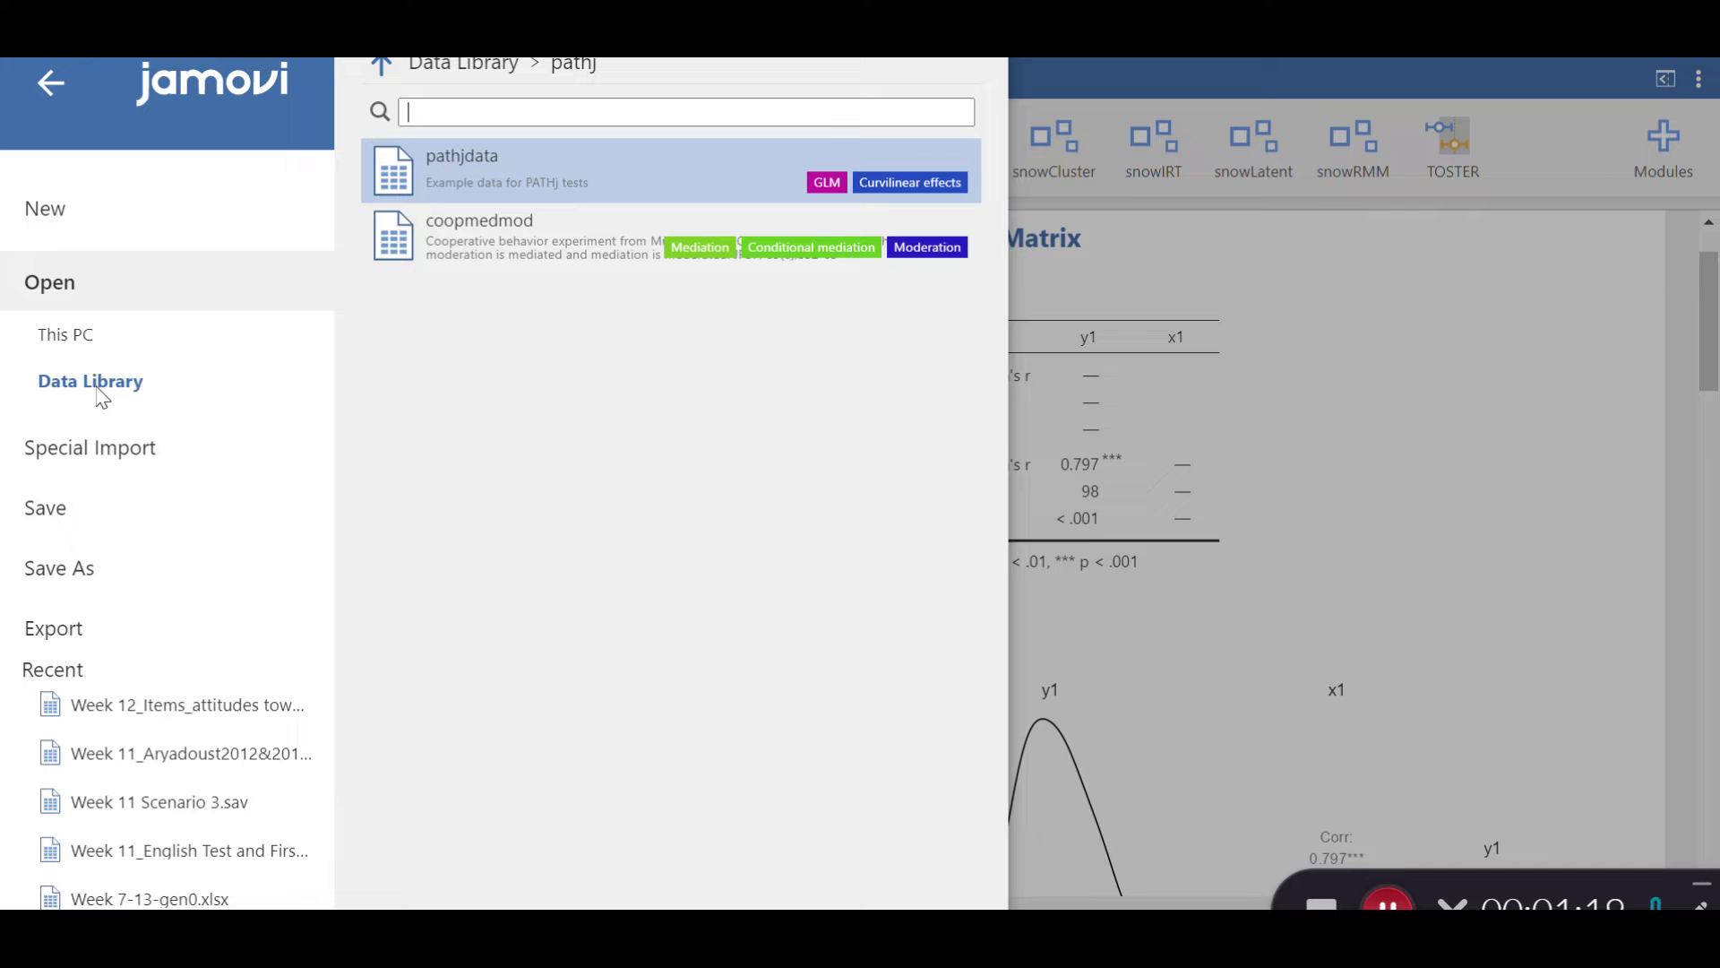
left_click(98, 387)
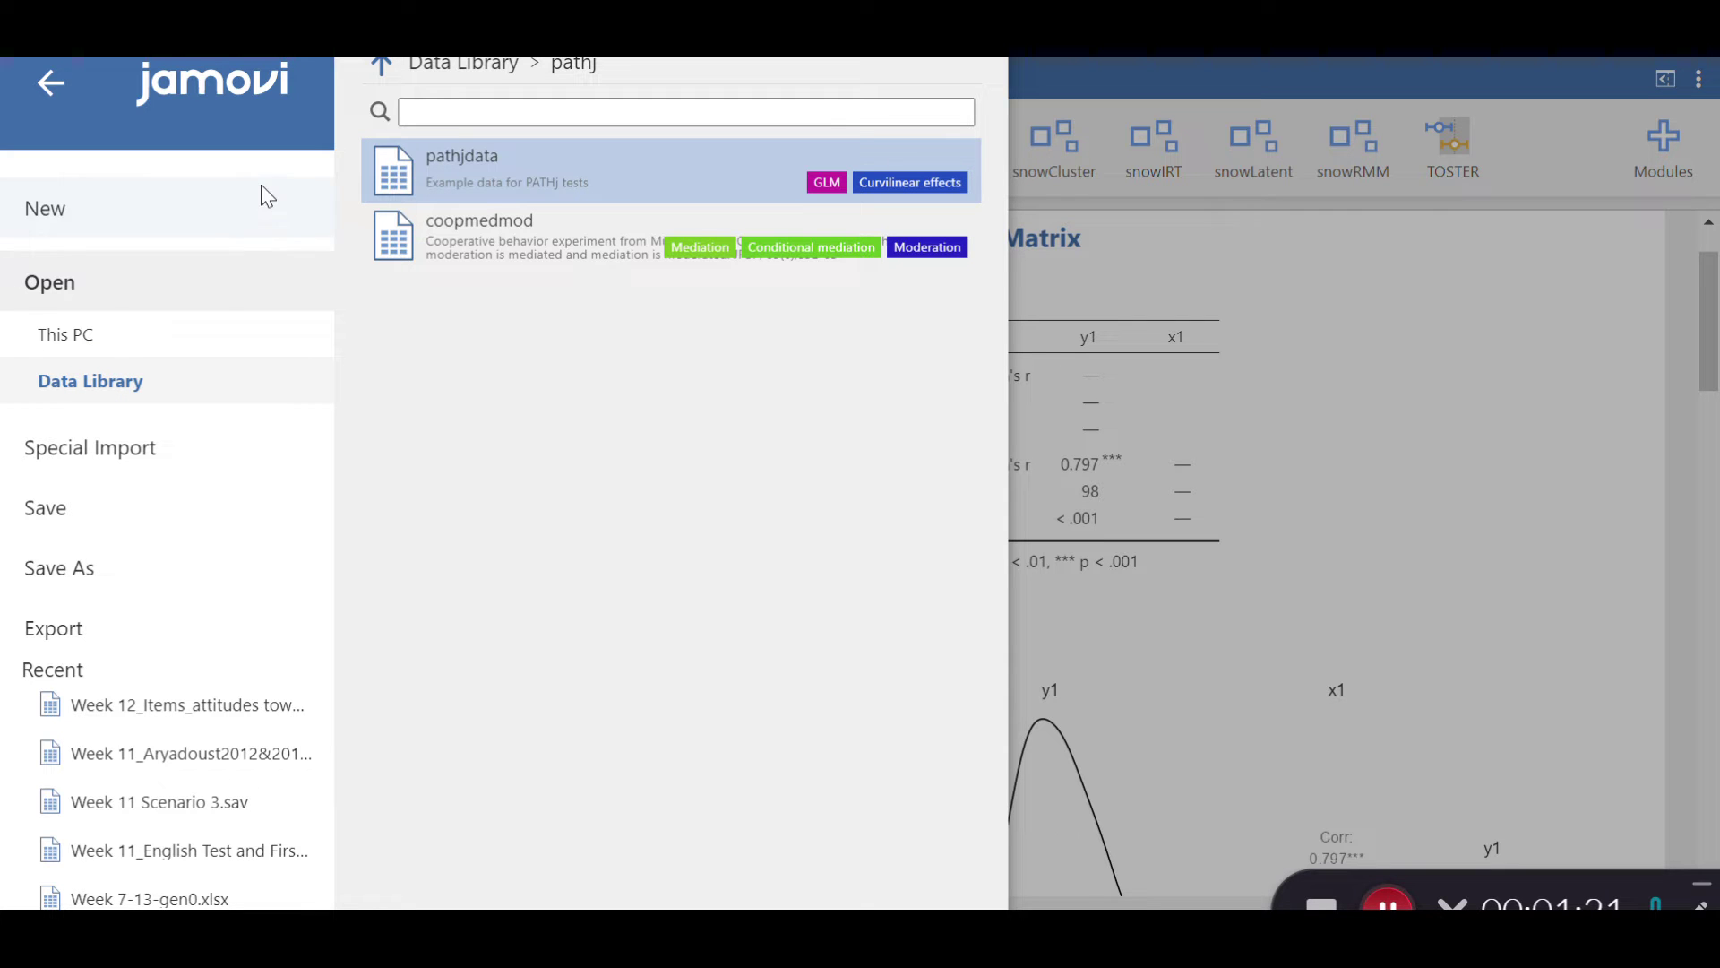
left_click(391, 71)
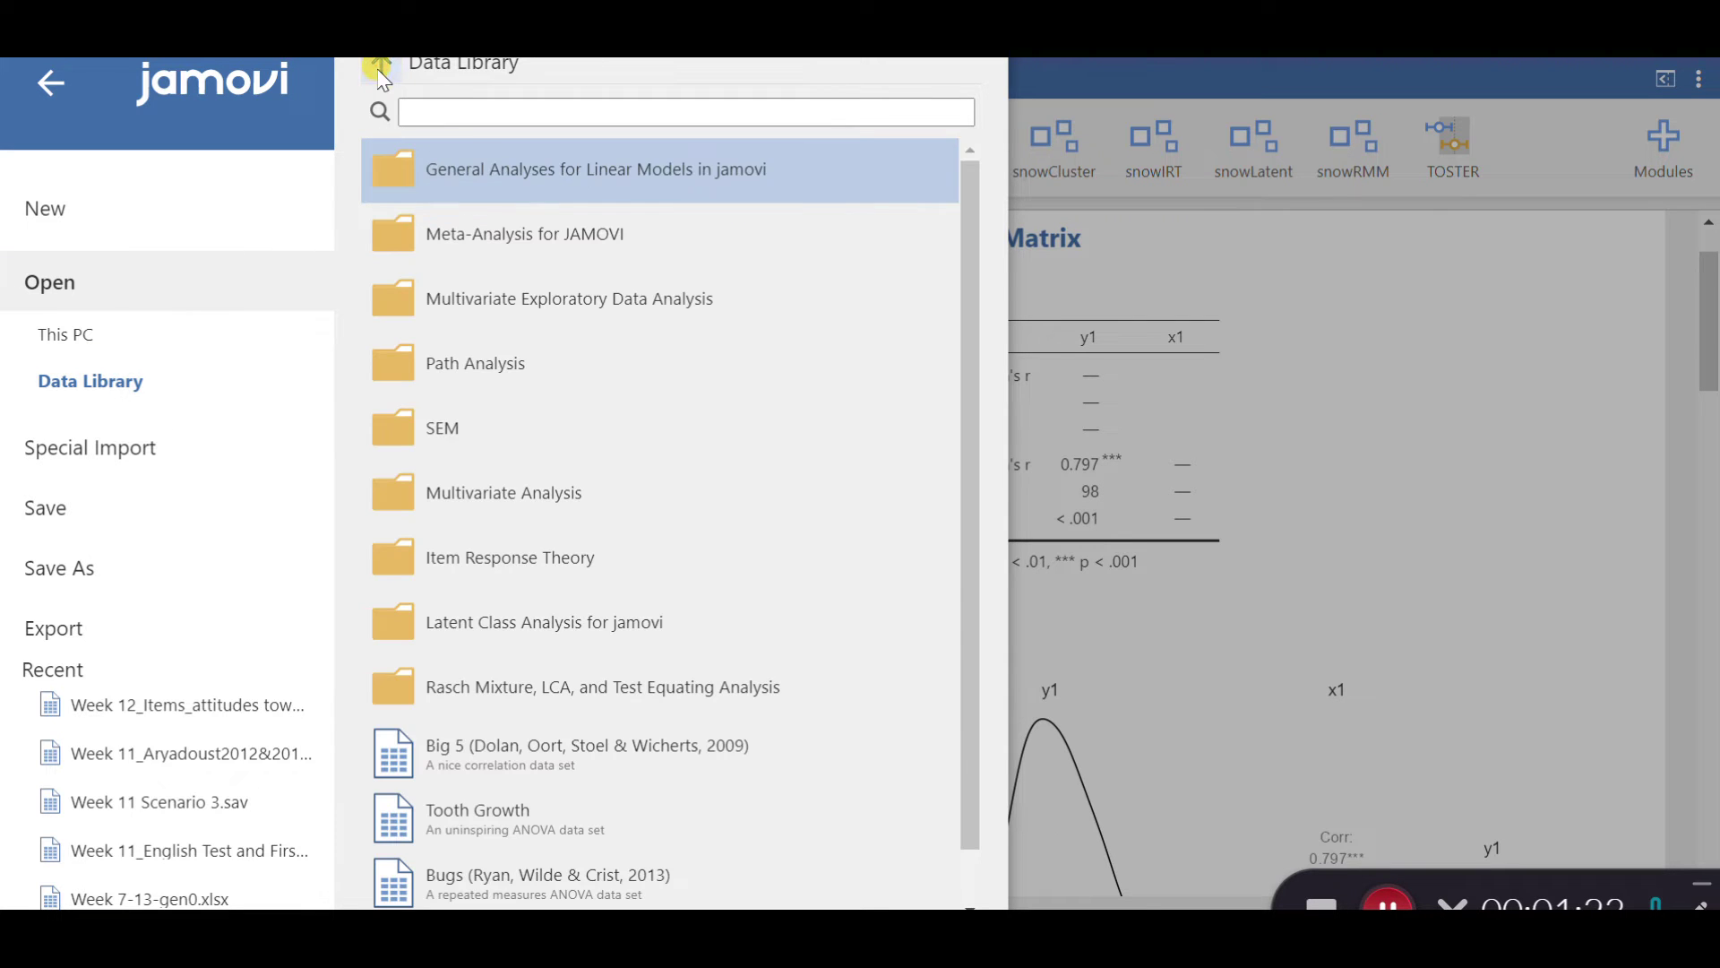
left_click(447, 373)
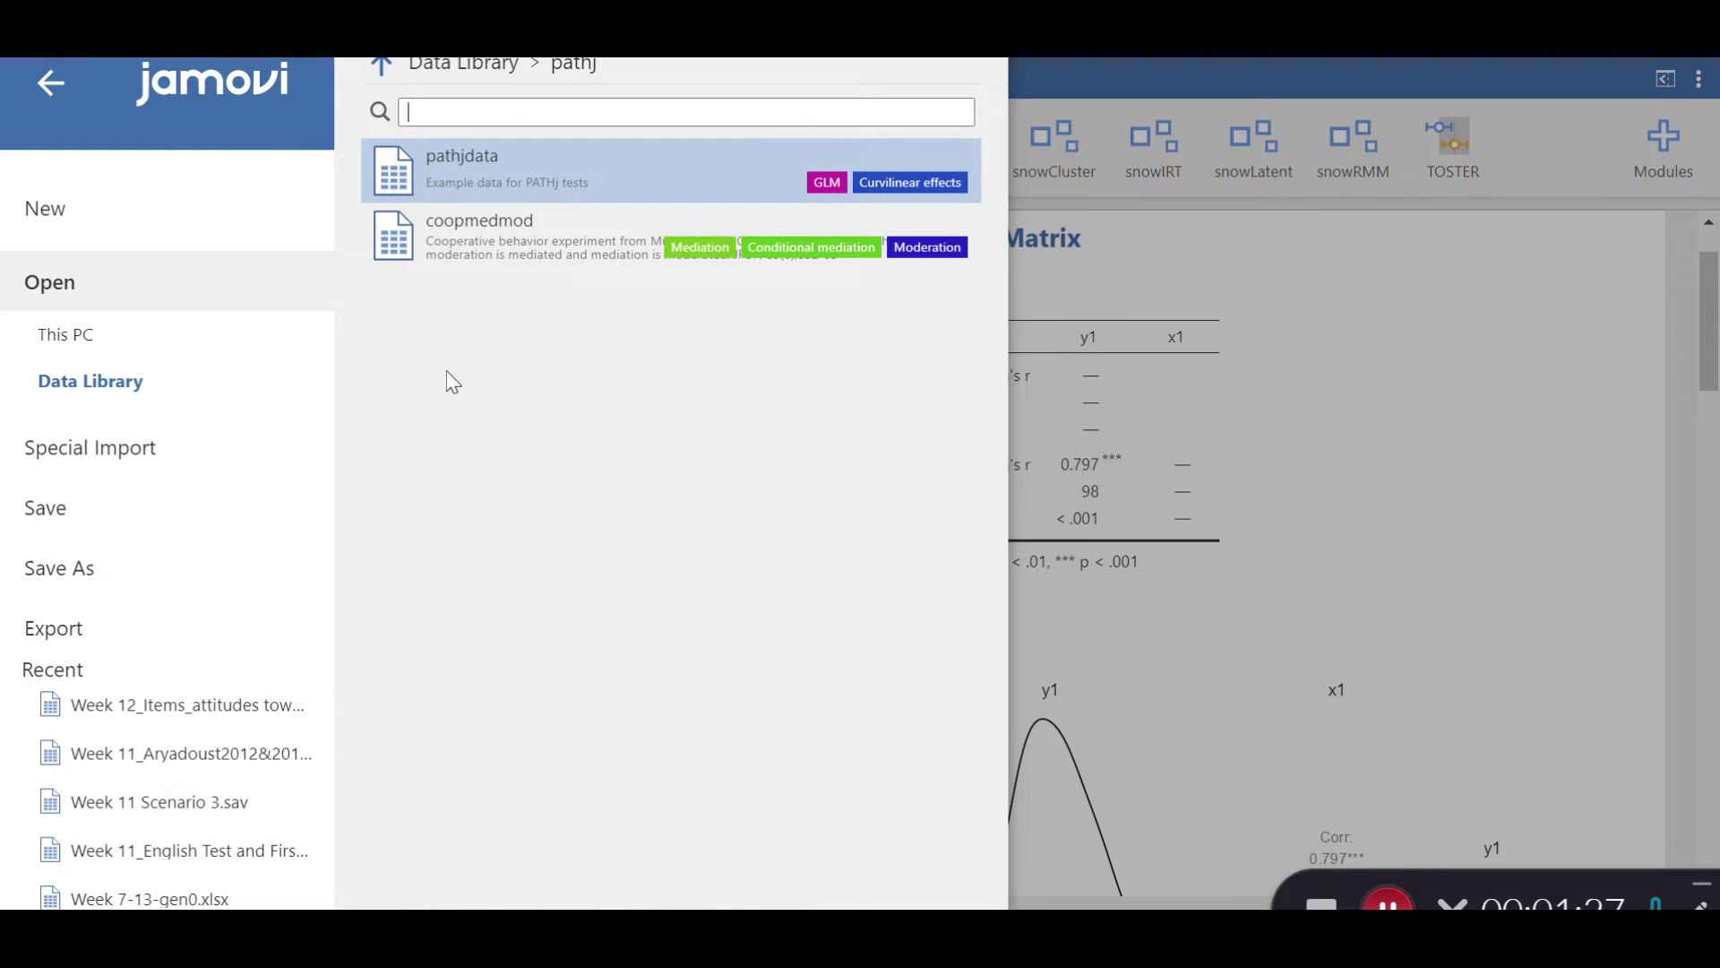
left_click(489, 170)
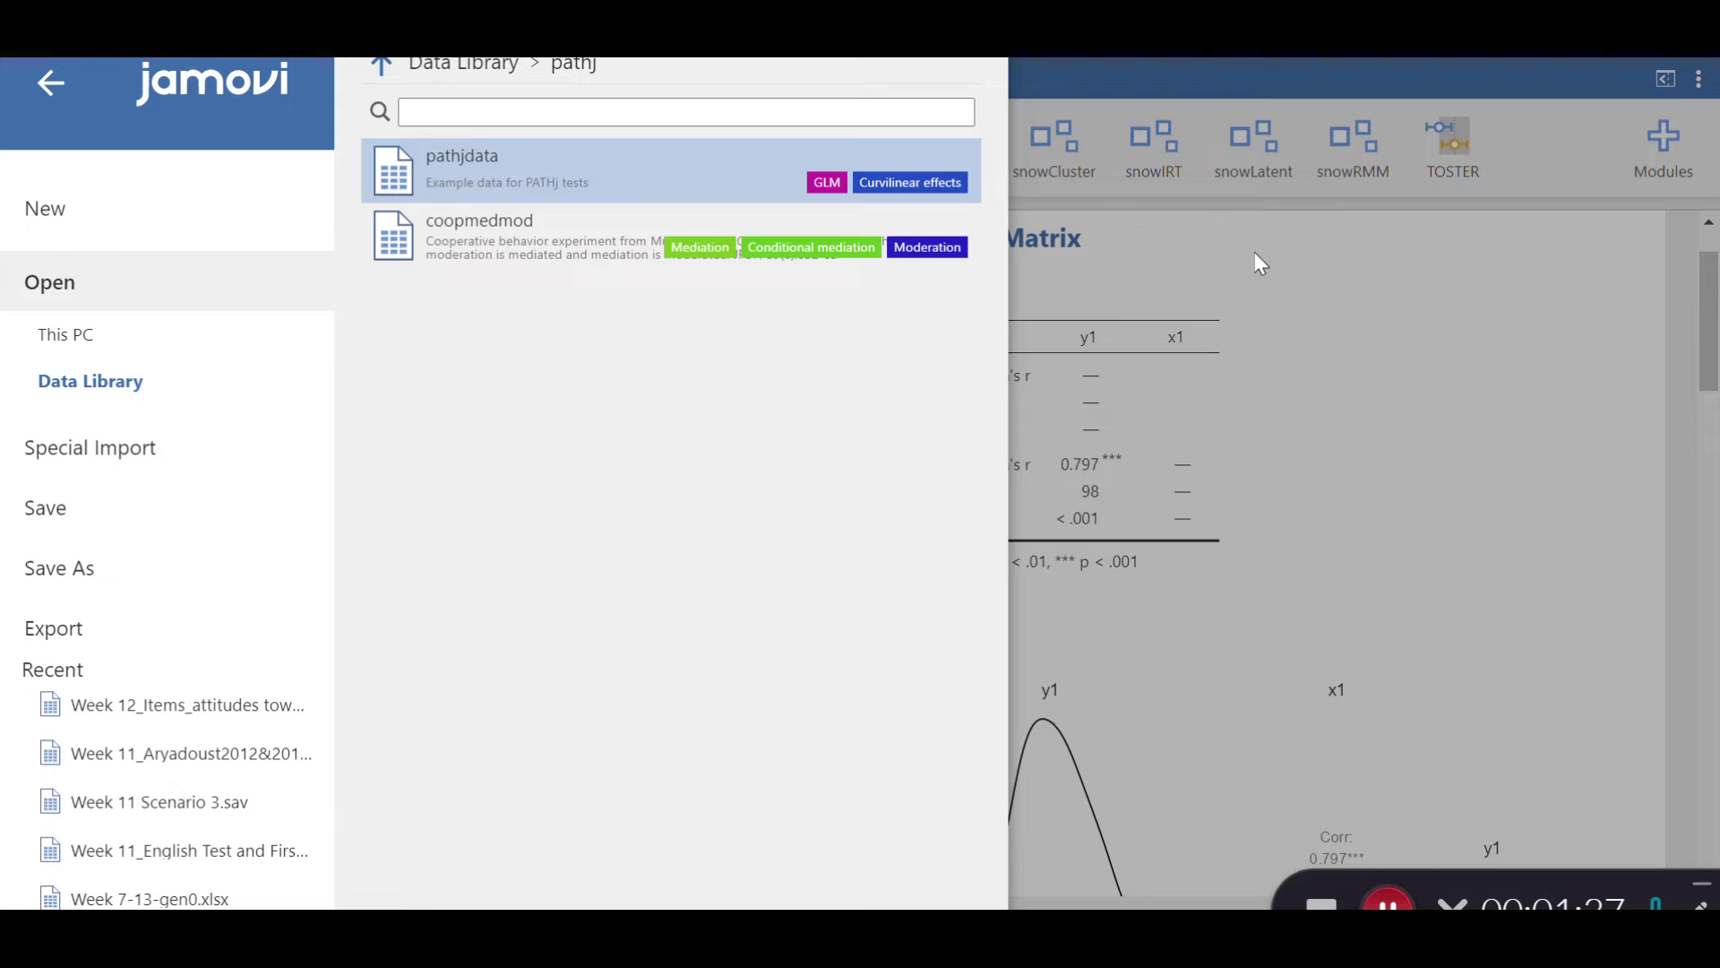
left_click(1195, 259)
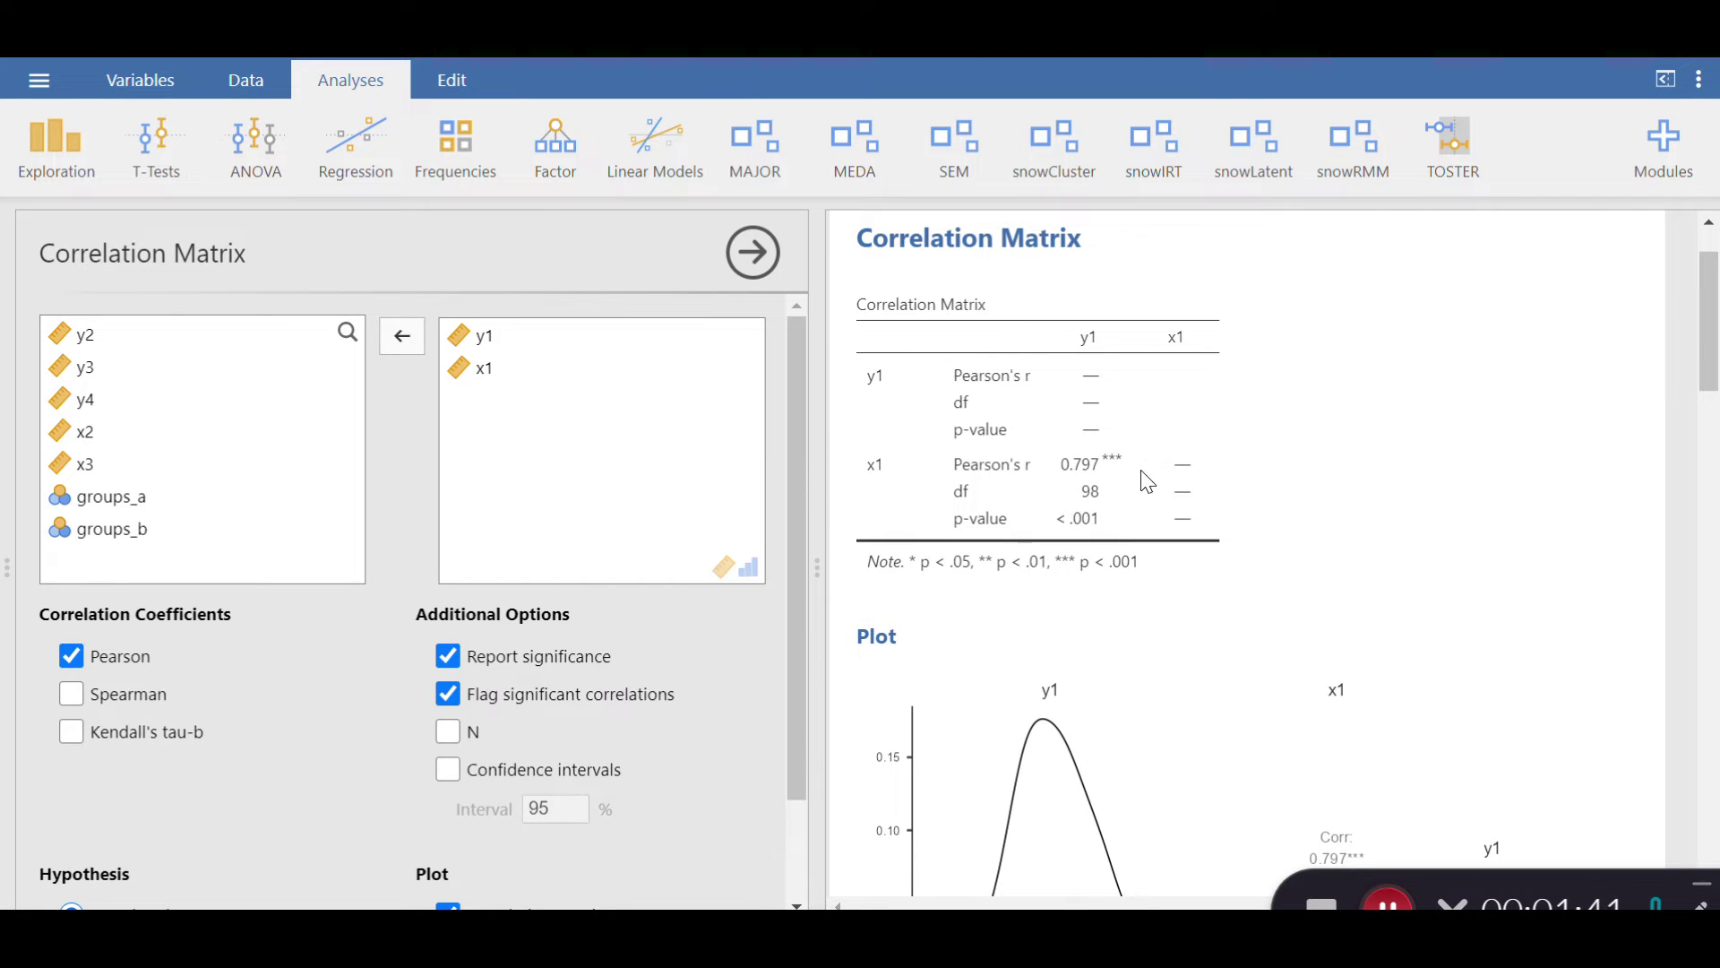
Look through the remaining results, including the Descriptives table for y1 and x1.
scroll(1018, 476, "down", 5)
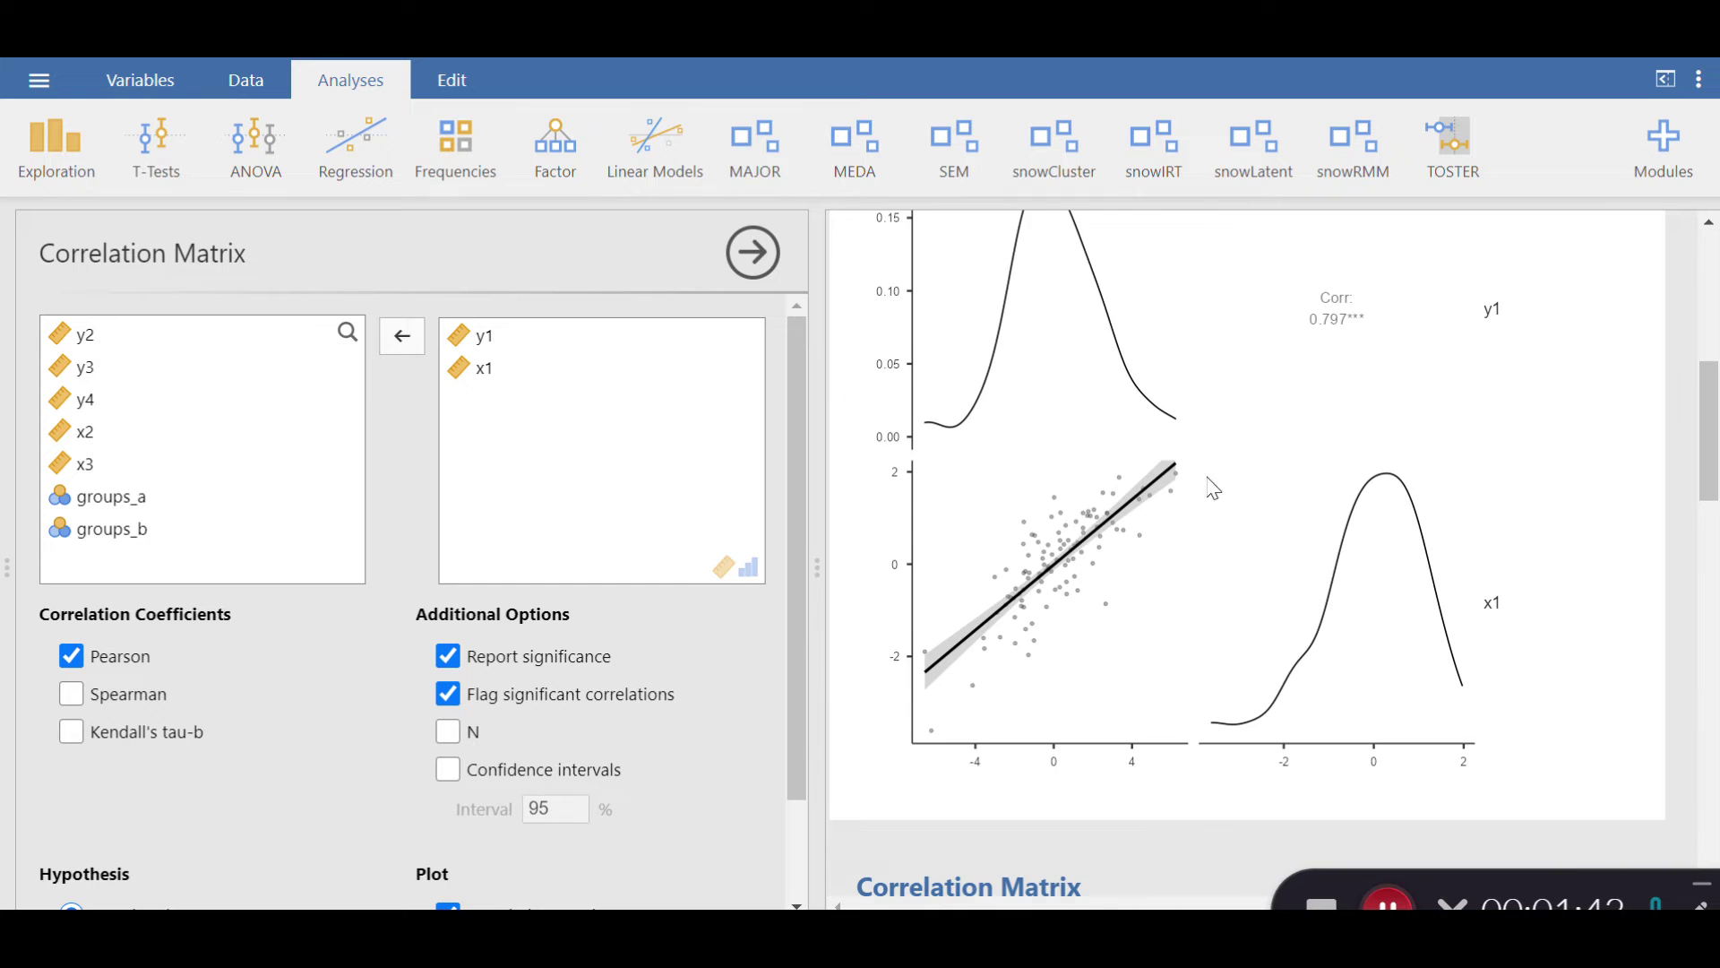
scroll(1210, 538, "down", 5)
left_click(1088, 421)
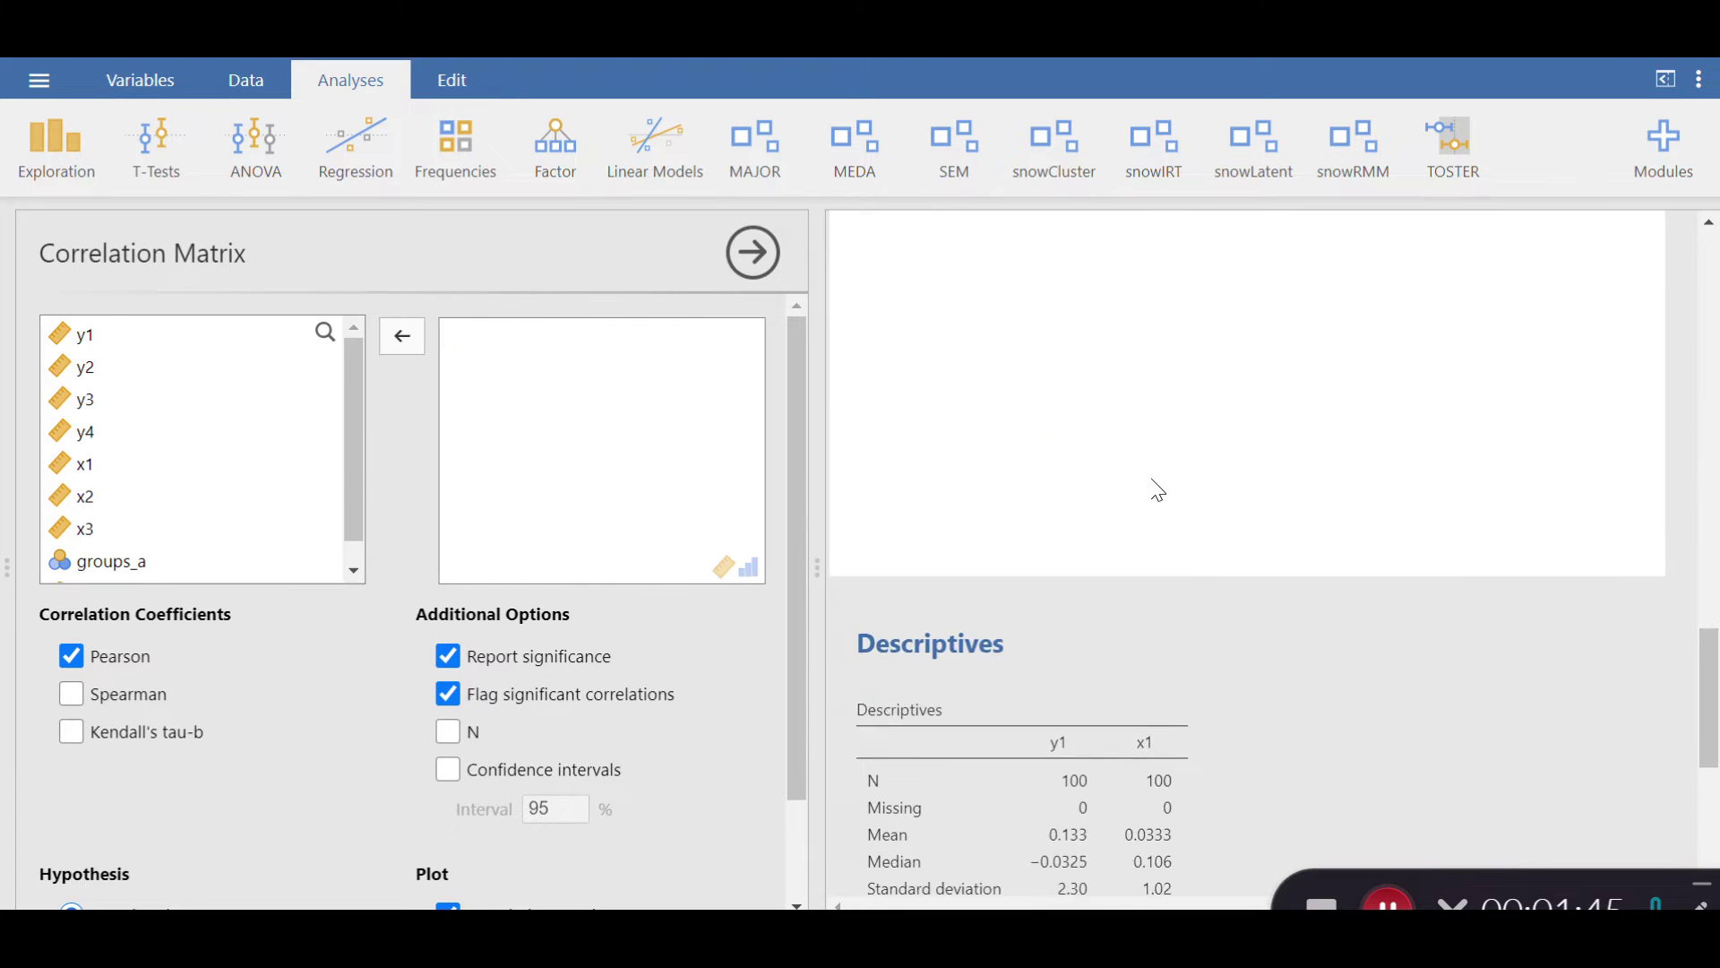
scroll(1147, 488, "down", 3)
left_click(1198, 413)
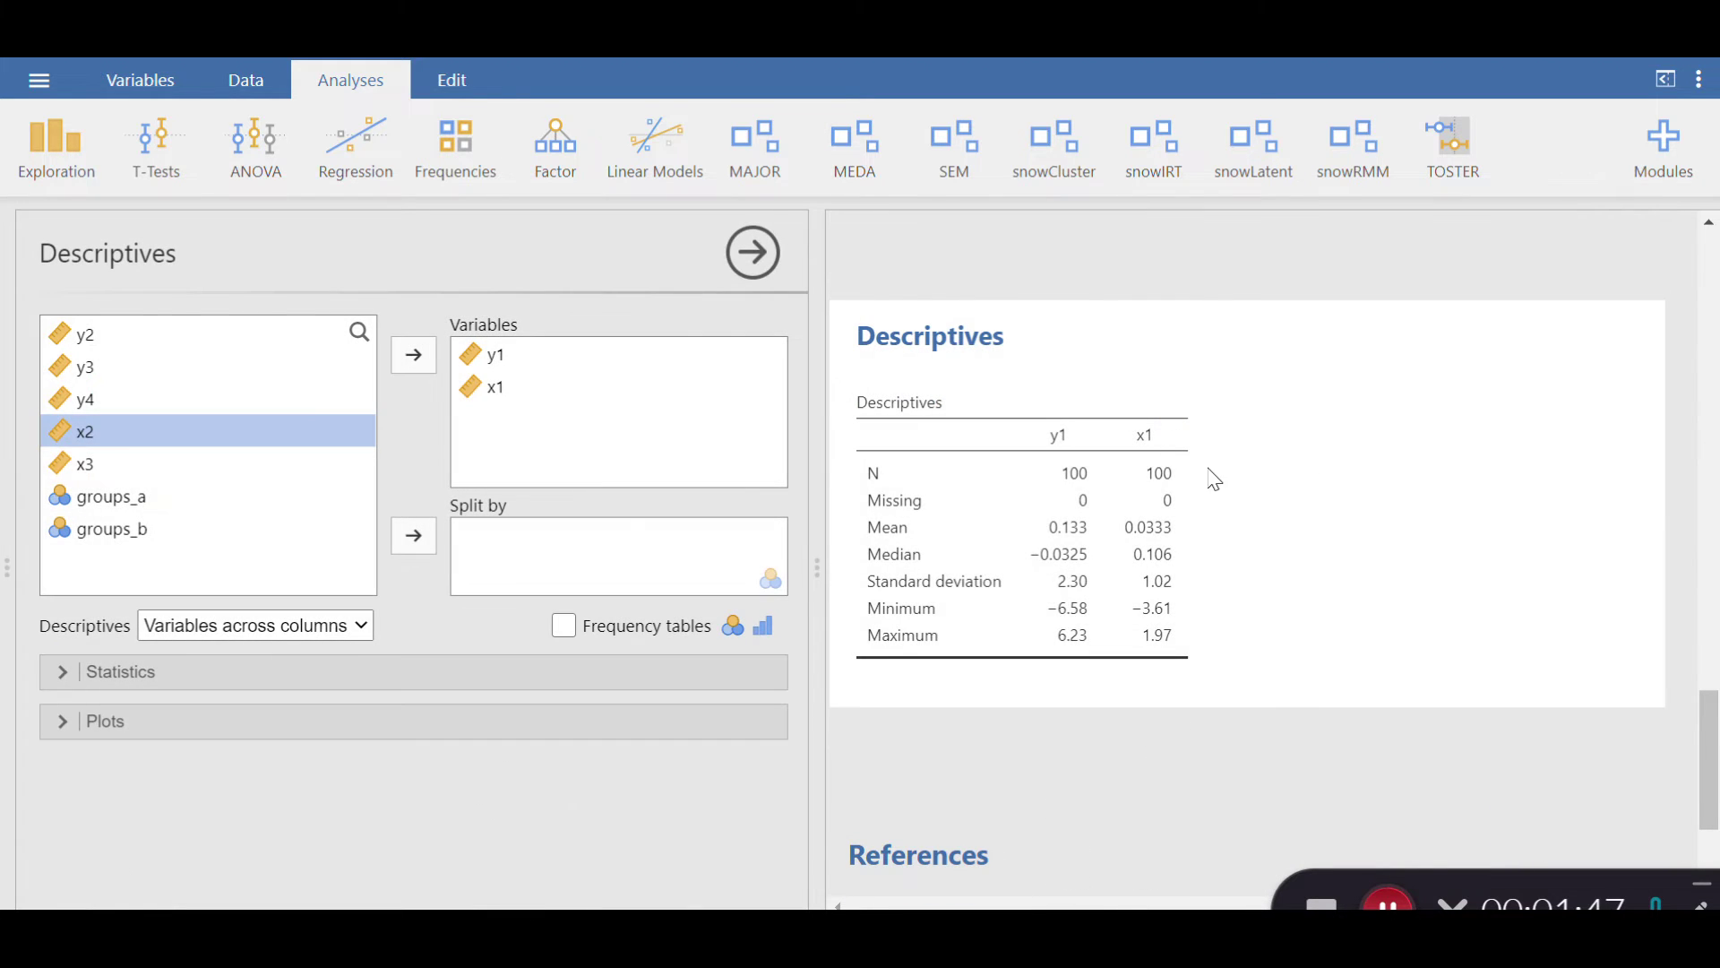
scroll(1281, 466, "down", 2)
scroll(1232, 513, "up", 5)
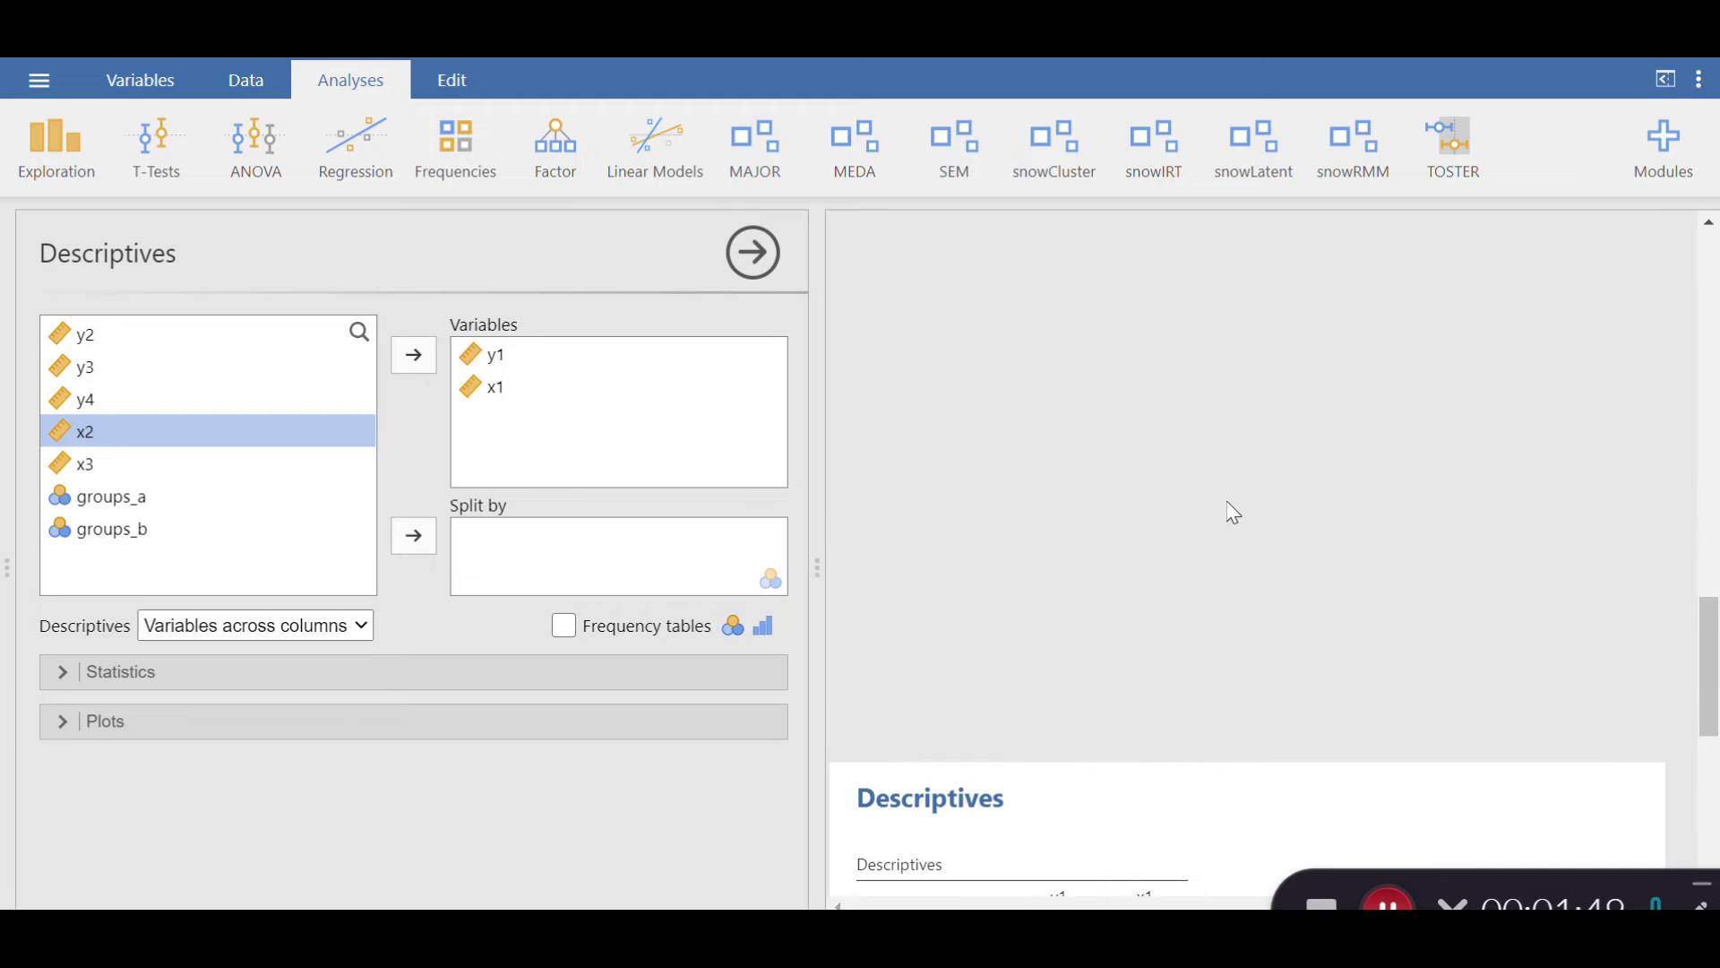
Add y1 and x1 as variables to the empty Correlation Matrix analysis.
left_click(1161, 500)
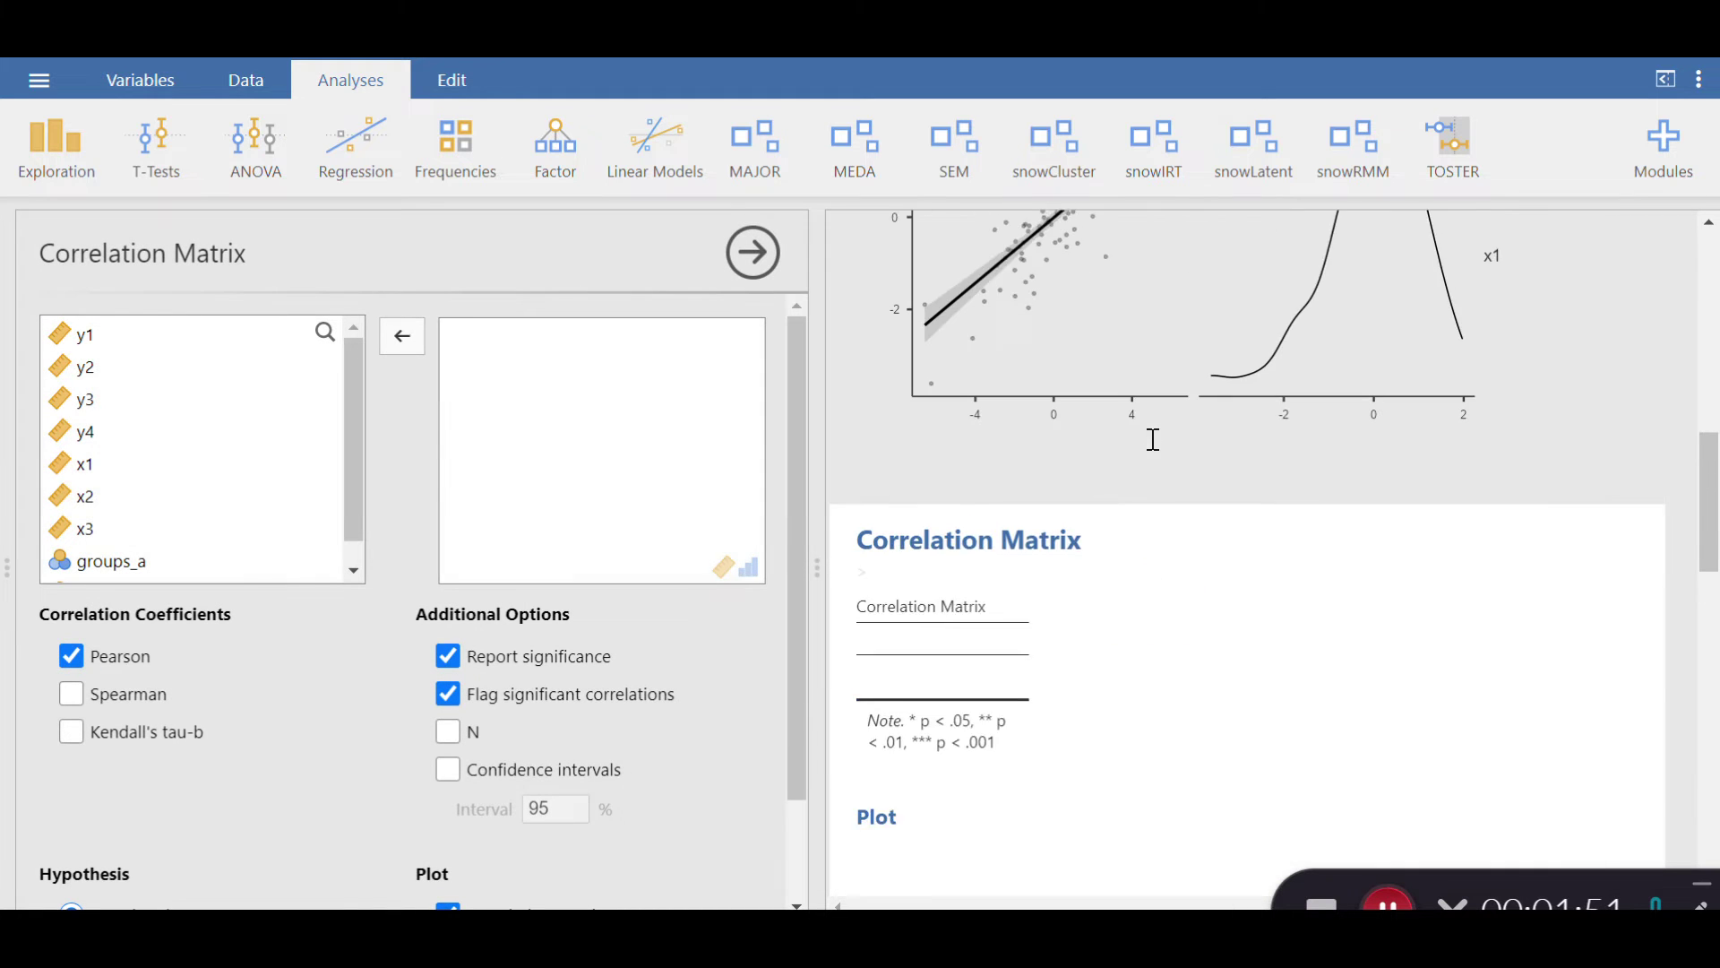
left_click(87, 337)
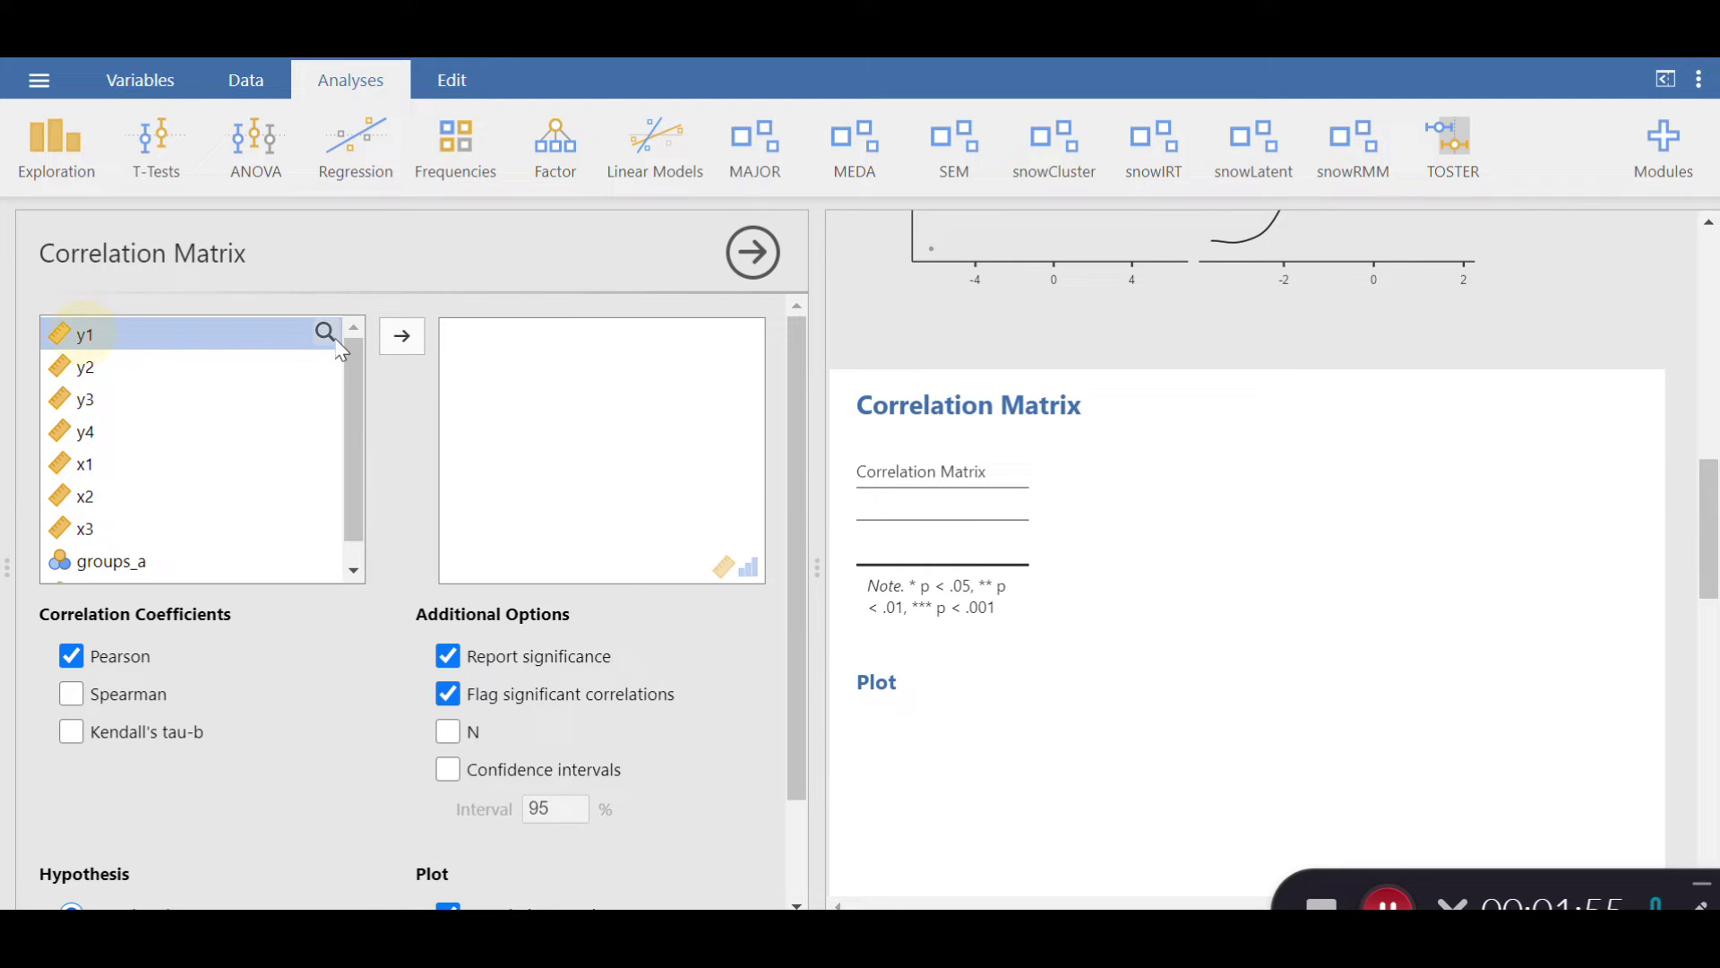
left_click(402, 337)
left_click(209, 430)
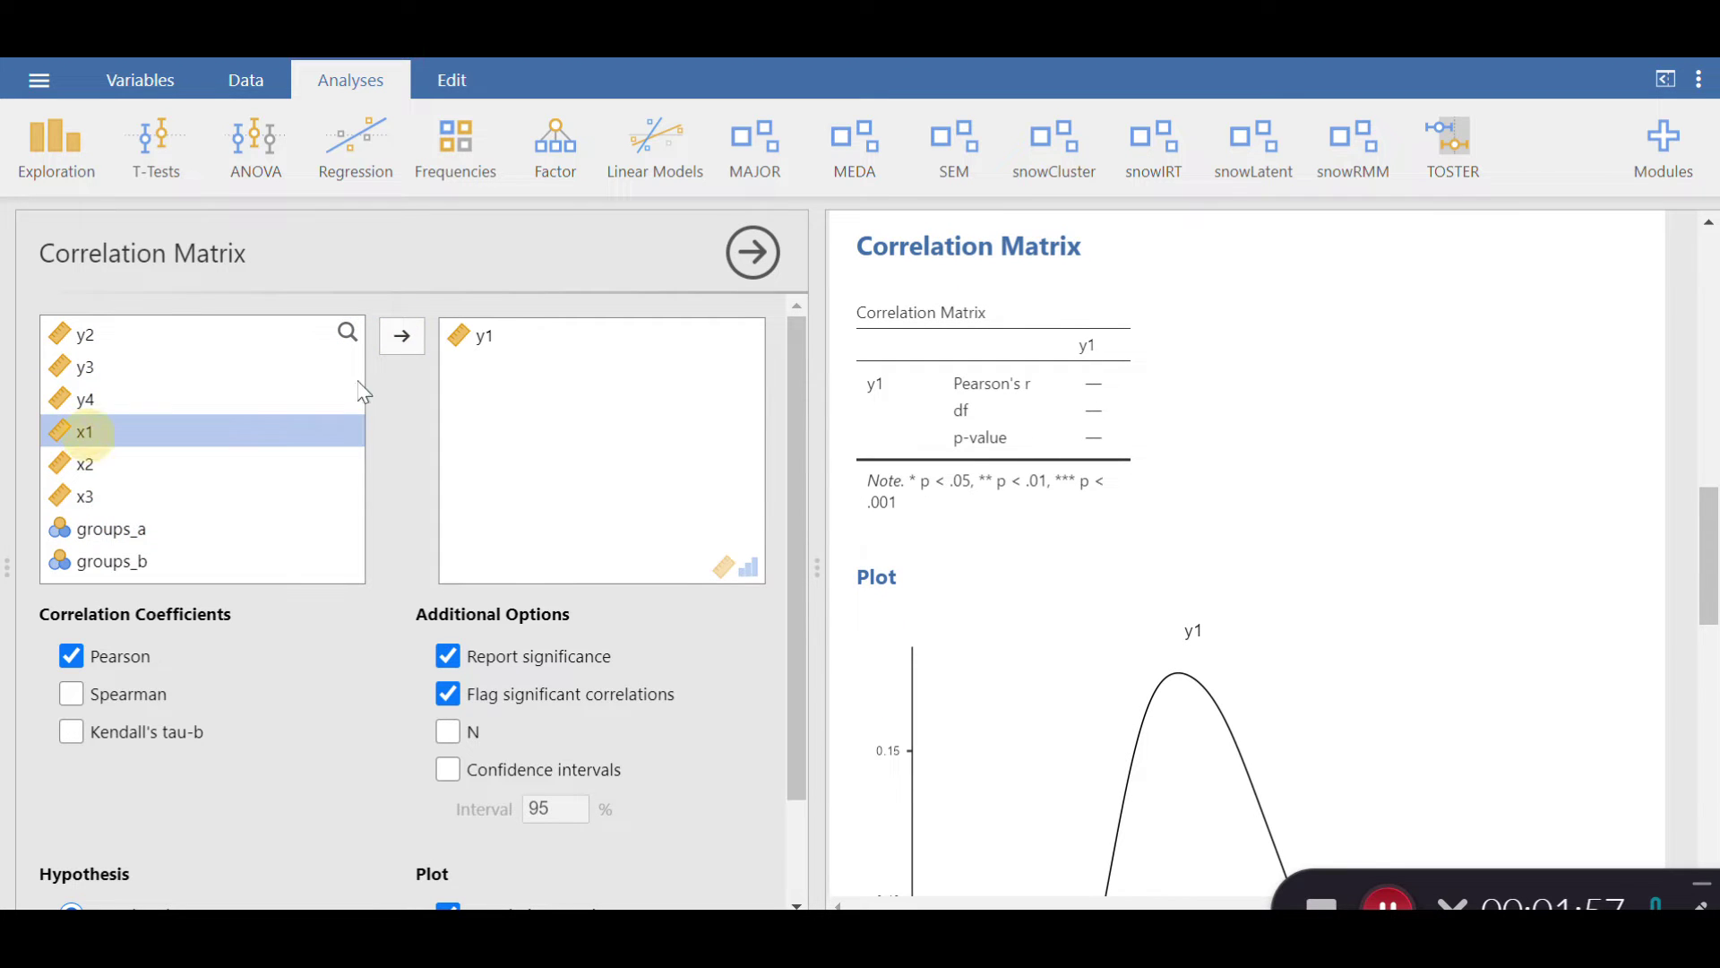
left_click(402, 336)
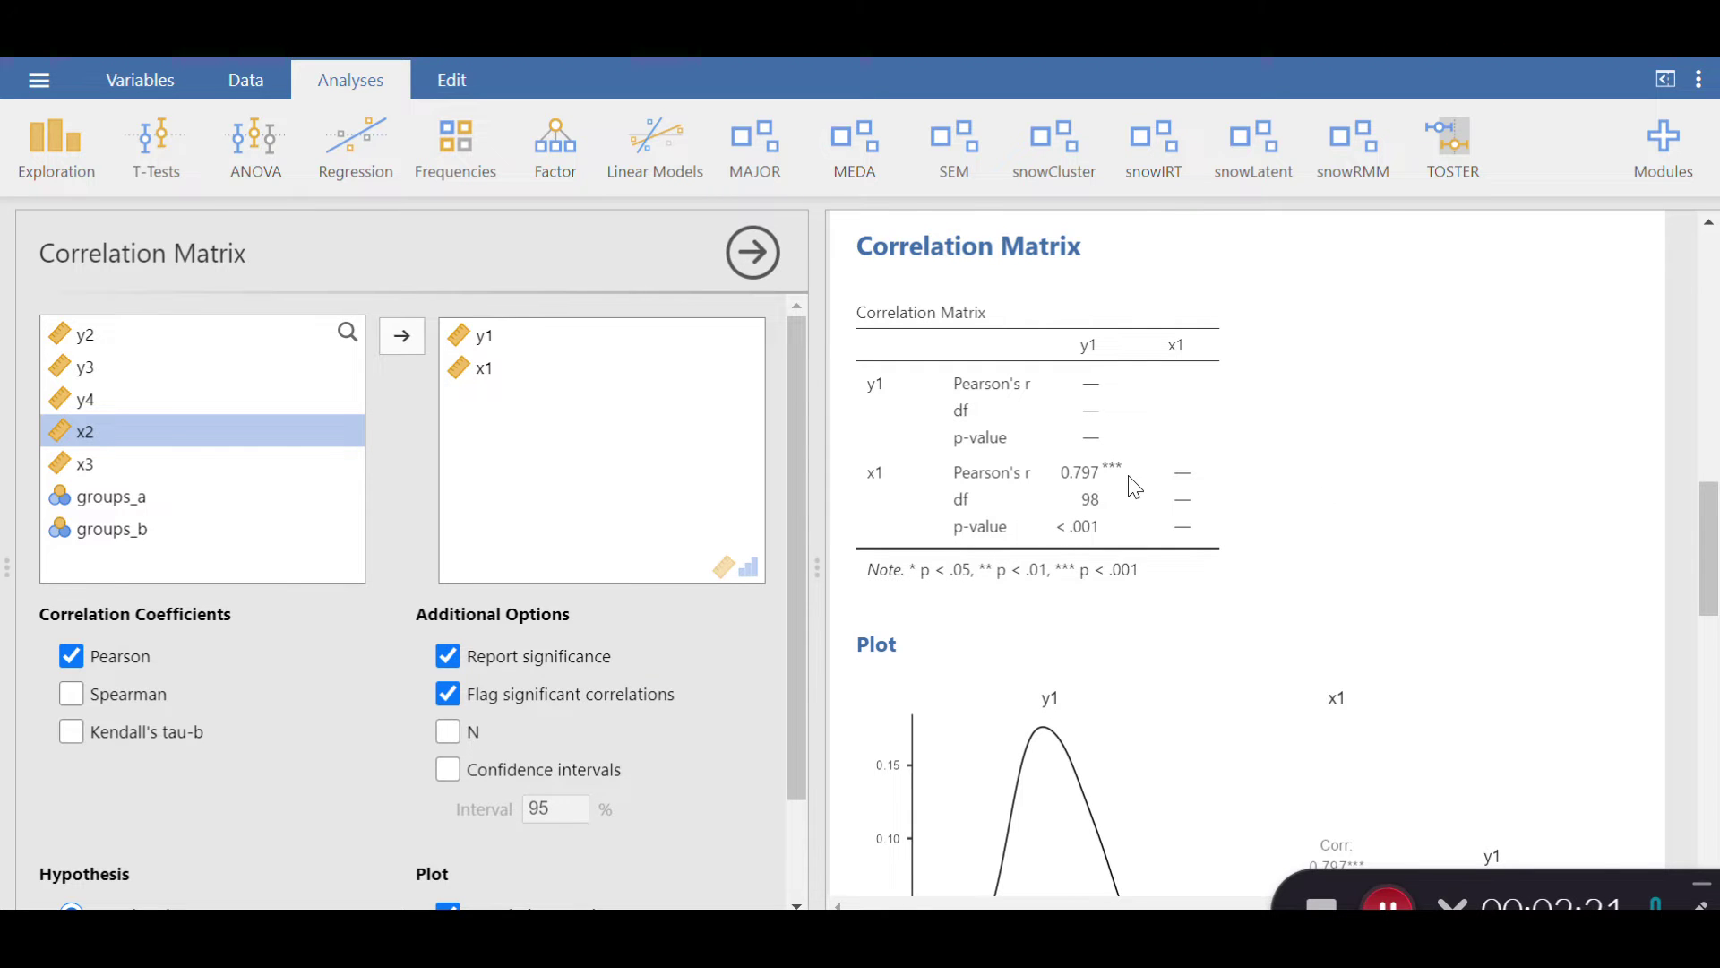
Examine the Pearson's r, df and p-value for y1 and x1 and the significance note in the new correlation table.
scroll(1138, 475, "down", 1)
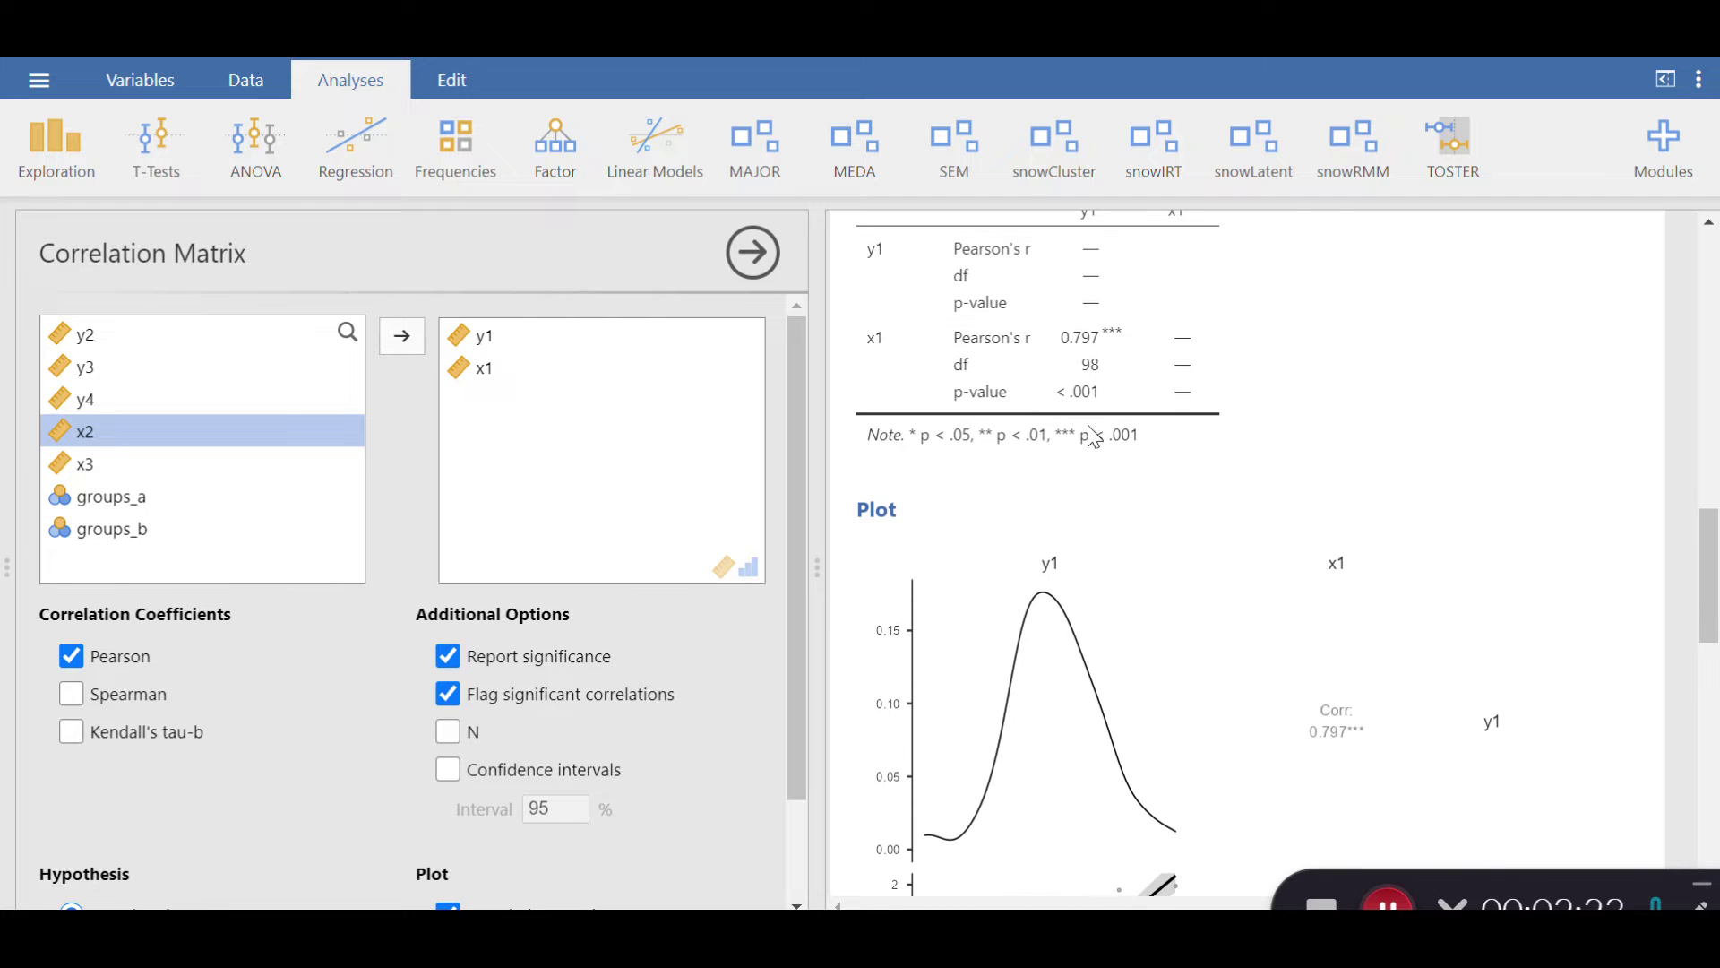
scroll(1337, 451, "up", 1)
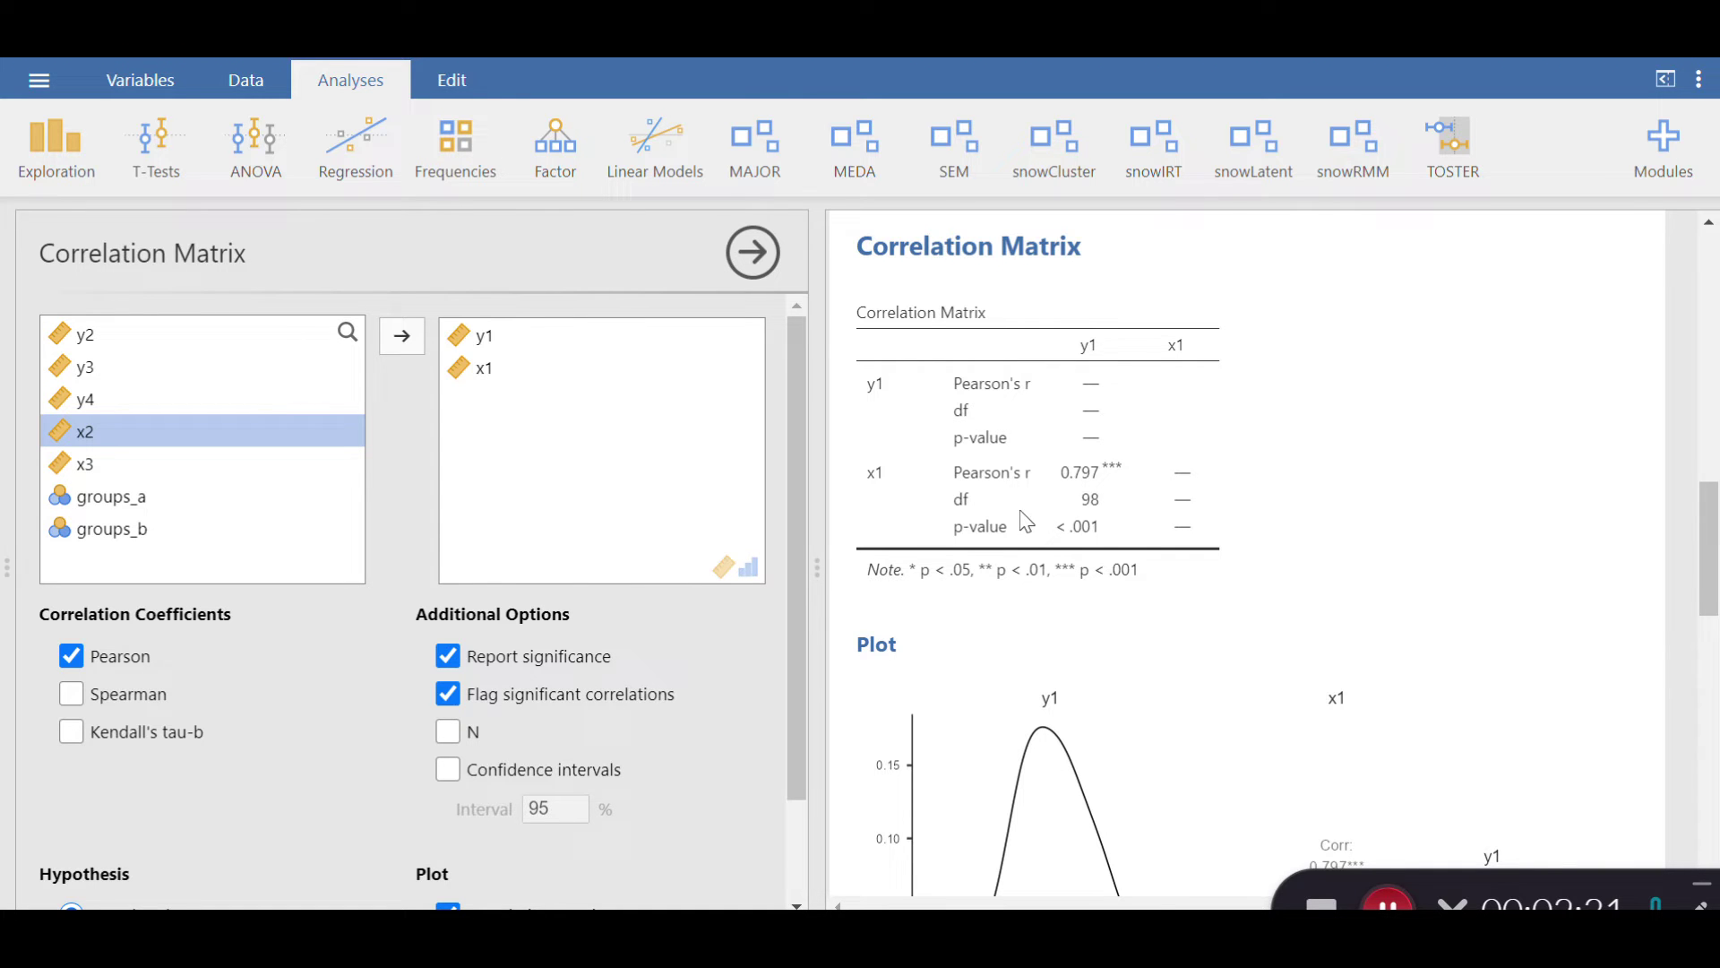
scroll(1075, 466, "down", 3)
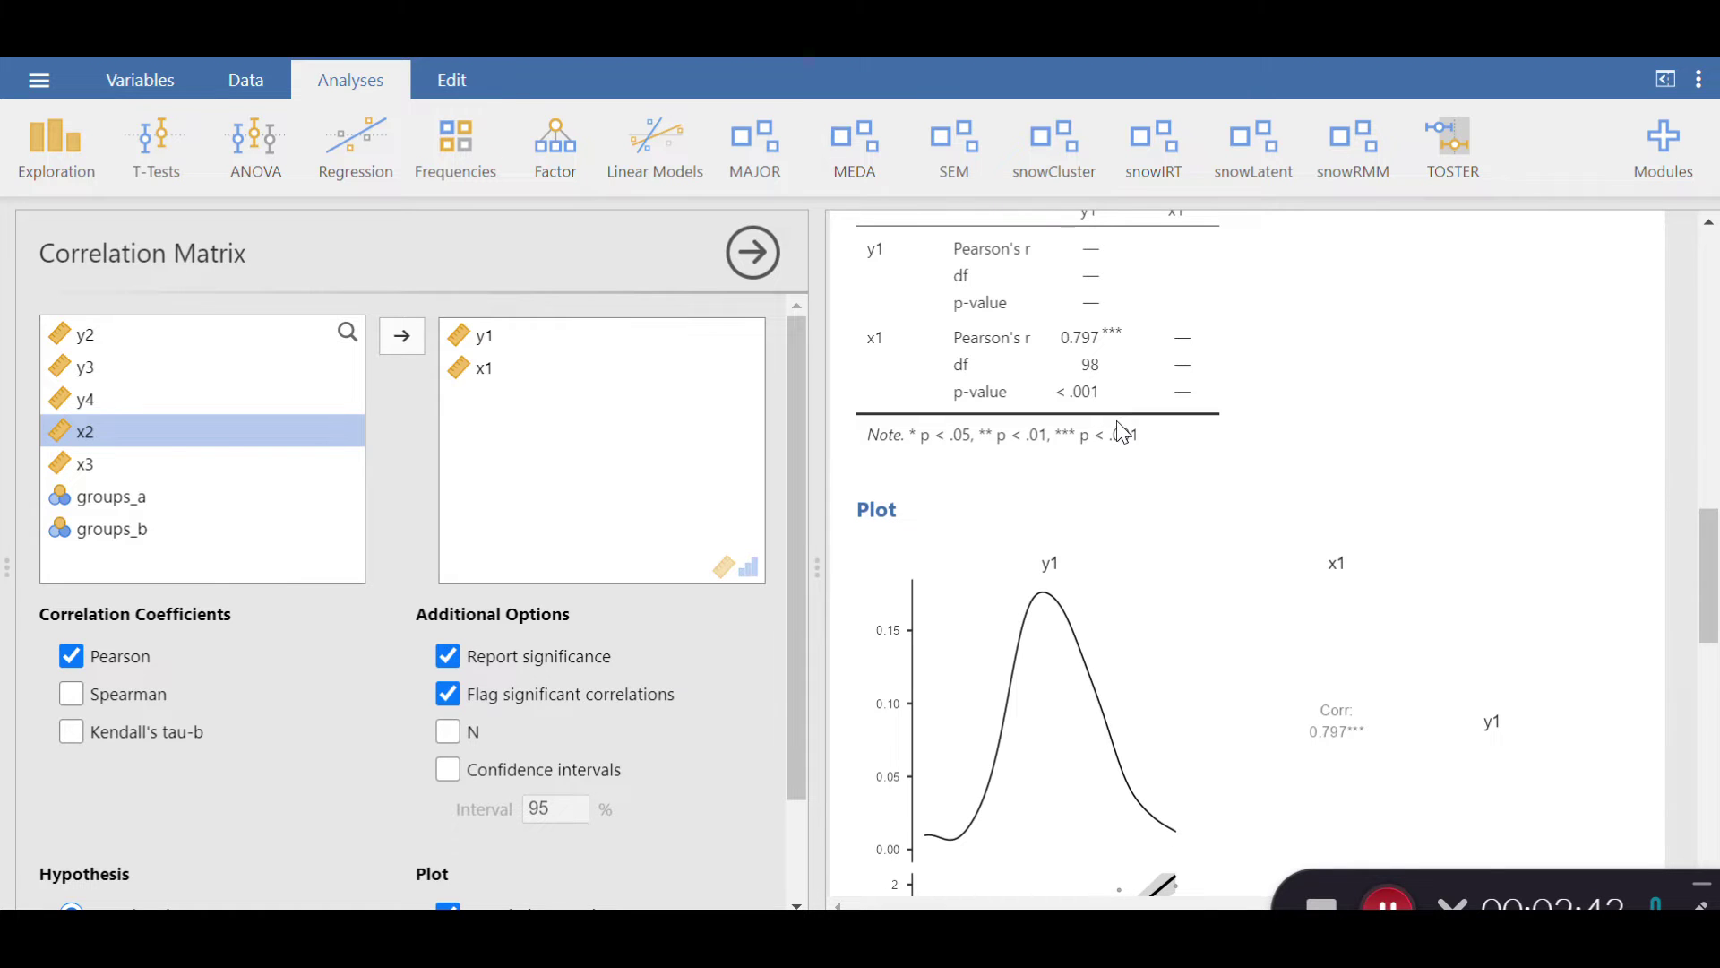
scroll(1165, 461, "up", 3)
scroll(1169, 470, "down", 2)
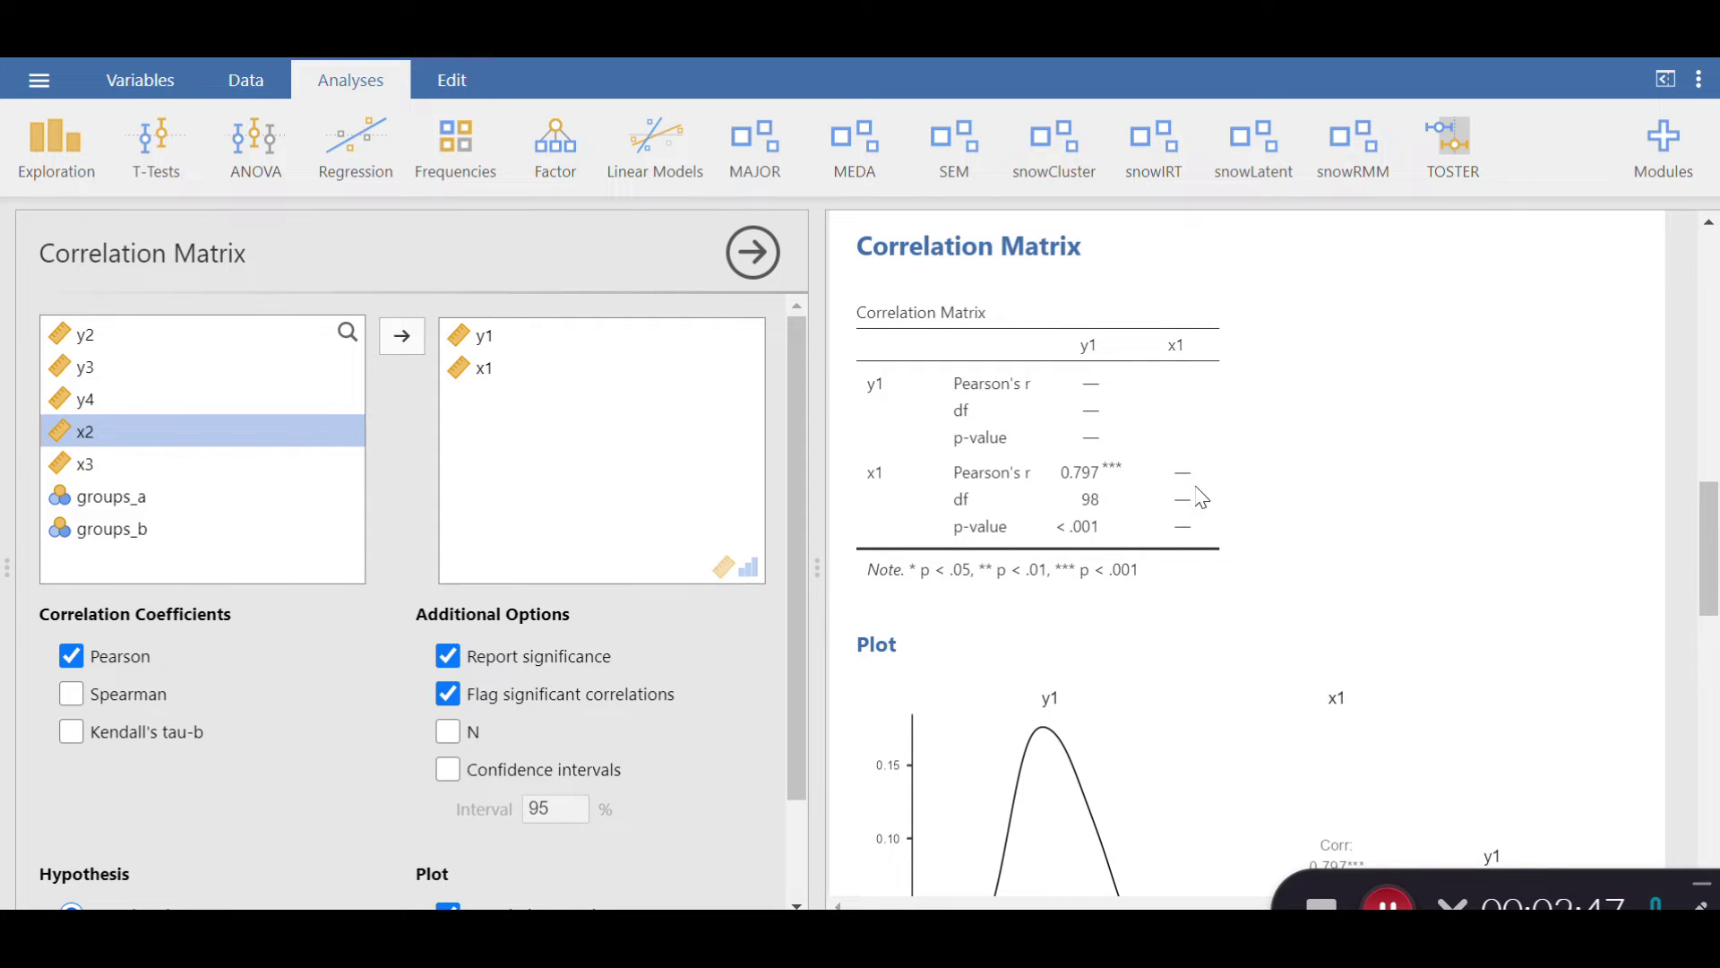
scroll(1087, 518, "down", 2)
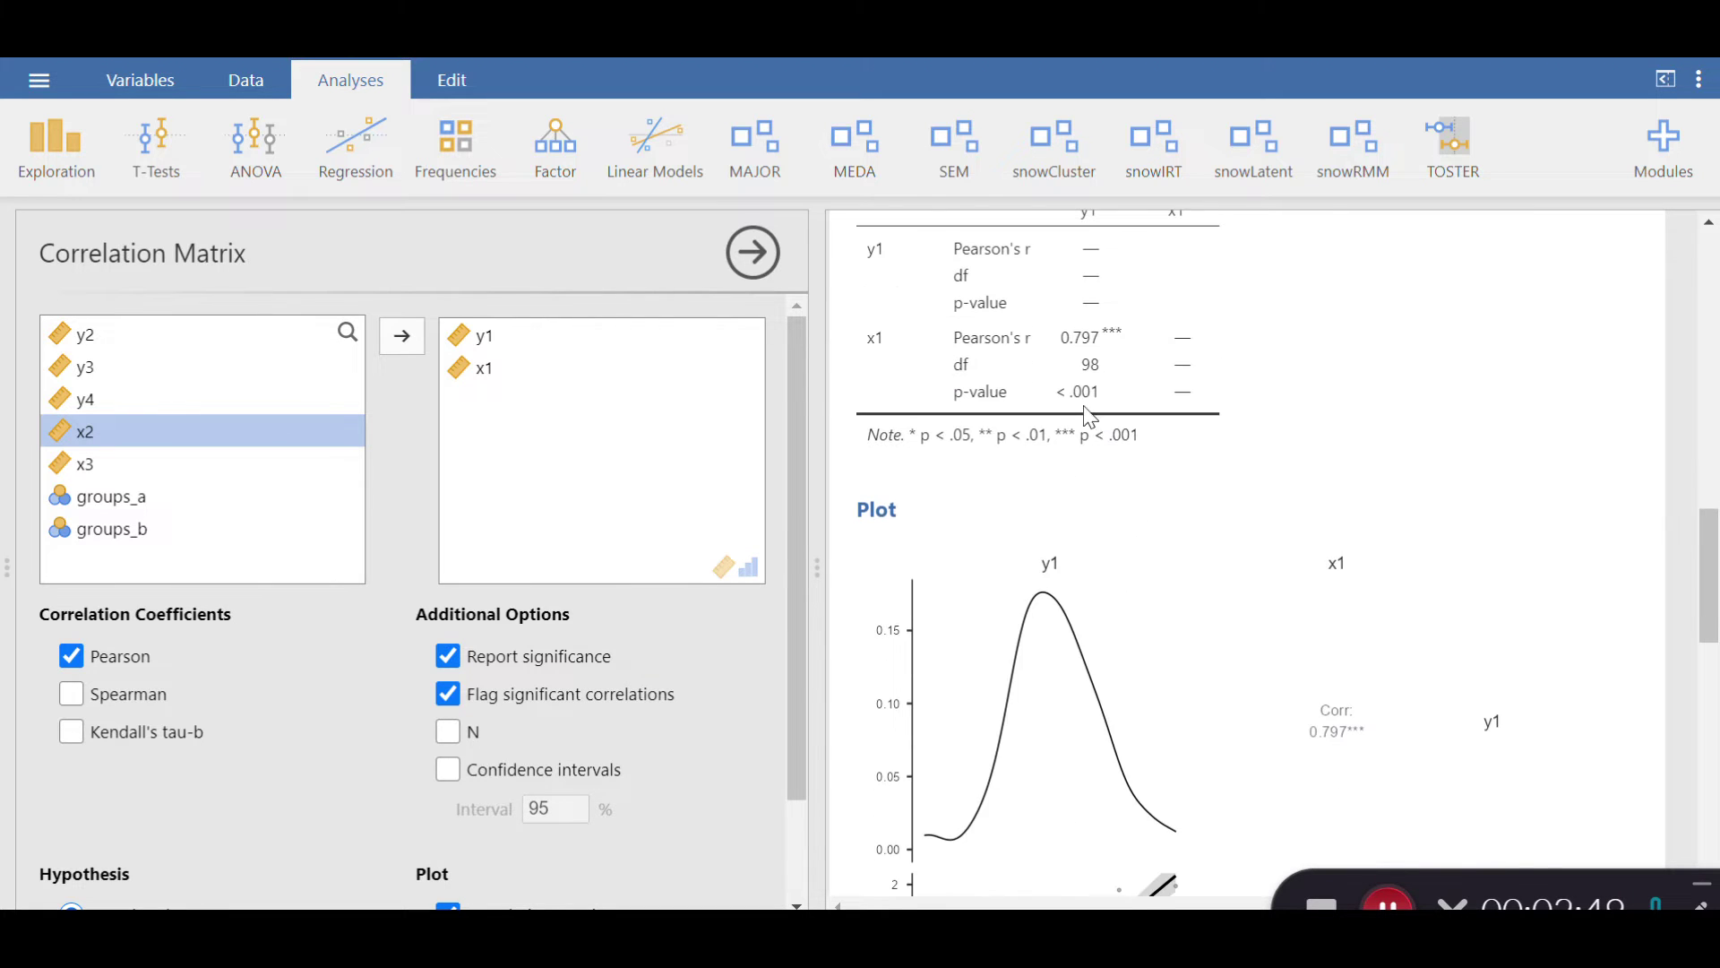
scroll(1087, 301, "up", 2)
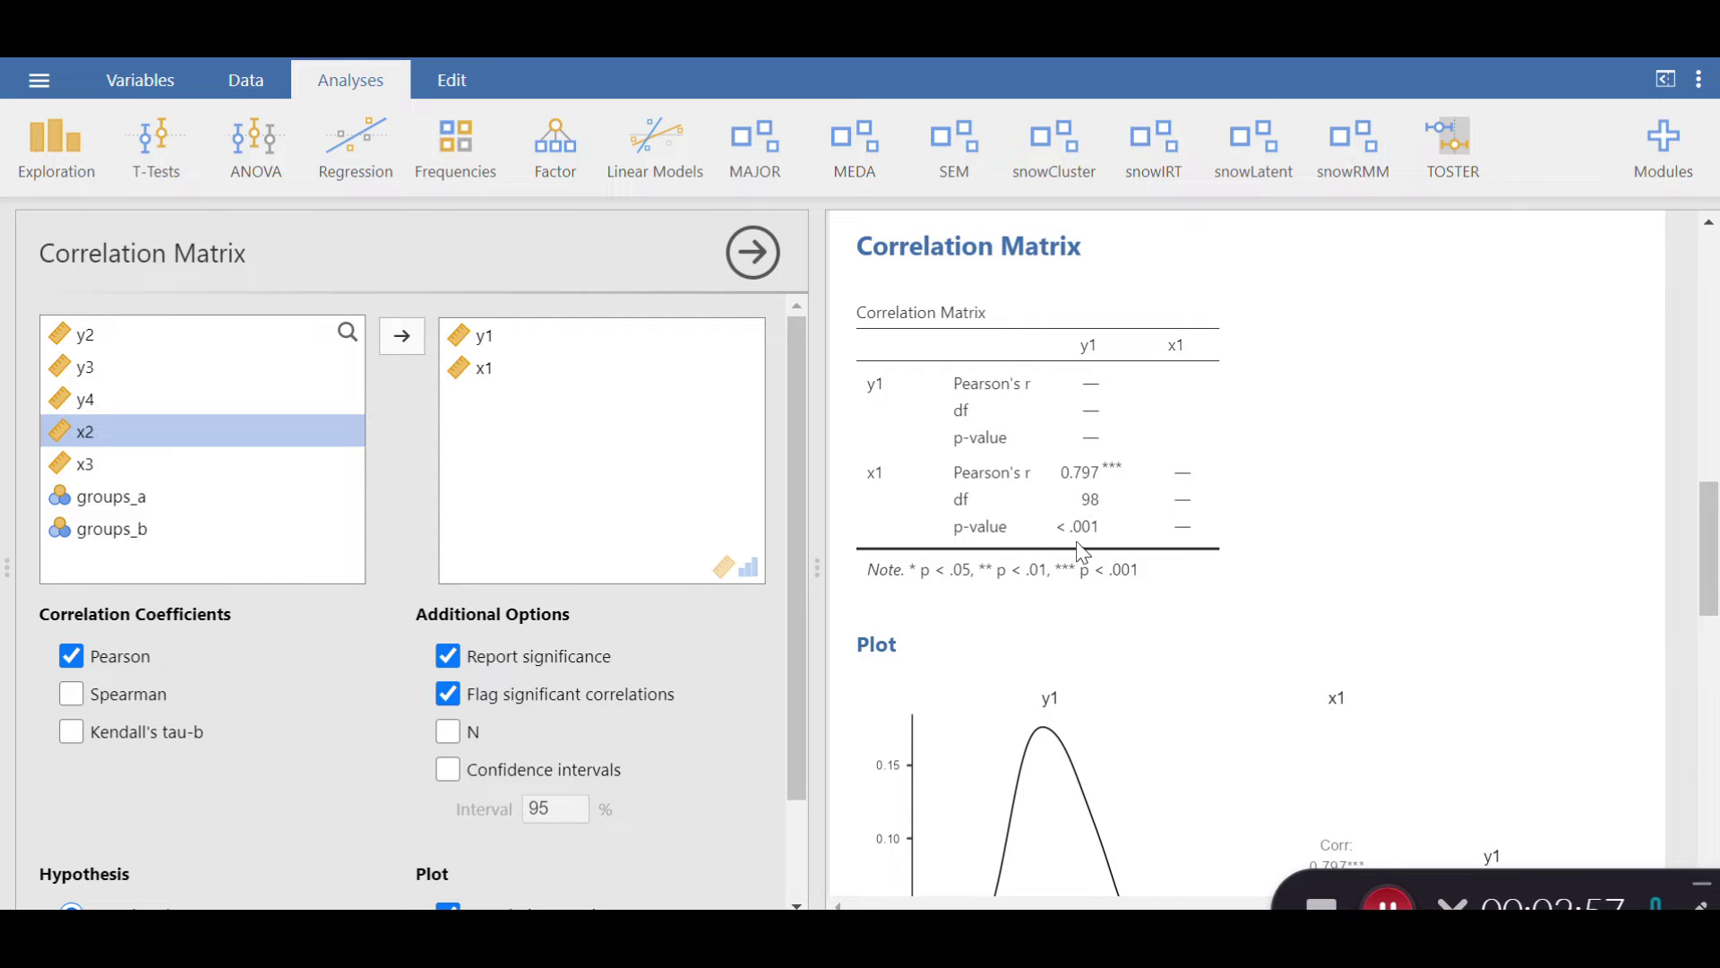
scroll(1079, 549, "down", 2)
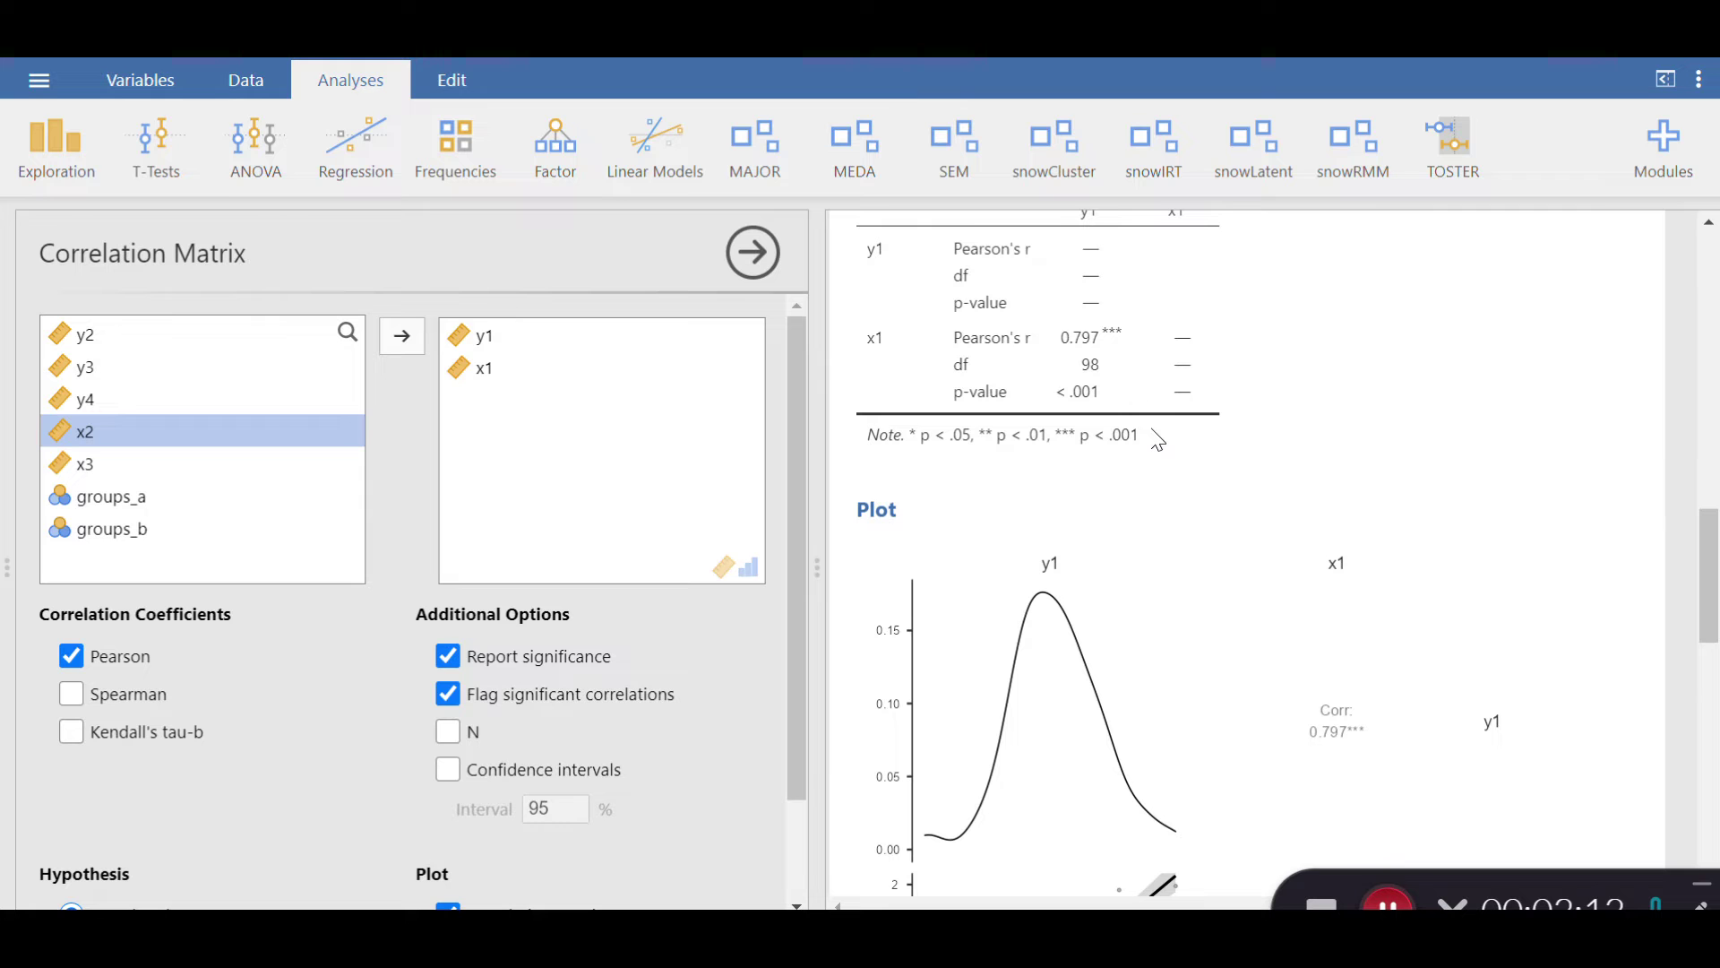
Examine the new correlation plot's density curves and the scatterplot with its regression line for y1 and x1.
scroll(1133, 466, "down", 3)
scroll(1248, 593, "down", 1)
scroll(1250, 591, "up", 1)
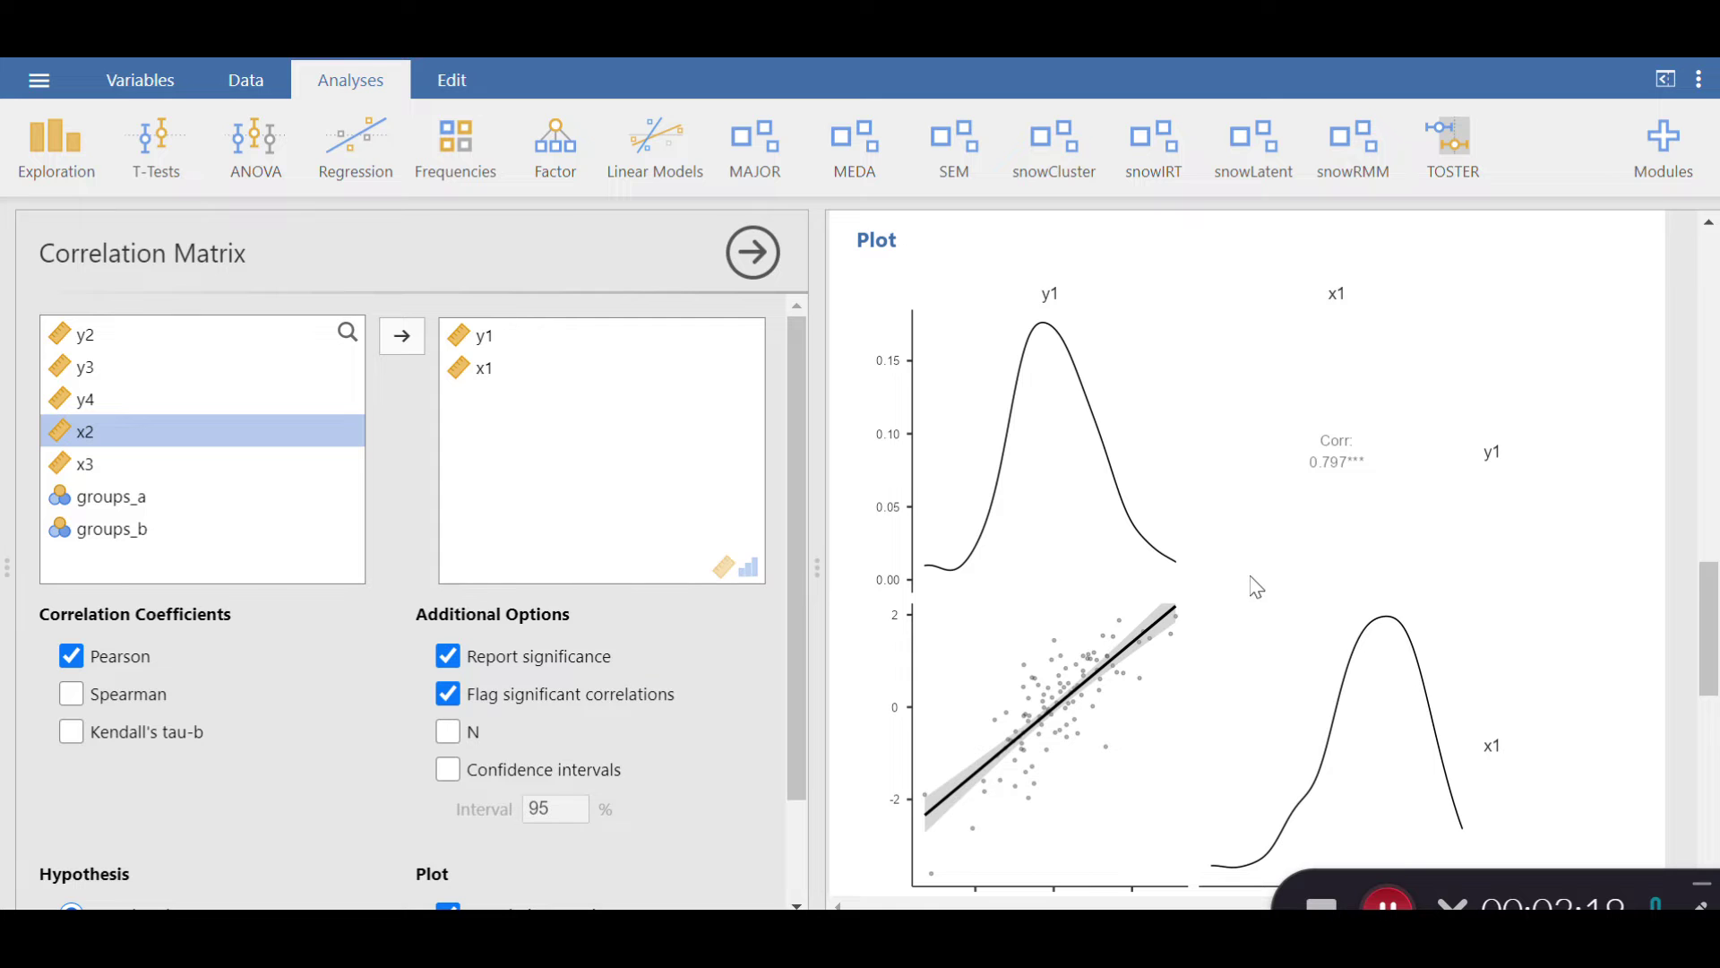
scroll(1256, 587, "down", 2)
scroll(1230, 510, "up", 1)
scroll(1236, 659, "down", 2)
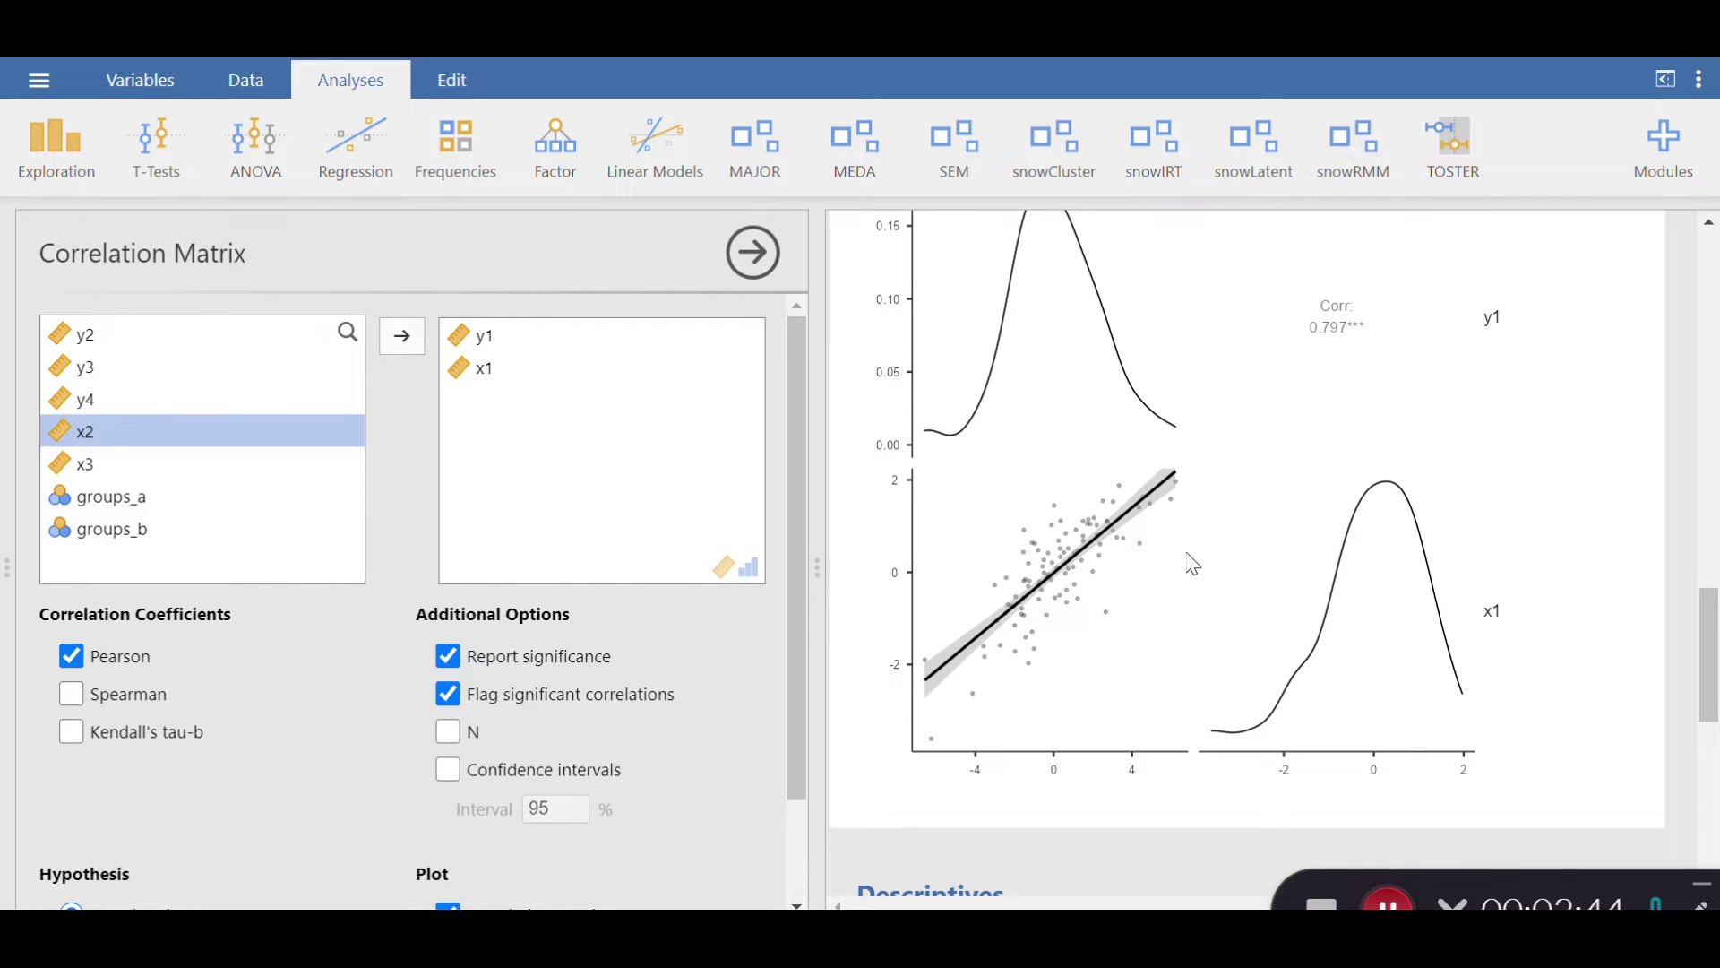
scroll(1183, 564, "up", 2)
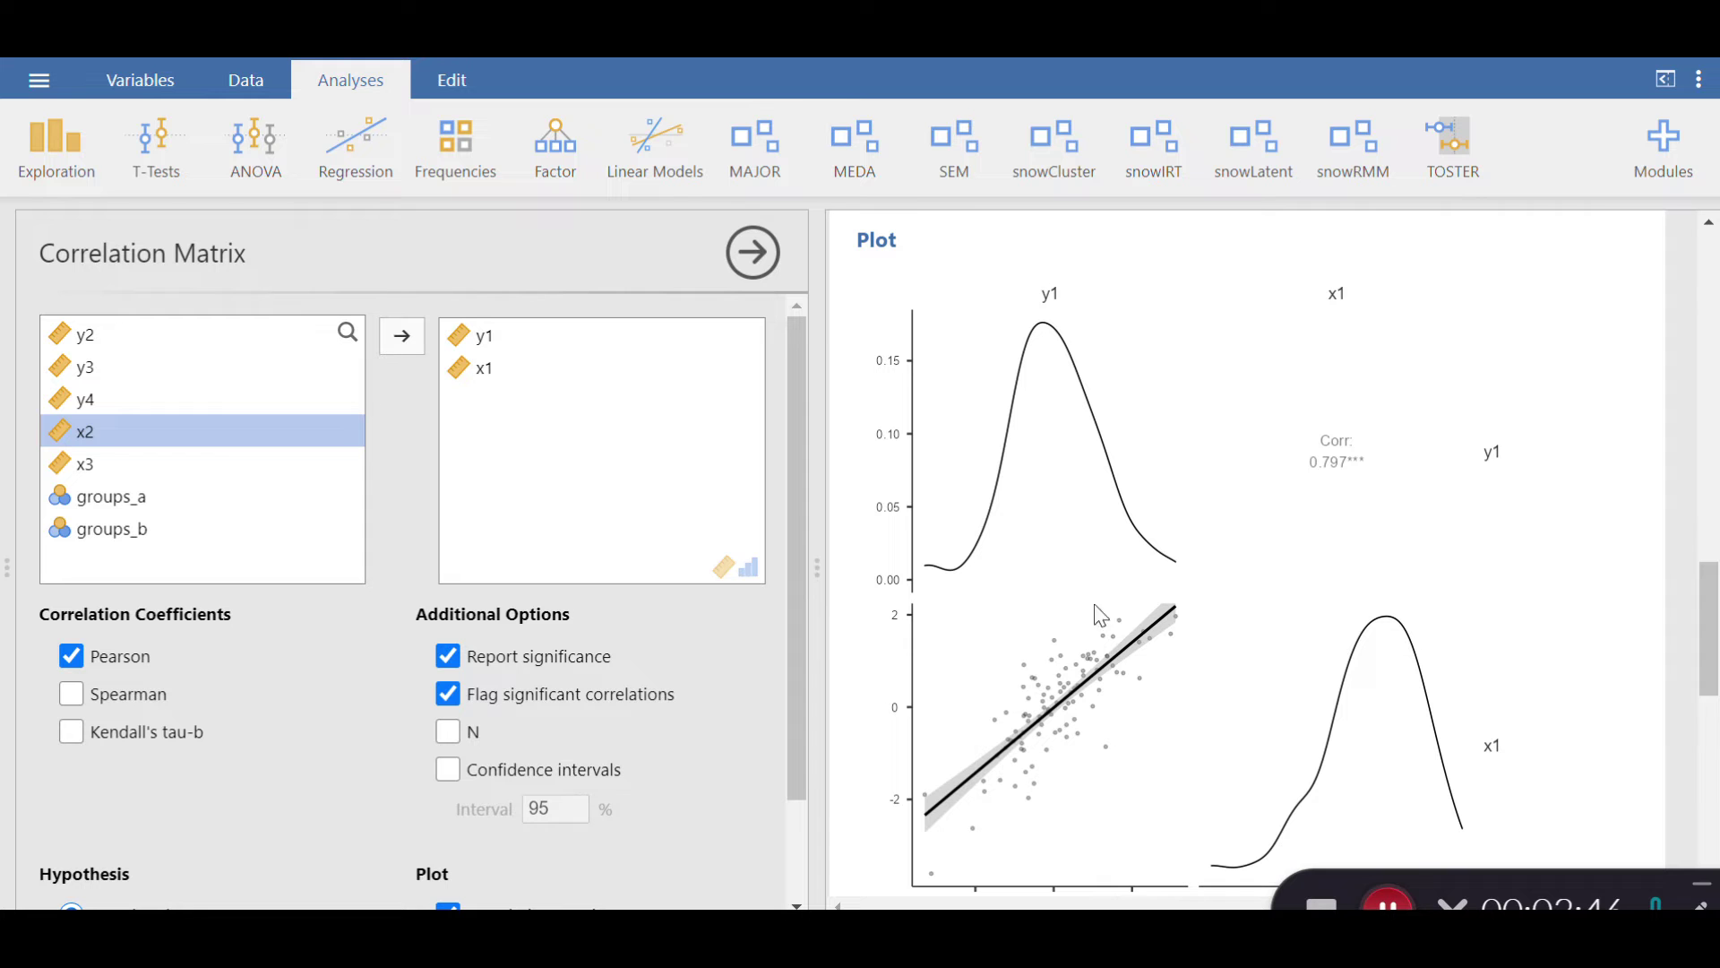
Switch to the PowerPoint presentation and show slide 2, "Significance testing in Pearson correlation".
key("alt+Tab")
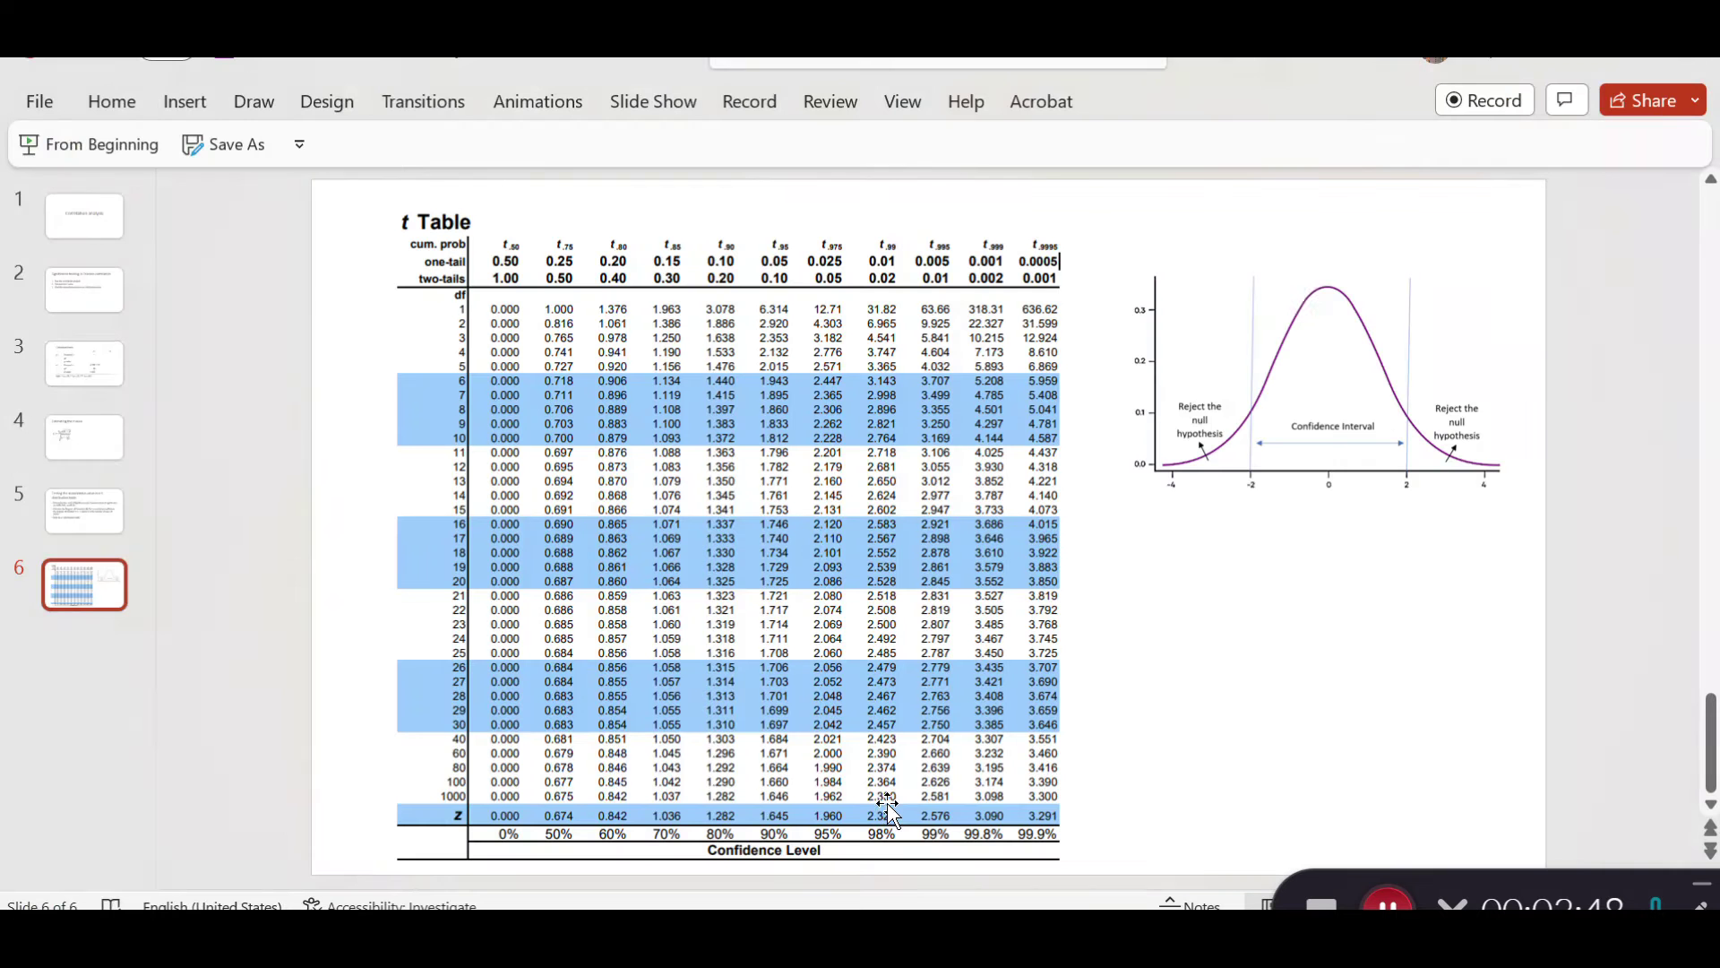
left_click(100, 225)
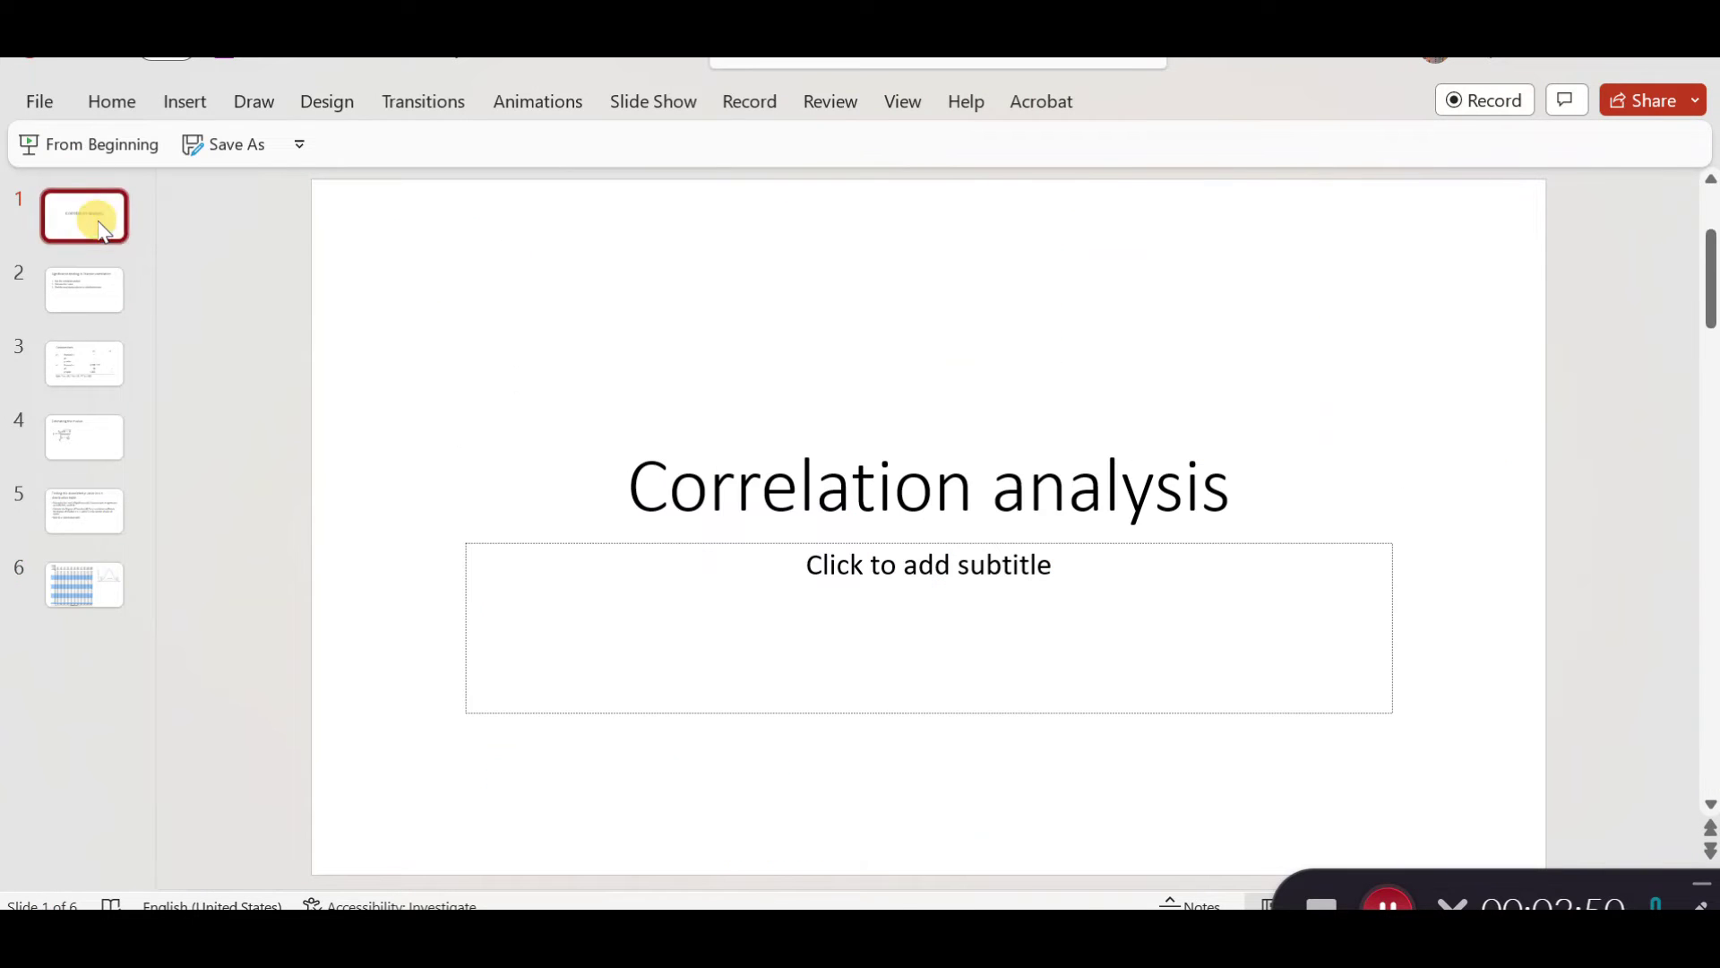
left_click(125, 316)
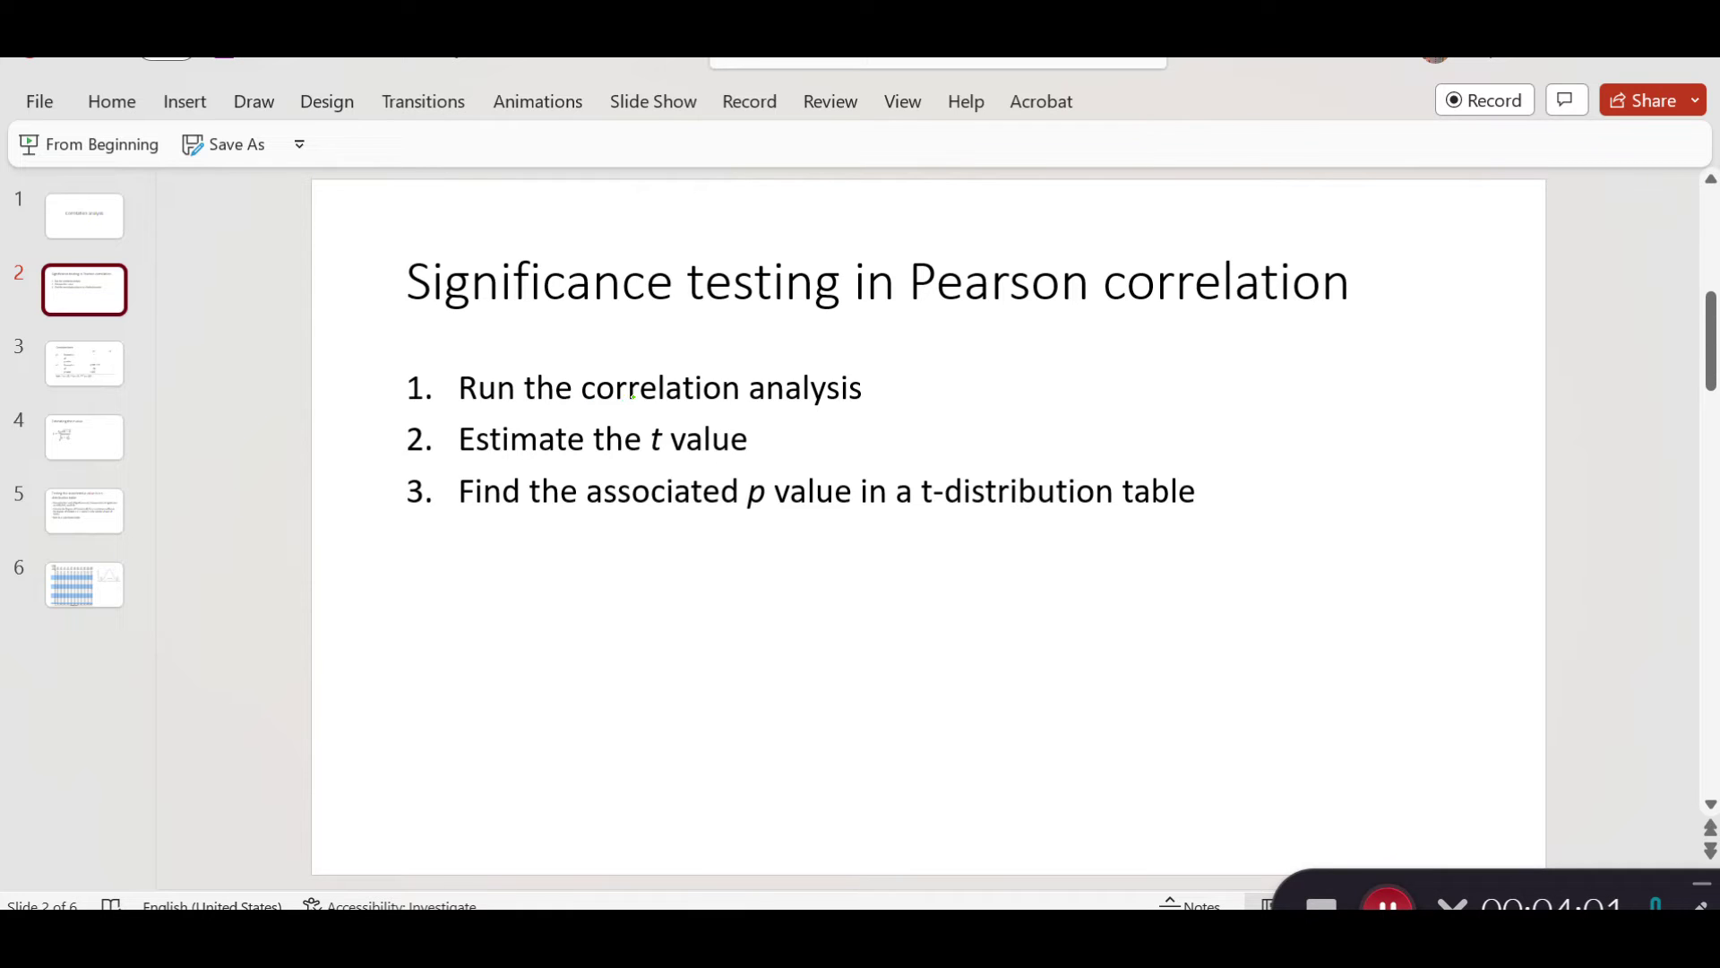
Underline "correlation analysis", "t value", "associated p value" and "t-distribution table" in green ink, with an arrow from the p value to the t value.
left_click_drag(593, 409, 857, 408)
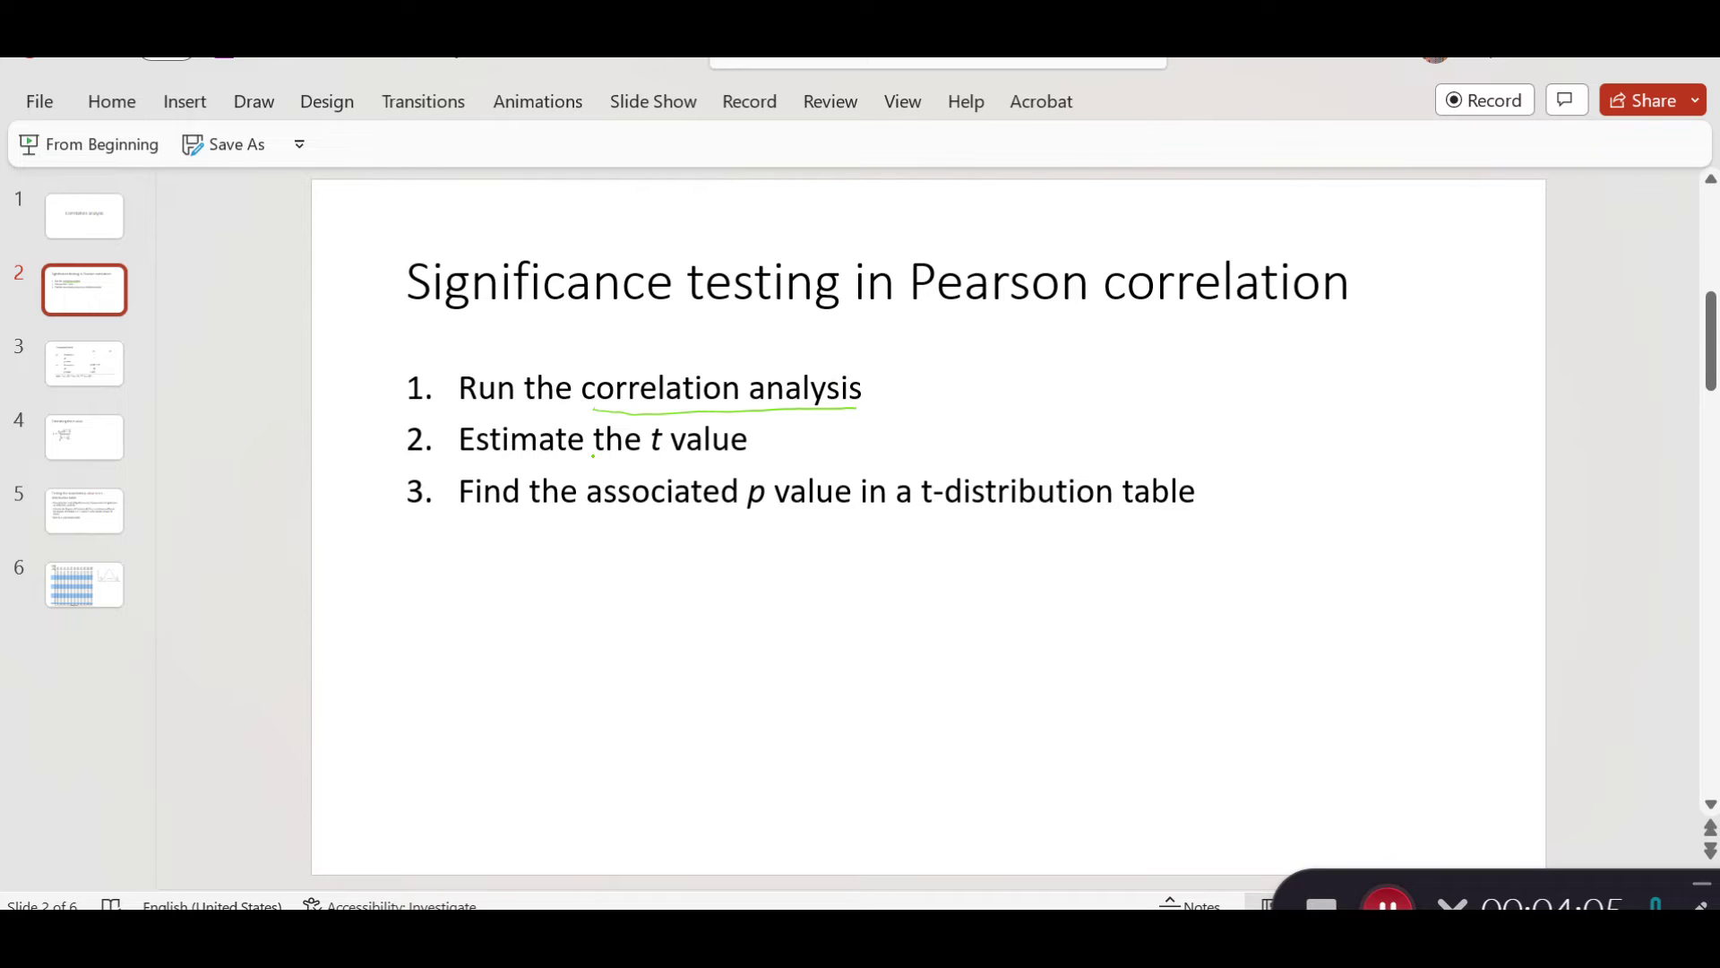
left_click_drag(613, 457, 723, 458)
mouse_move(603, 517)
left_mouse_down()
mouse_move(827, 512)
mouse_move(783, 489)
mouse_move(760, 462)
left_mouse_up()
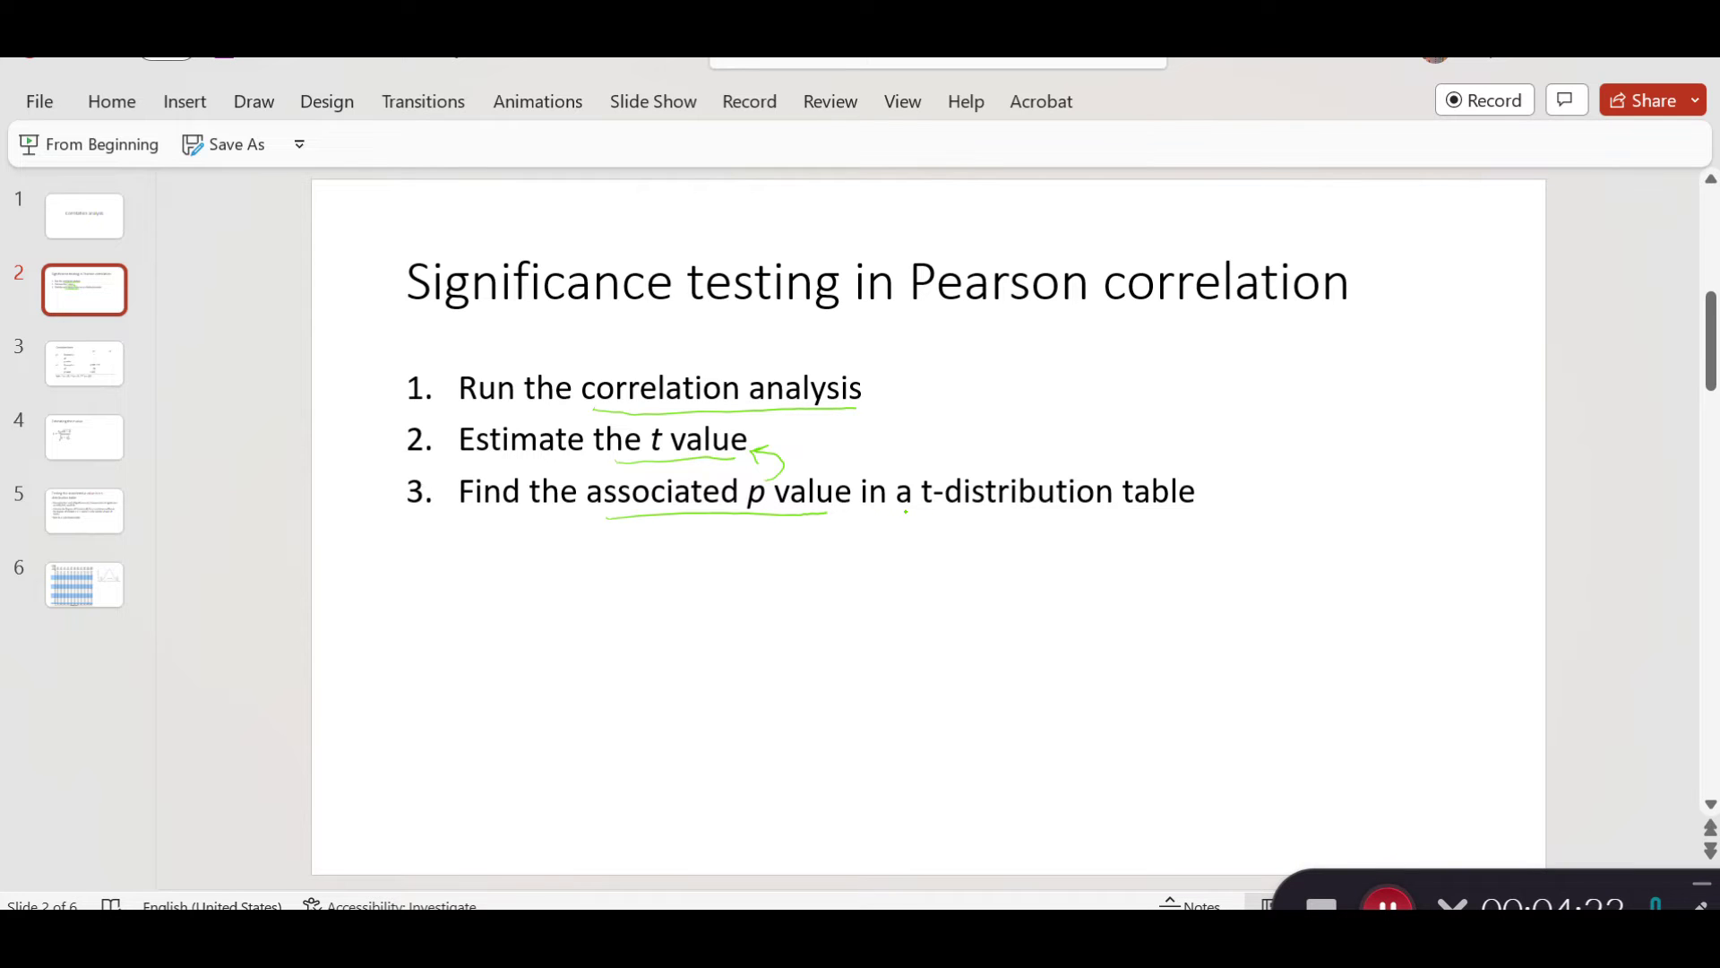
left_click_drag(923, 514, 1174, 518)
Box the Pearson's r of 0.797 and df of 98 in green ink on slide 3, and advance to slide 4.
key("Page_Down")
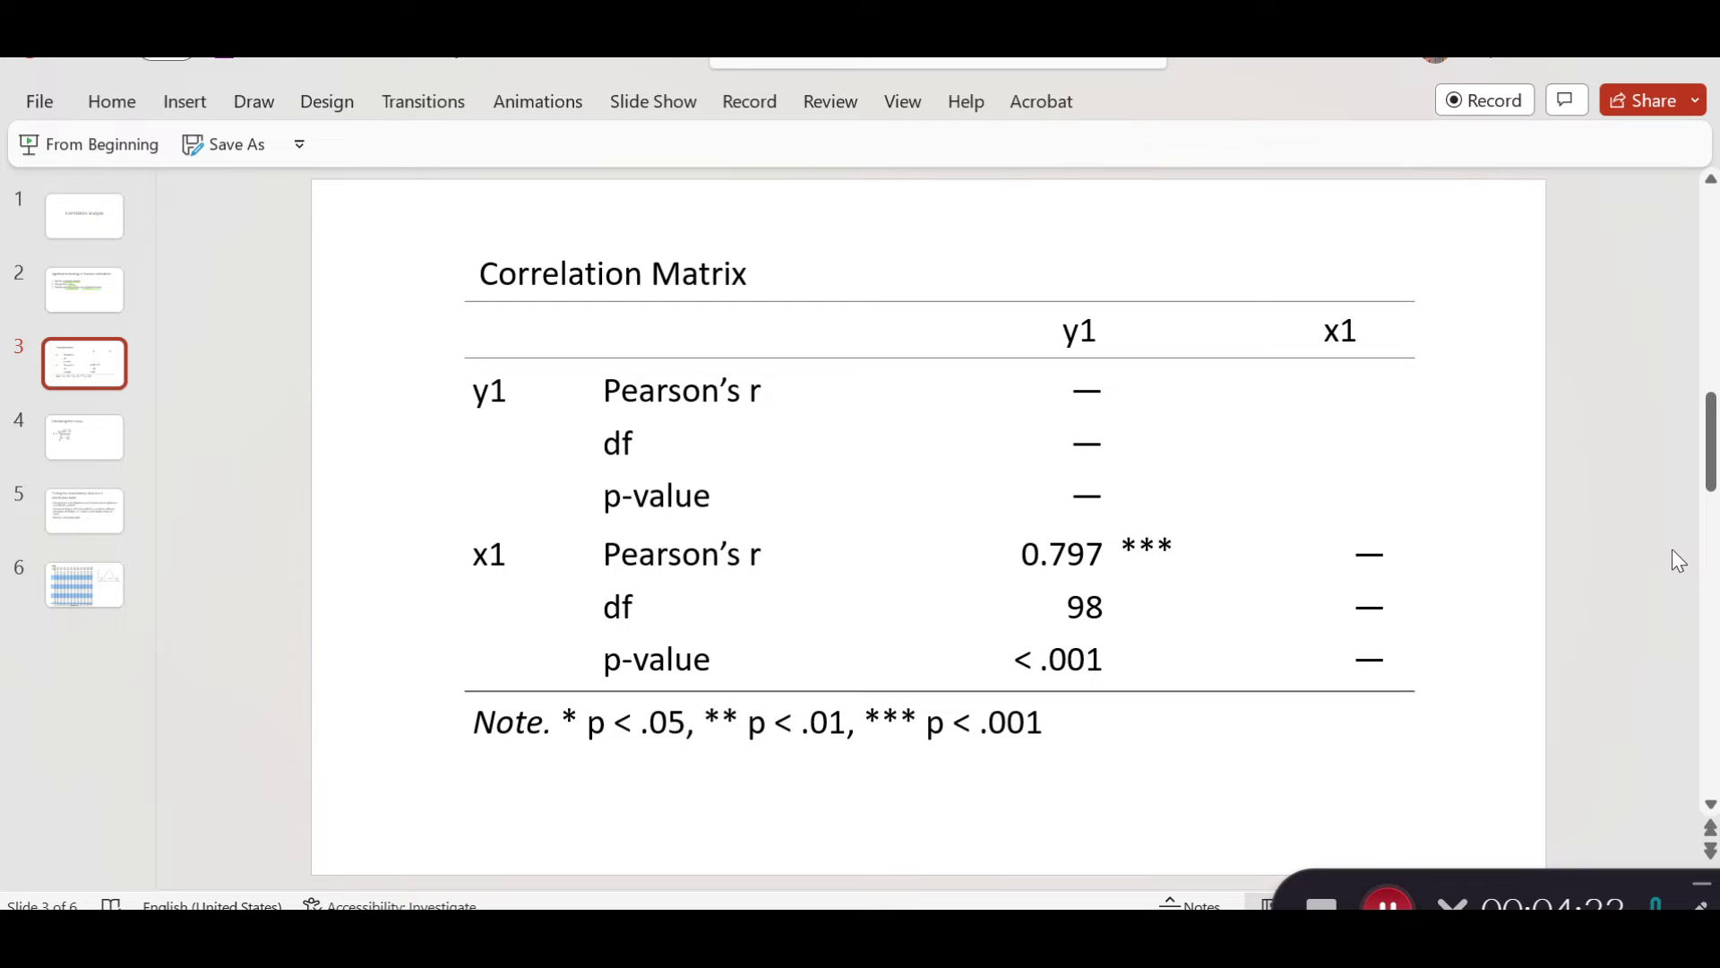
mouse_move(1110, 525)
left_mouse_down()
mouse_move(1014, 530)
mouse_move(1009, 562)
mouse_move(1103, 579)
mouse_move(1107, 528)
mouse_move(1105, 586)
mouse_move(1060, 591)
mouse_move(1058, 622)
mouse_move(1112, 626)
mouse_move(1113, 588)
left_mouse_up()
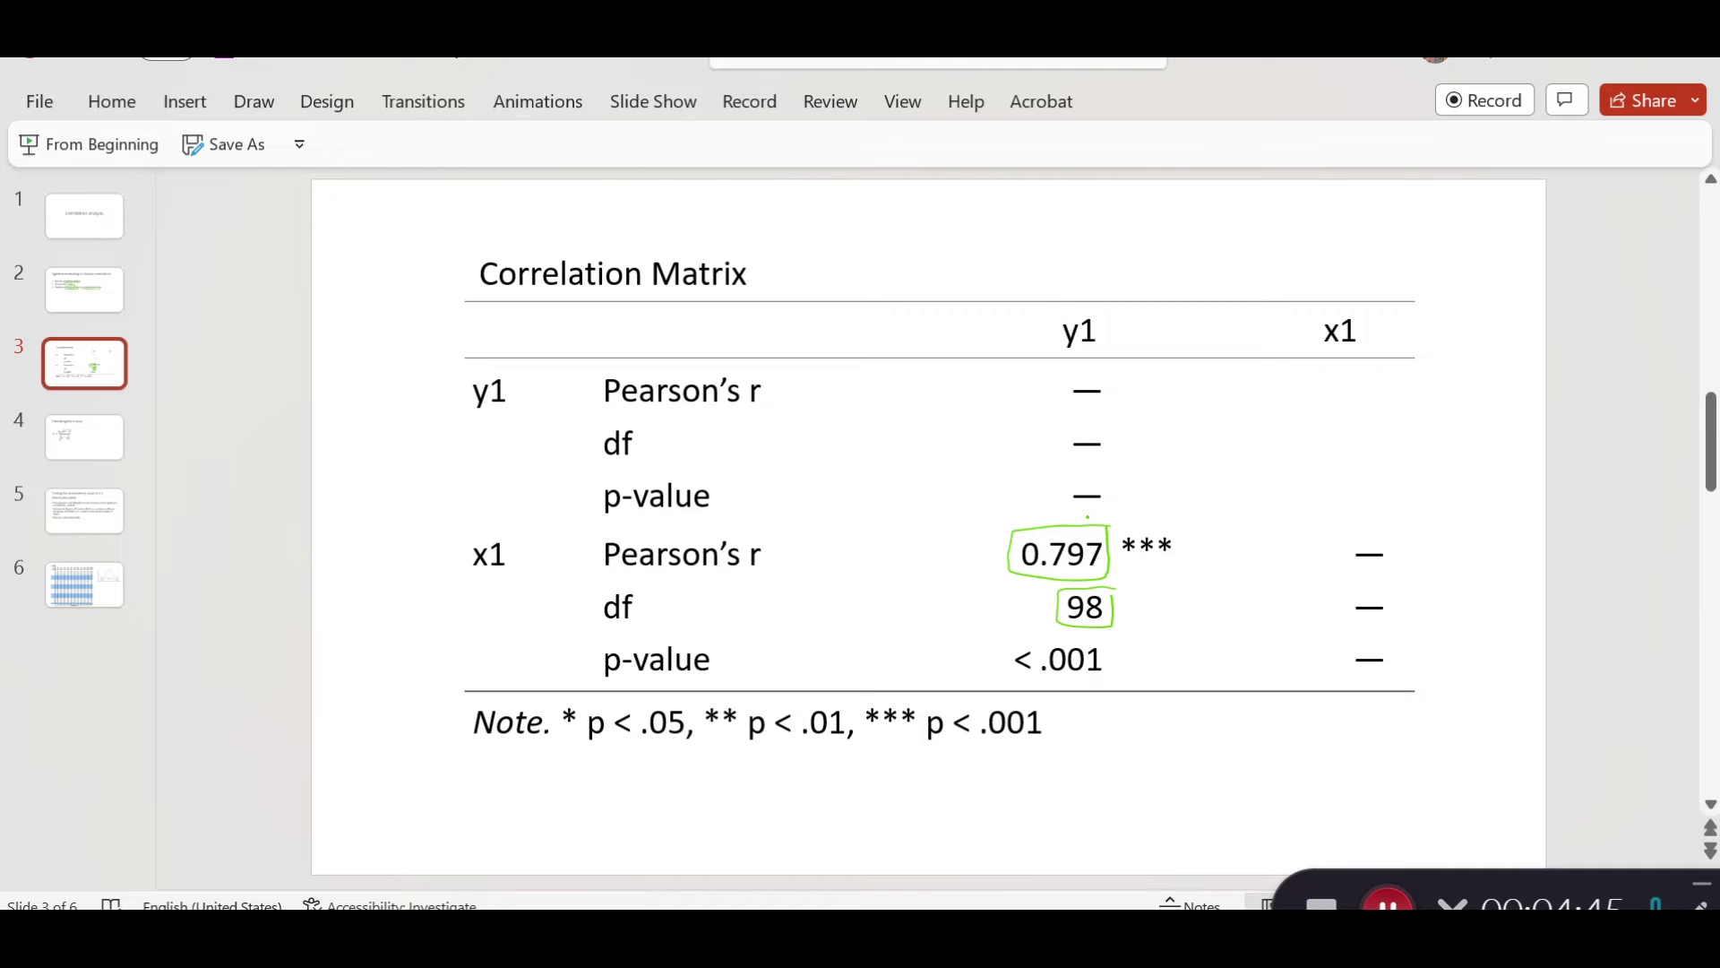
scroll(1086, 517, "down", 1)
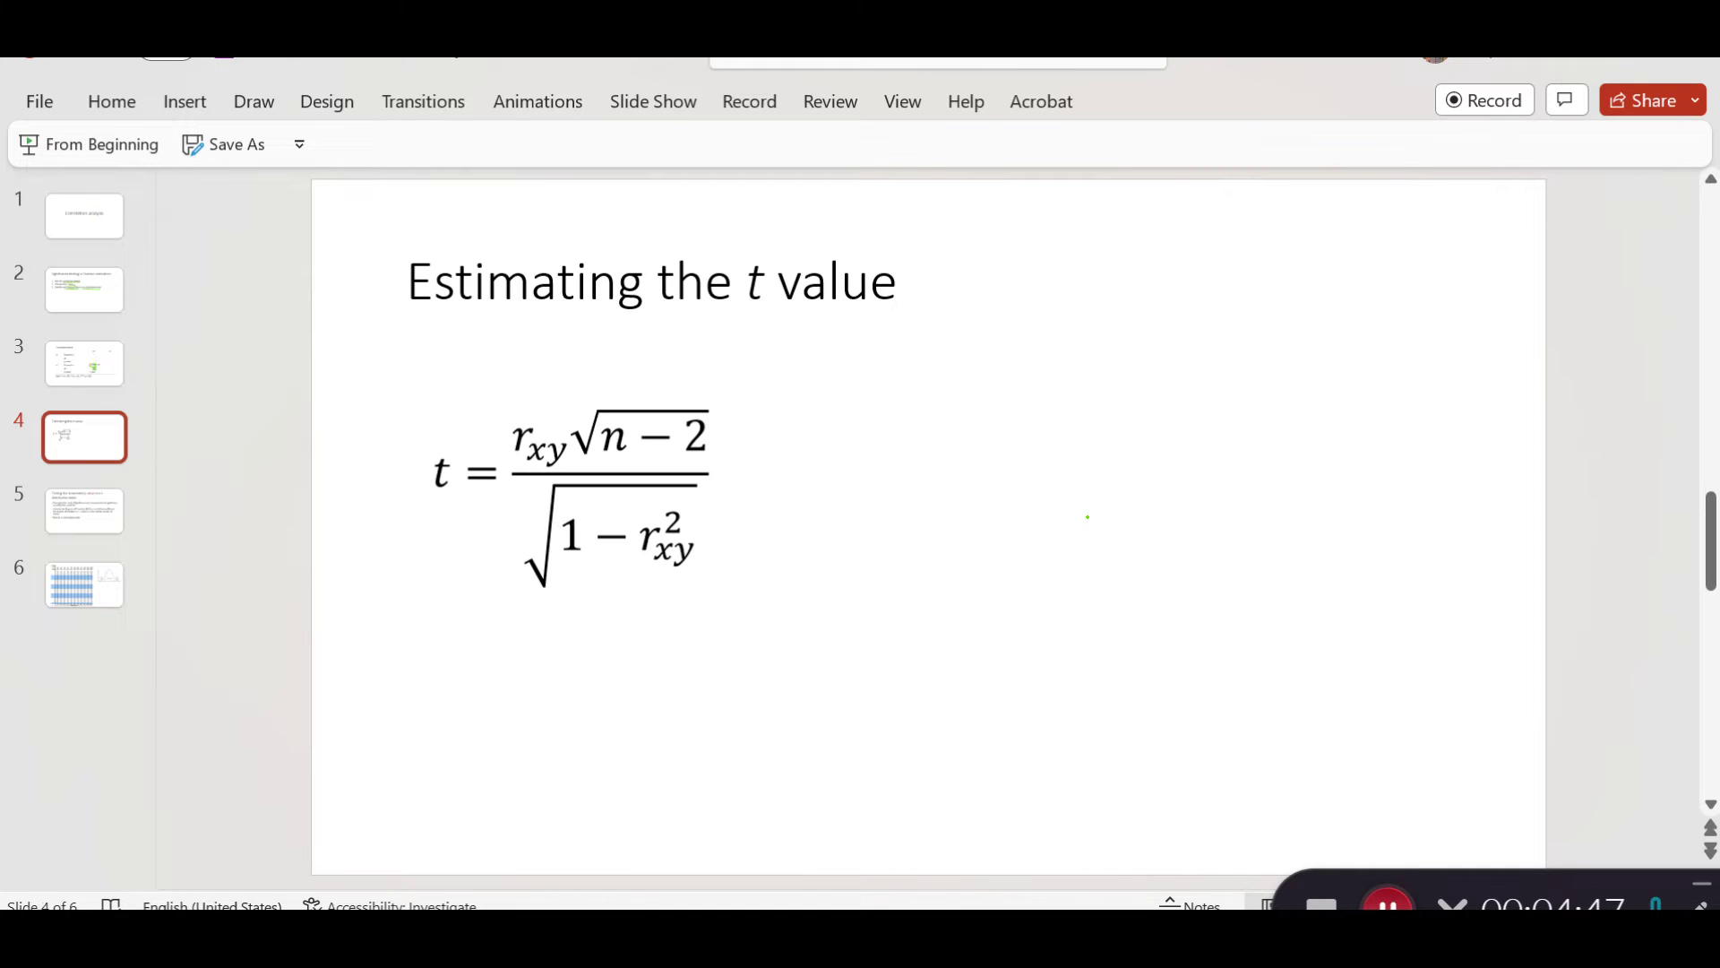
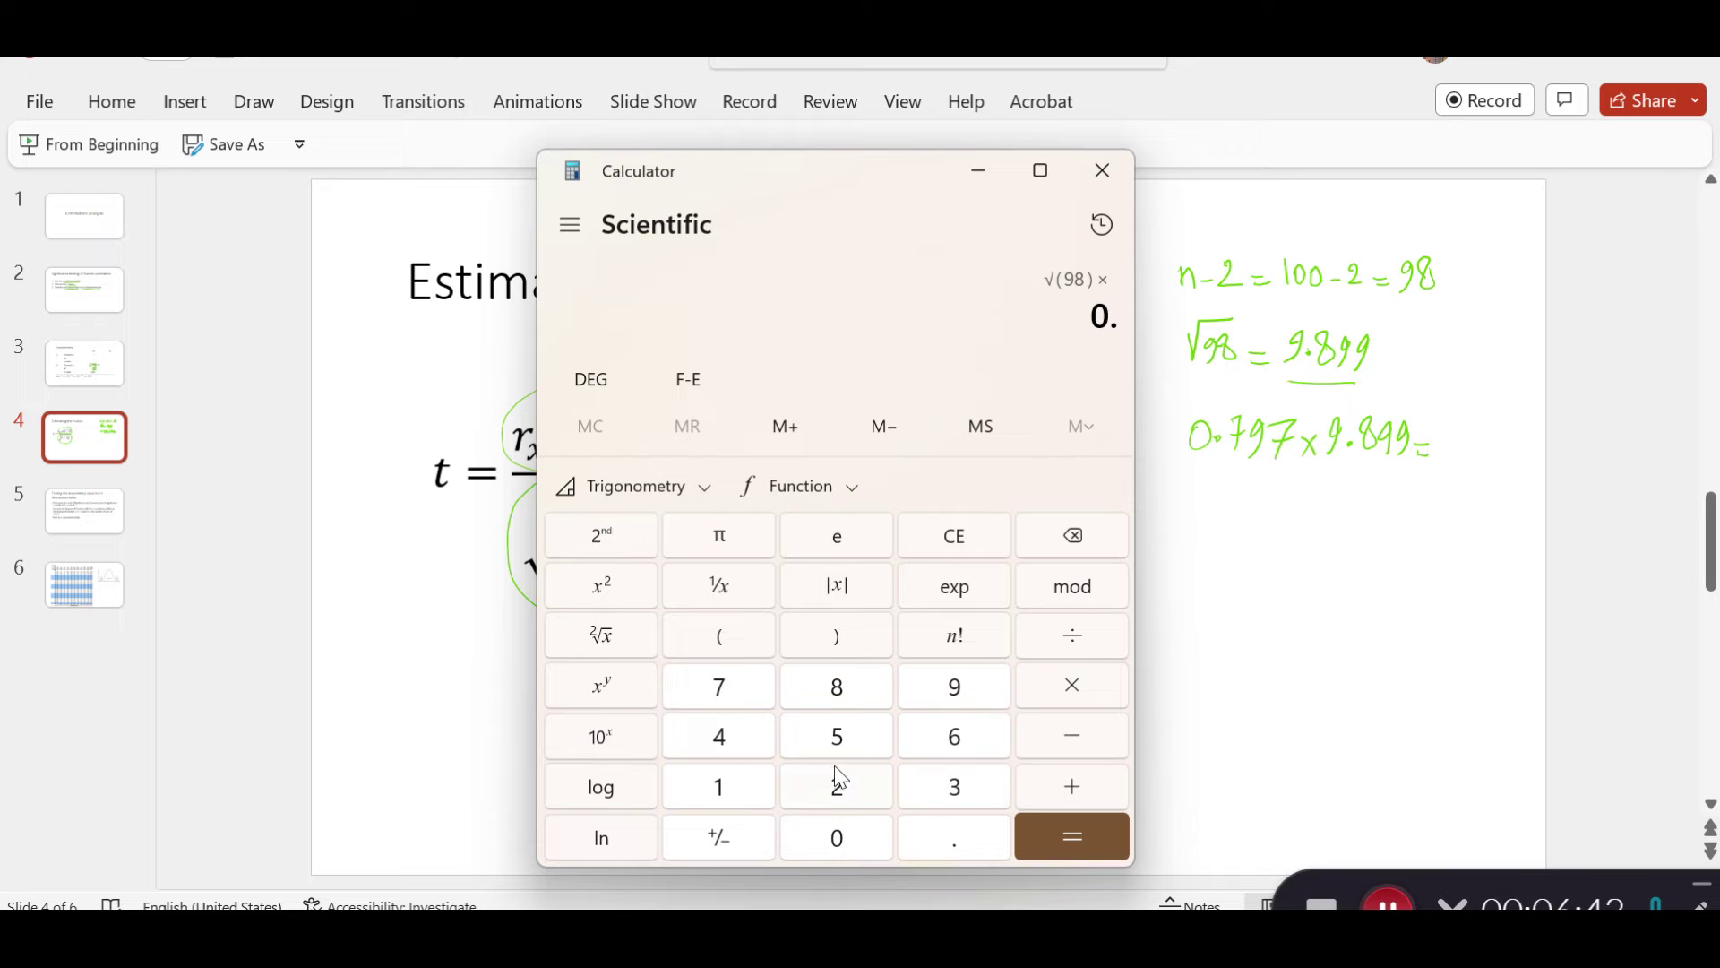
Complete the calculation √98 × 0.797 in Calculator.
left_click(728, 701)
left_click(942, 696)
left_click(720, 694)
left_click(1060, 816)
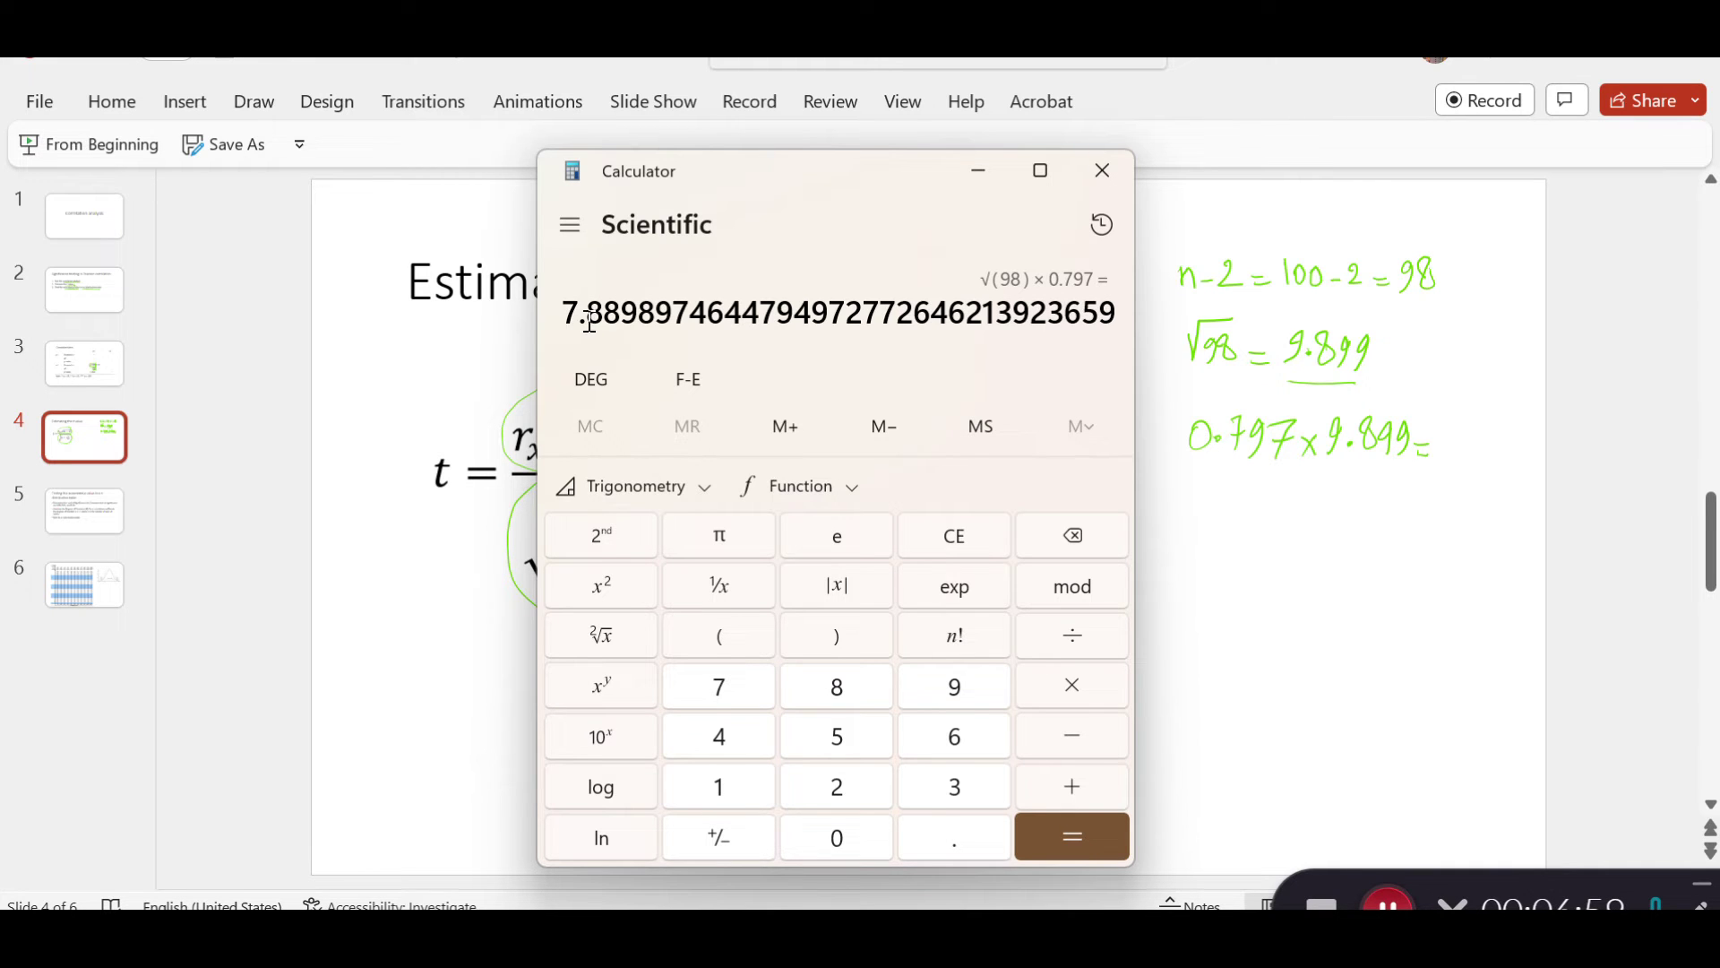
Return to slide 4, write and underline 7.889 in green as the product of 0.797 × 9.899, and circle r²xy in the denominator.
left_click(992, 181)
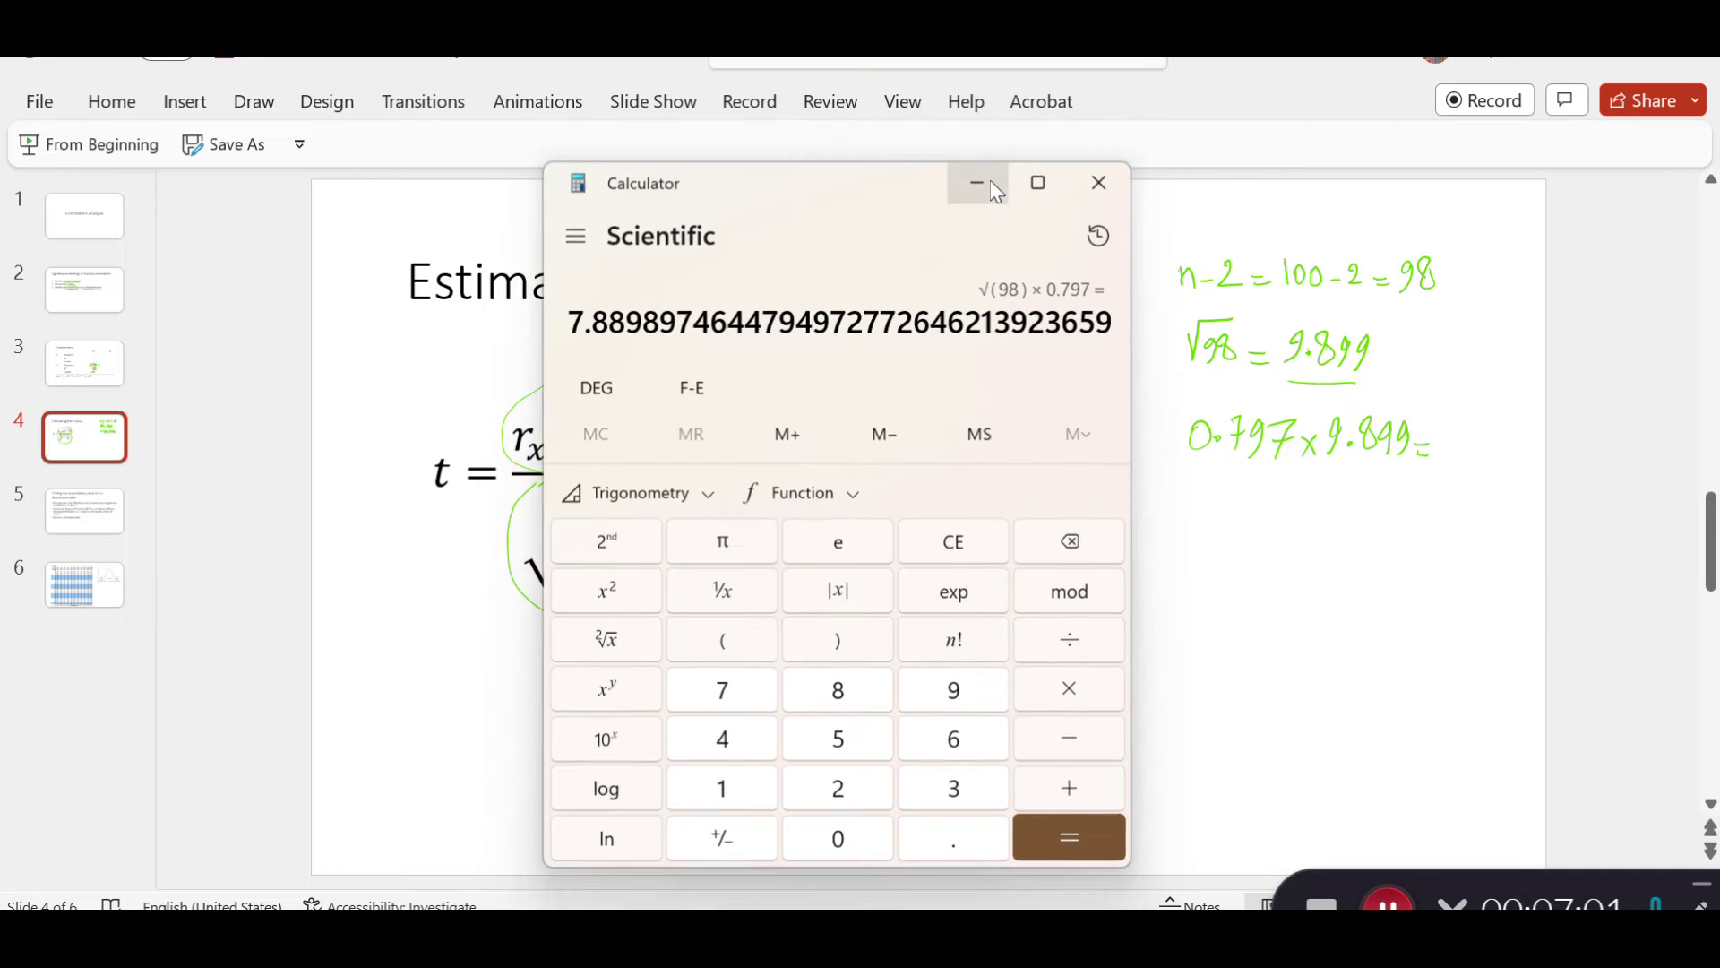
left_click_drag(1439, 427, 1442, 457)
mouse_move(1438, 446)
left_mouse_down()
mouse_move(1494, 427)
mouse_move(1509, 466)
left_mouse_up()
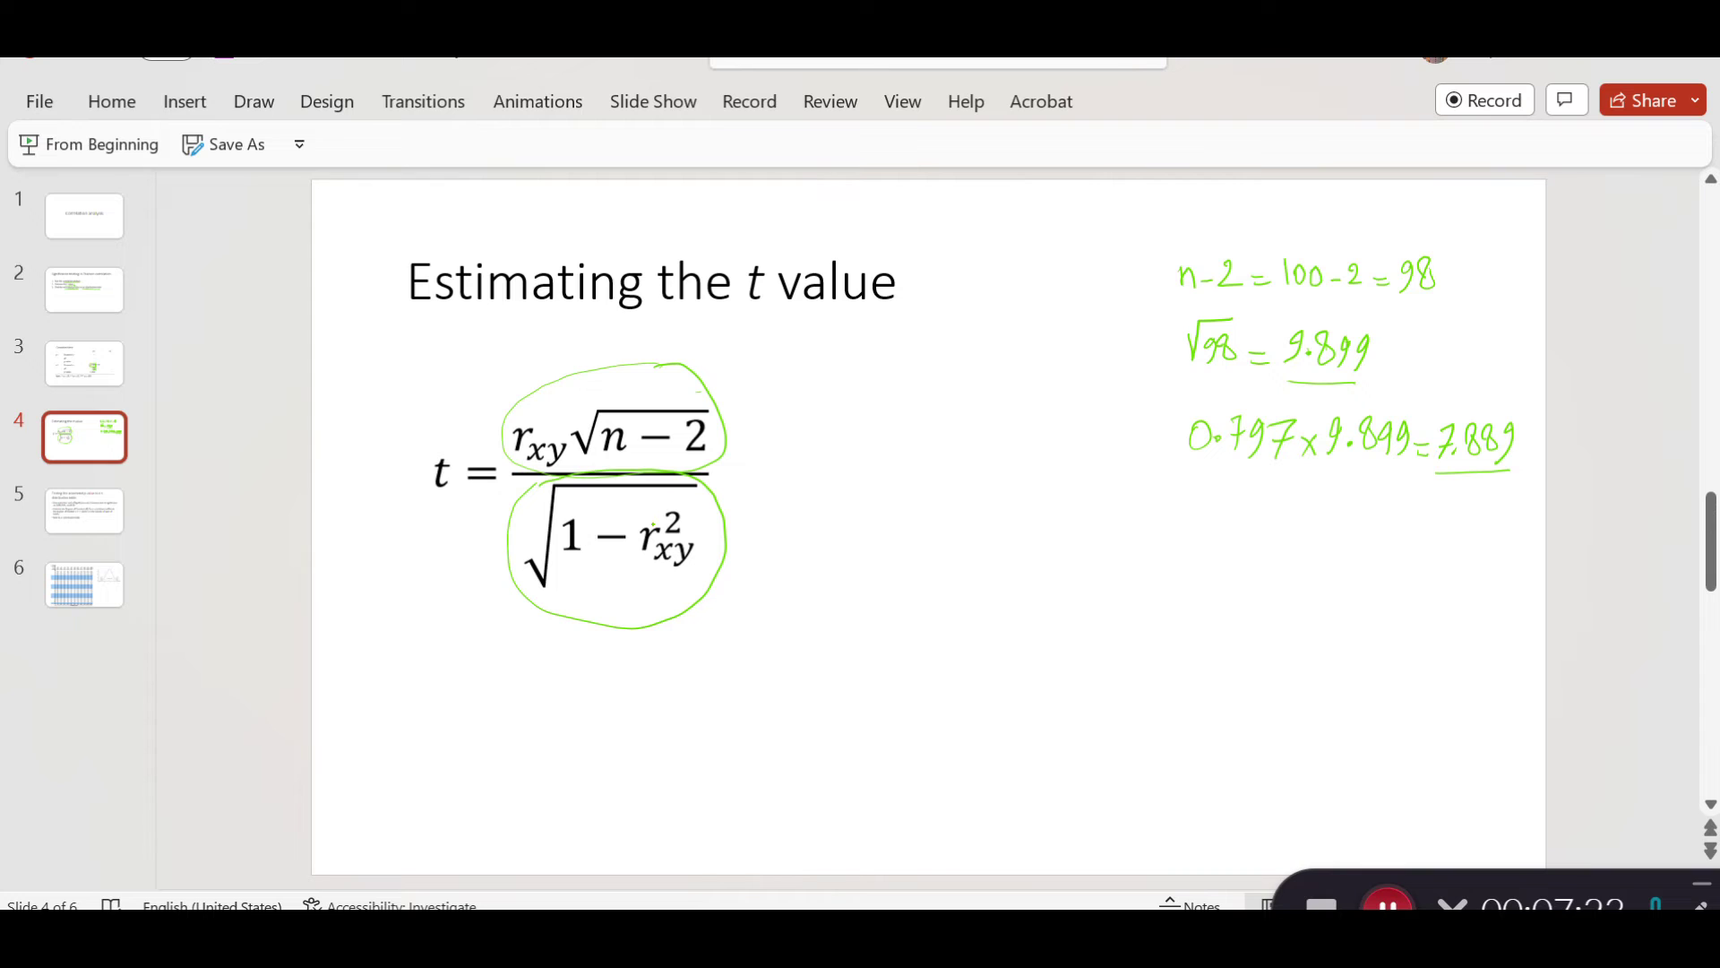
mouse_move(643, 514)
left_mouse_down()
mouse_move(645, 569)
mouse_move(704, 525)
left_mouse_up()
Switch to Calculator, clear the previous result and square 0.797.
left_click(921, 807)
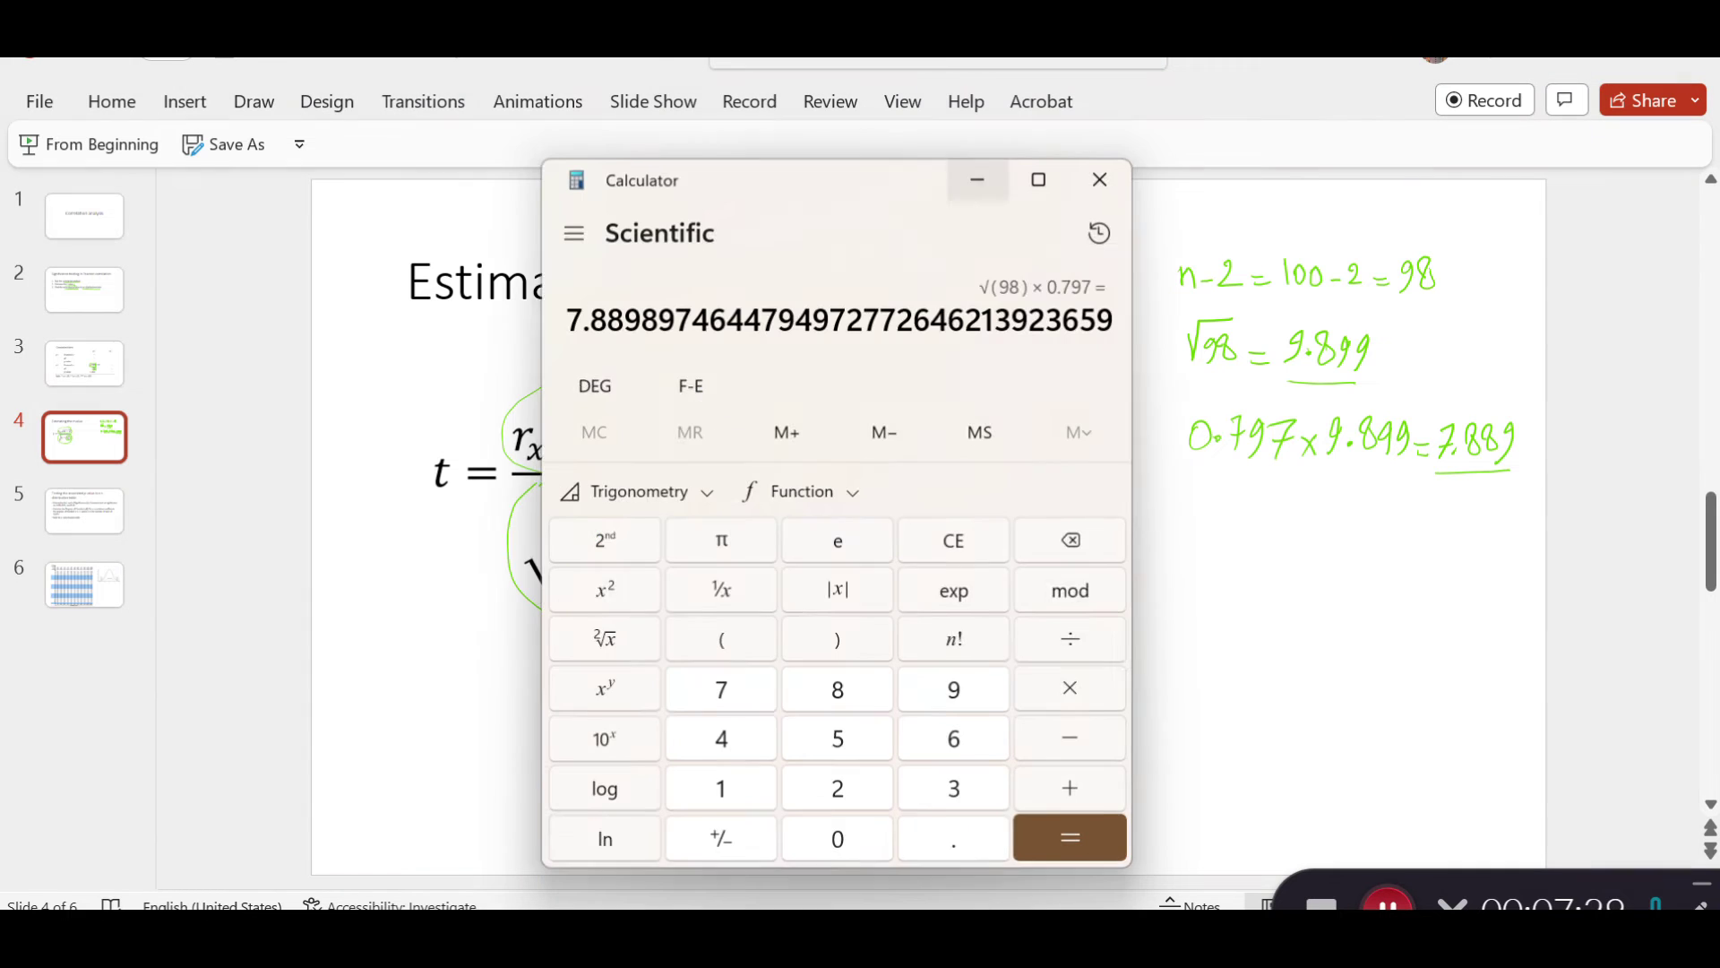
left_click_drag(851, 176, 1032, 192)
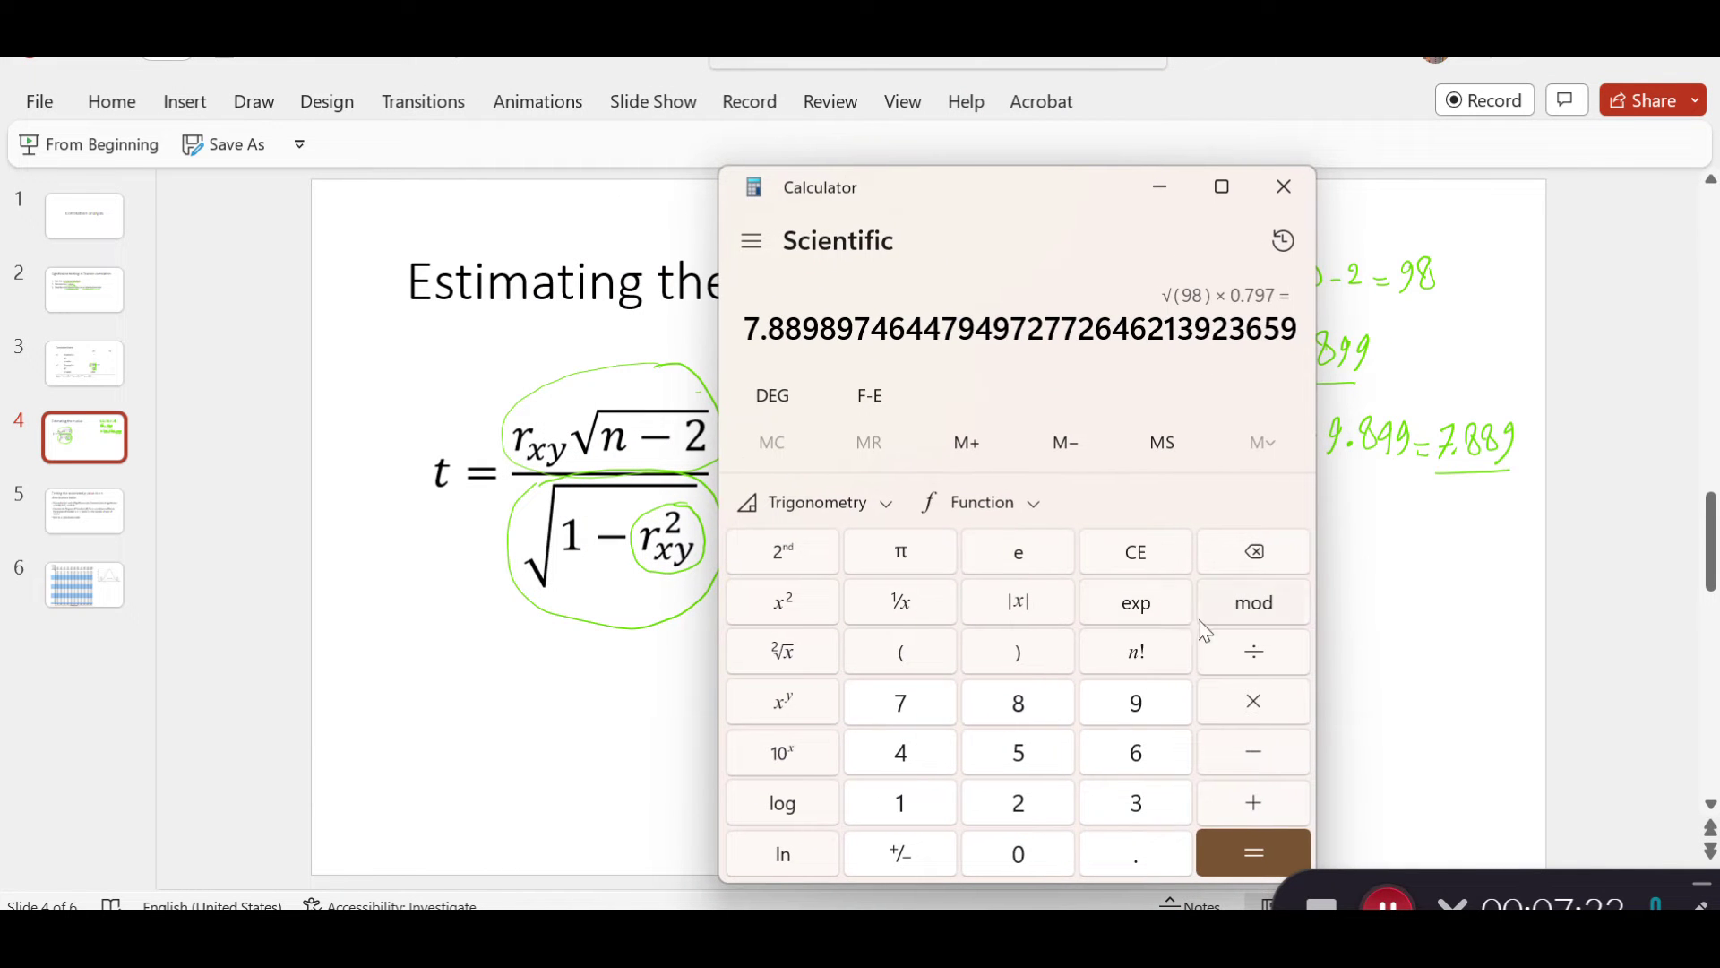
left_click(1150, 555)
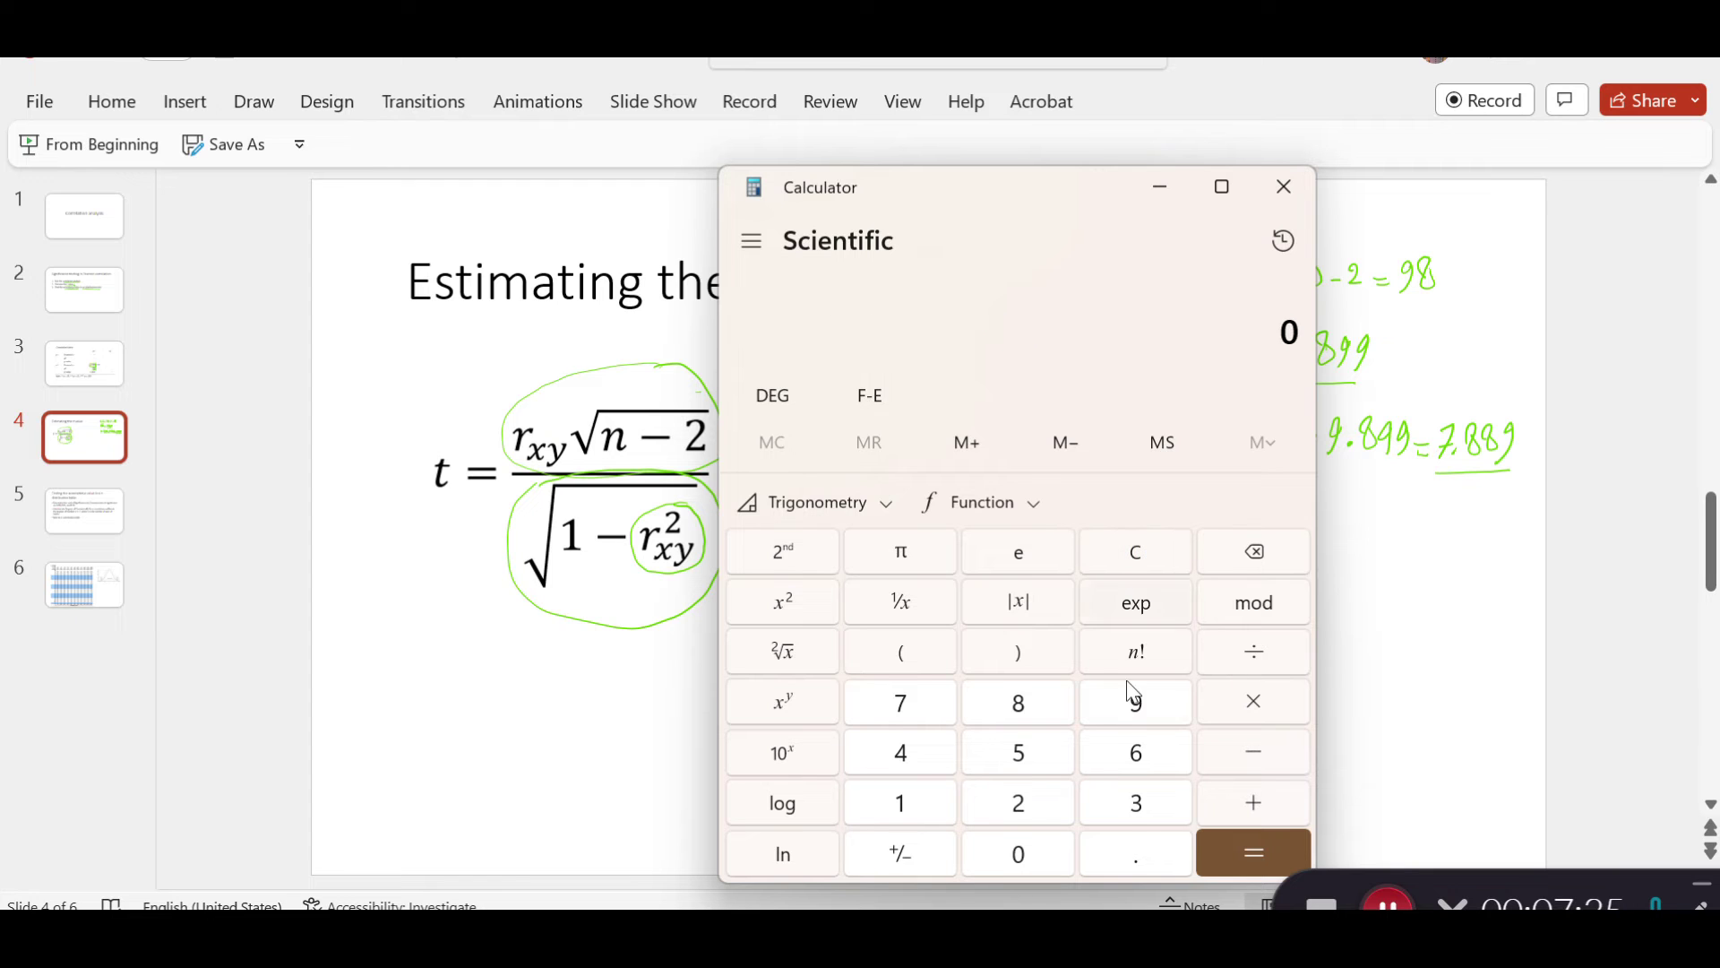
left_click(1127, 856)
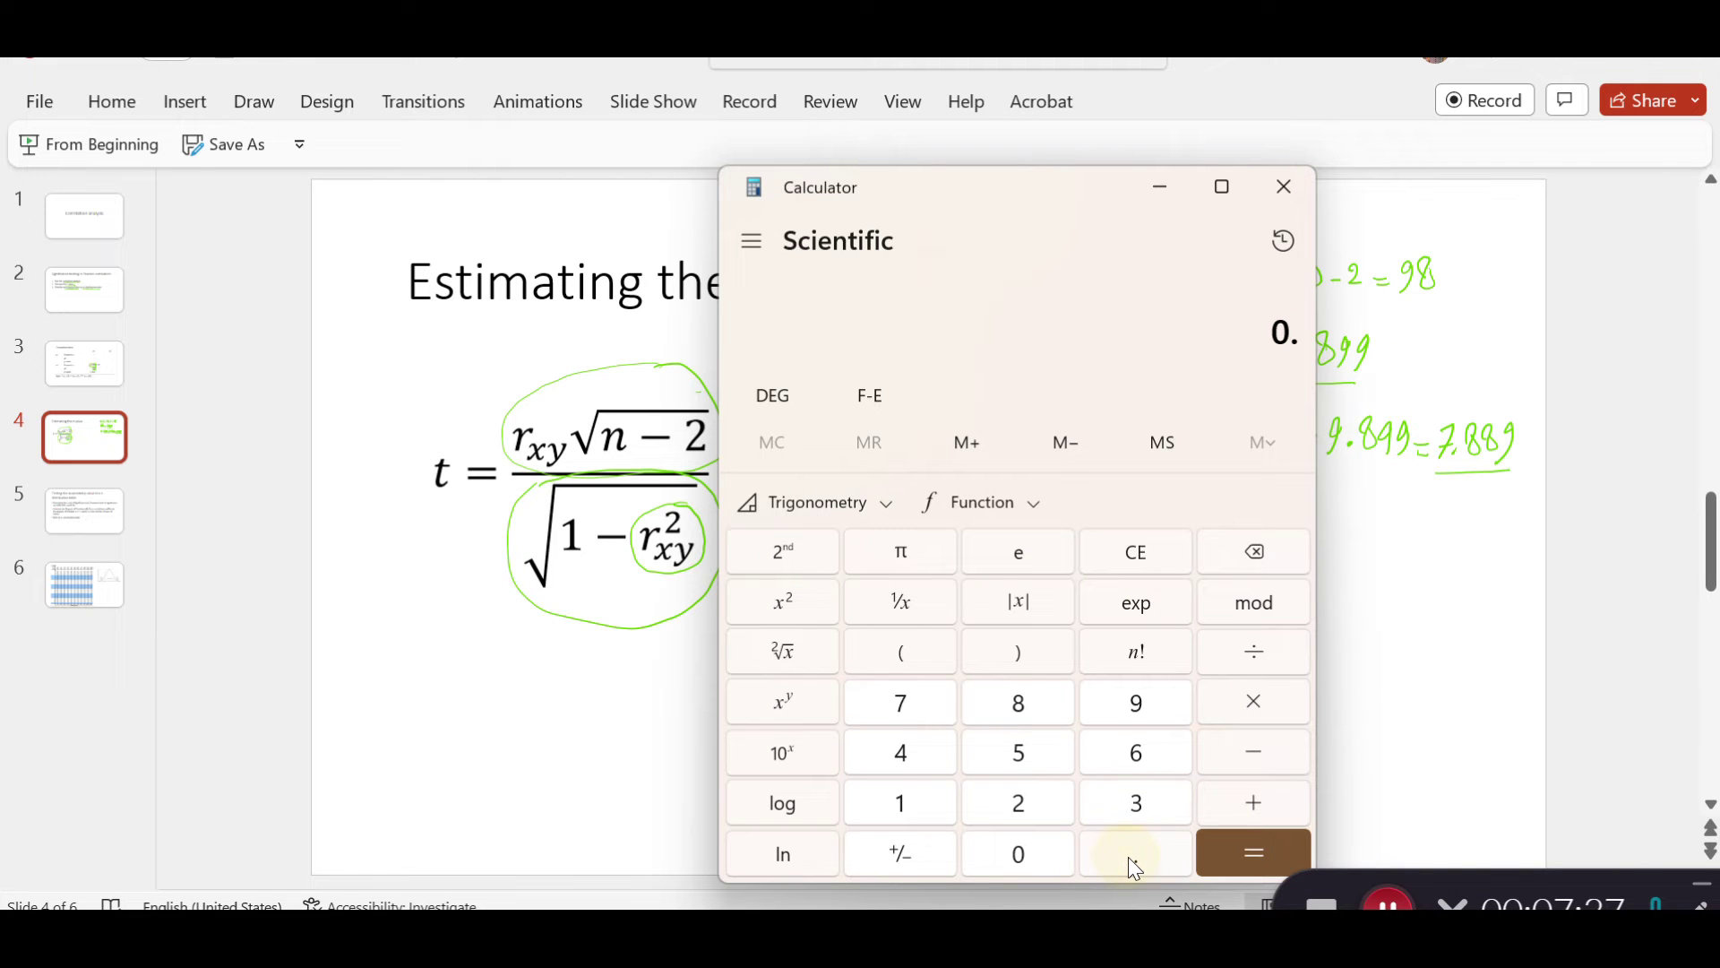
left_click(916, 713)
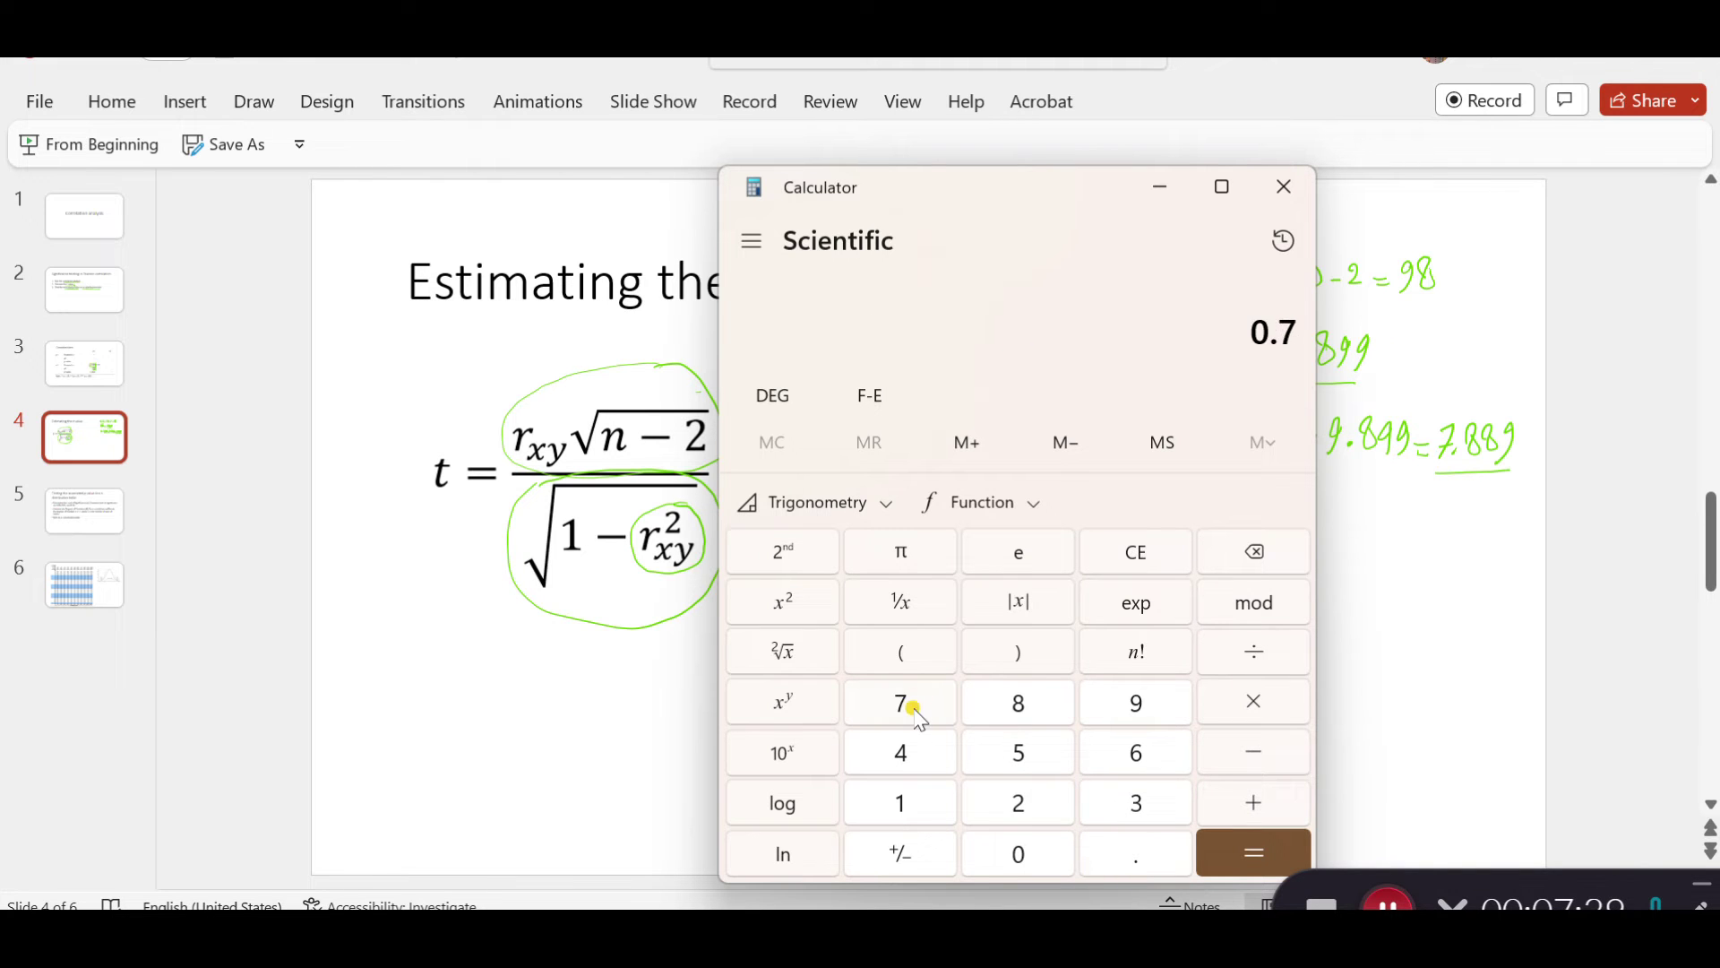
left_click(1147, 717)
left_click(919, 712)
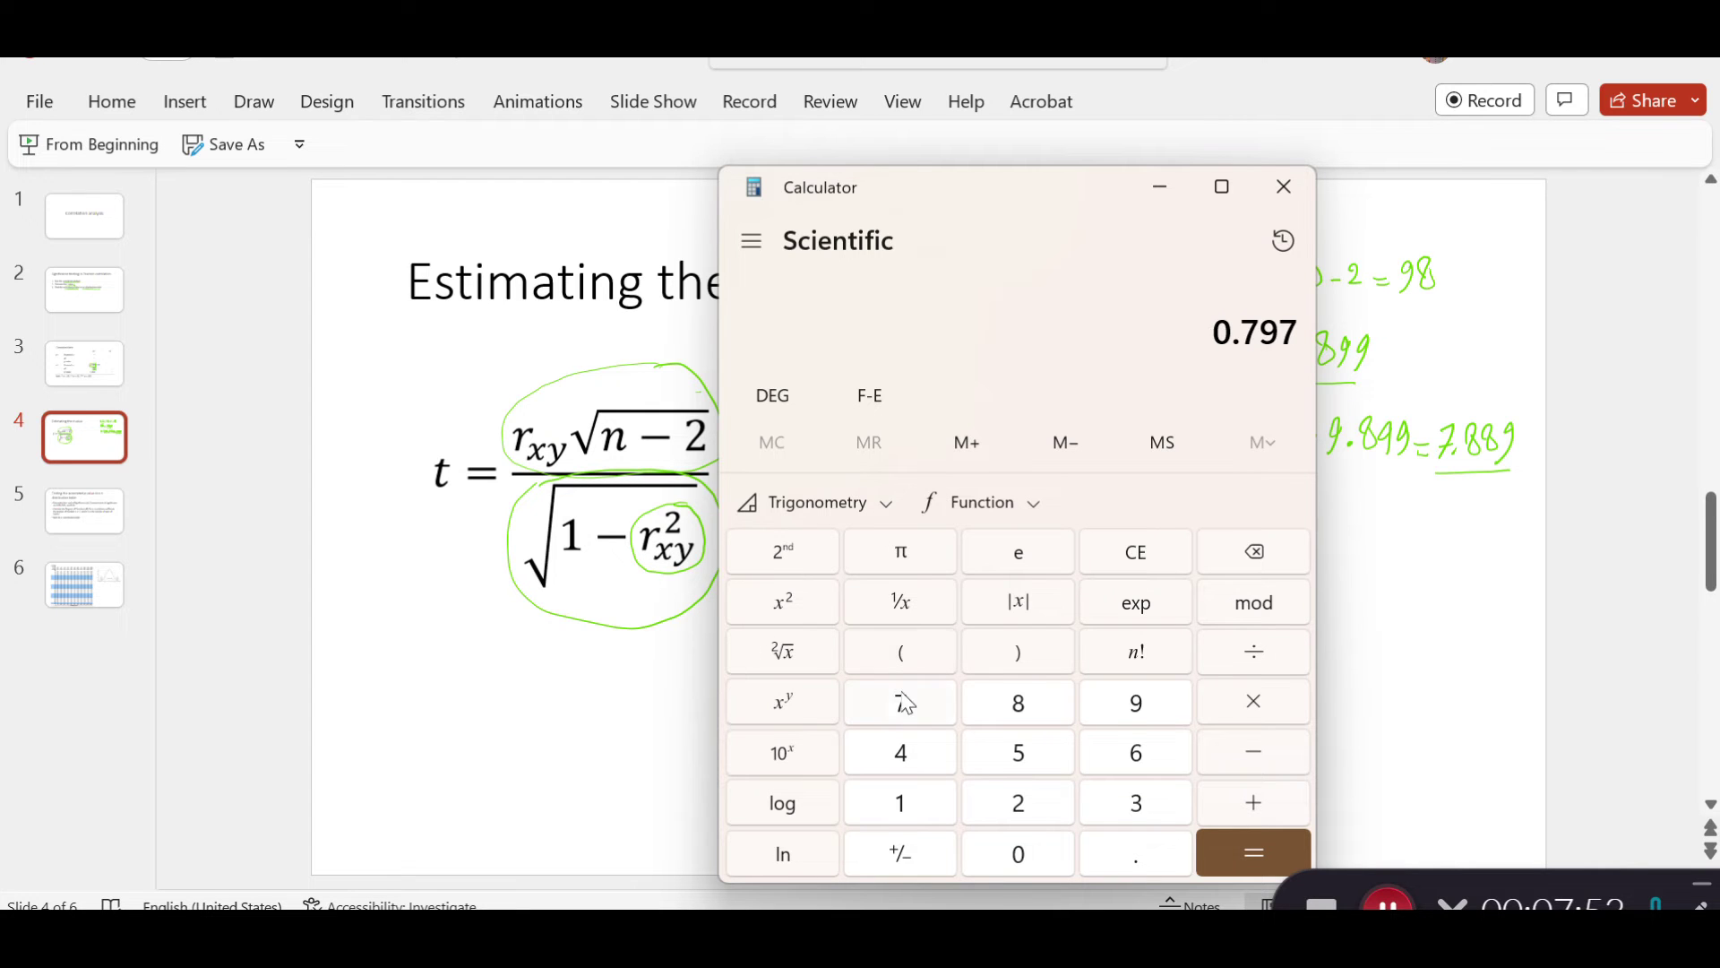
left_click(781, 609)
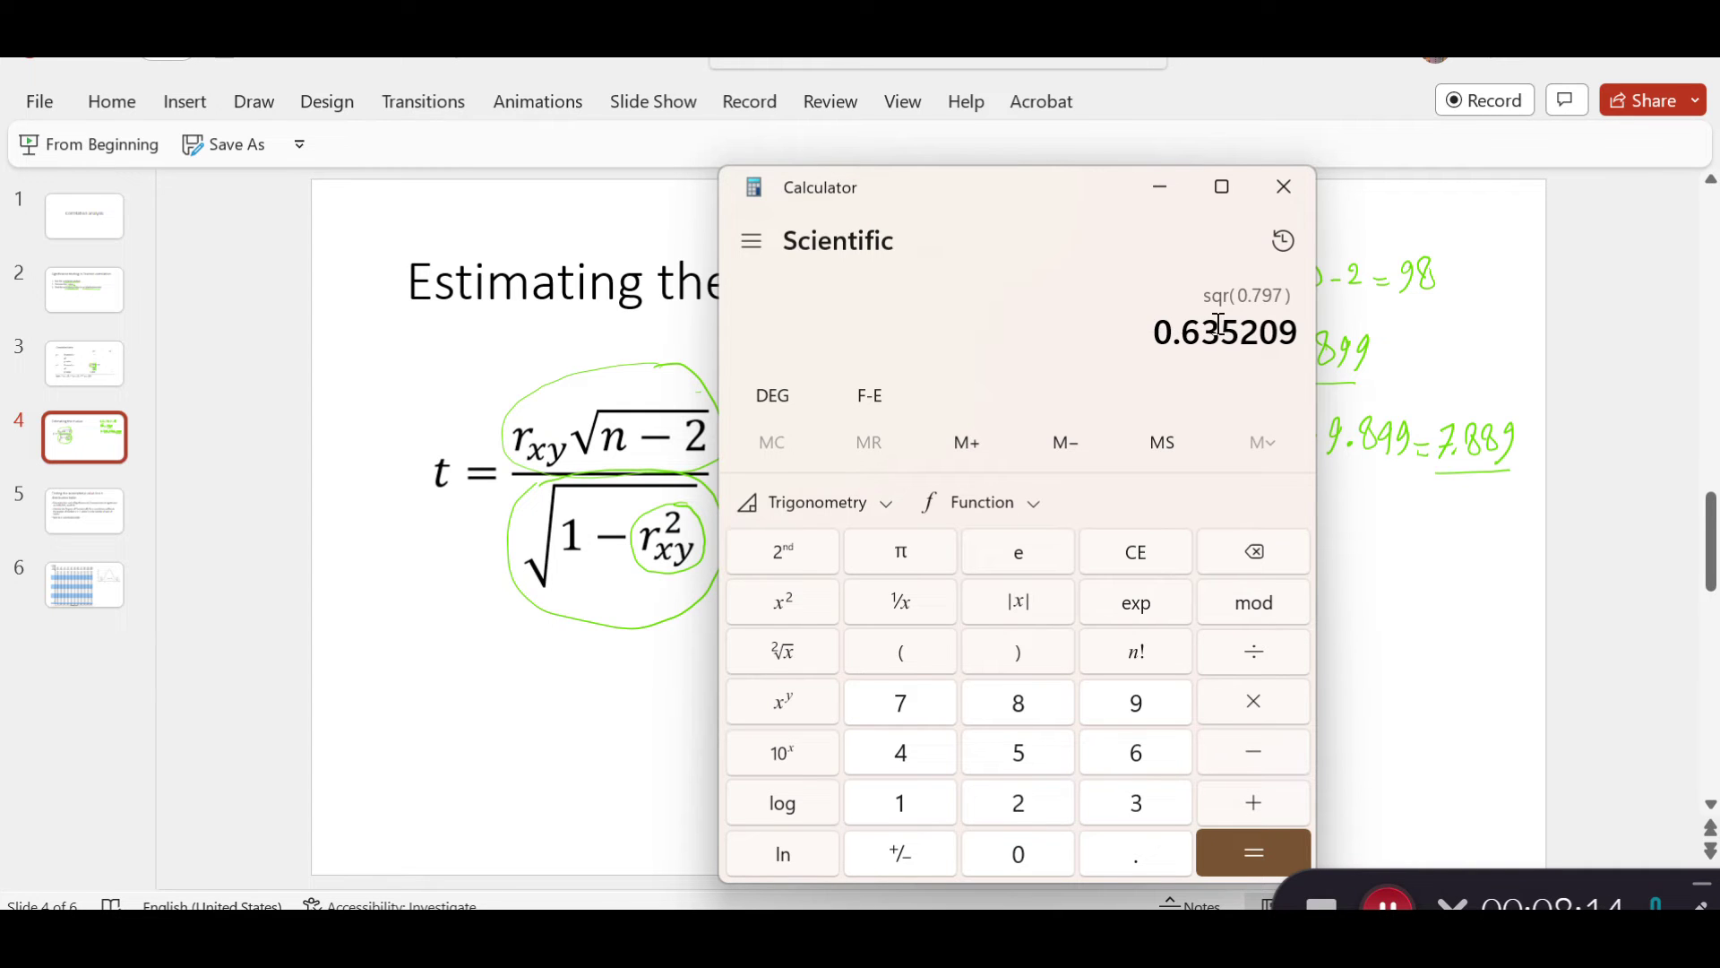
Write "r²xy = 0.635" in green ink below the product on slide 4, rechecking the Calculator result while writing.
left_click(1160, 188)
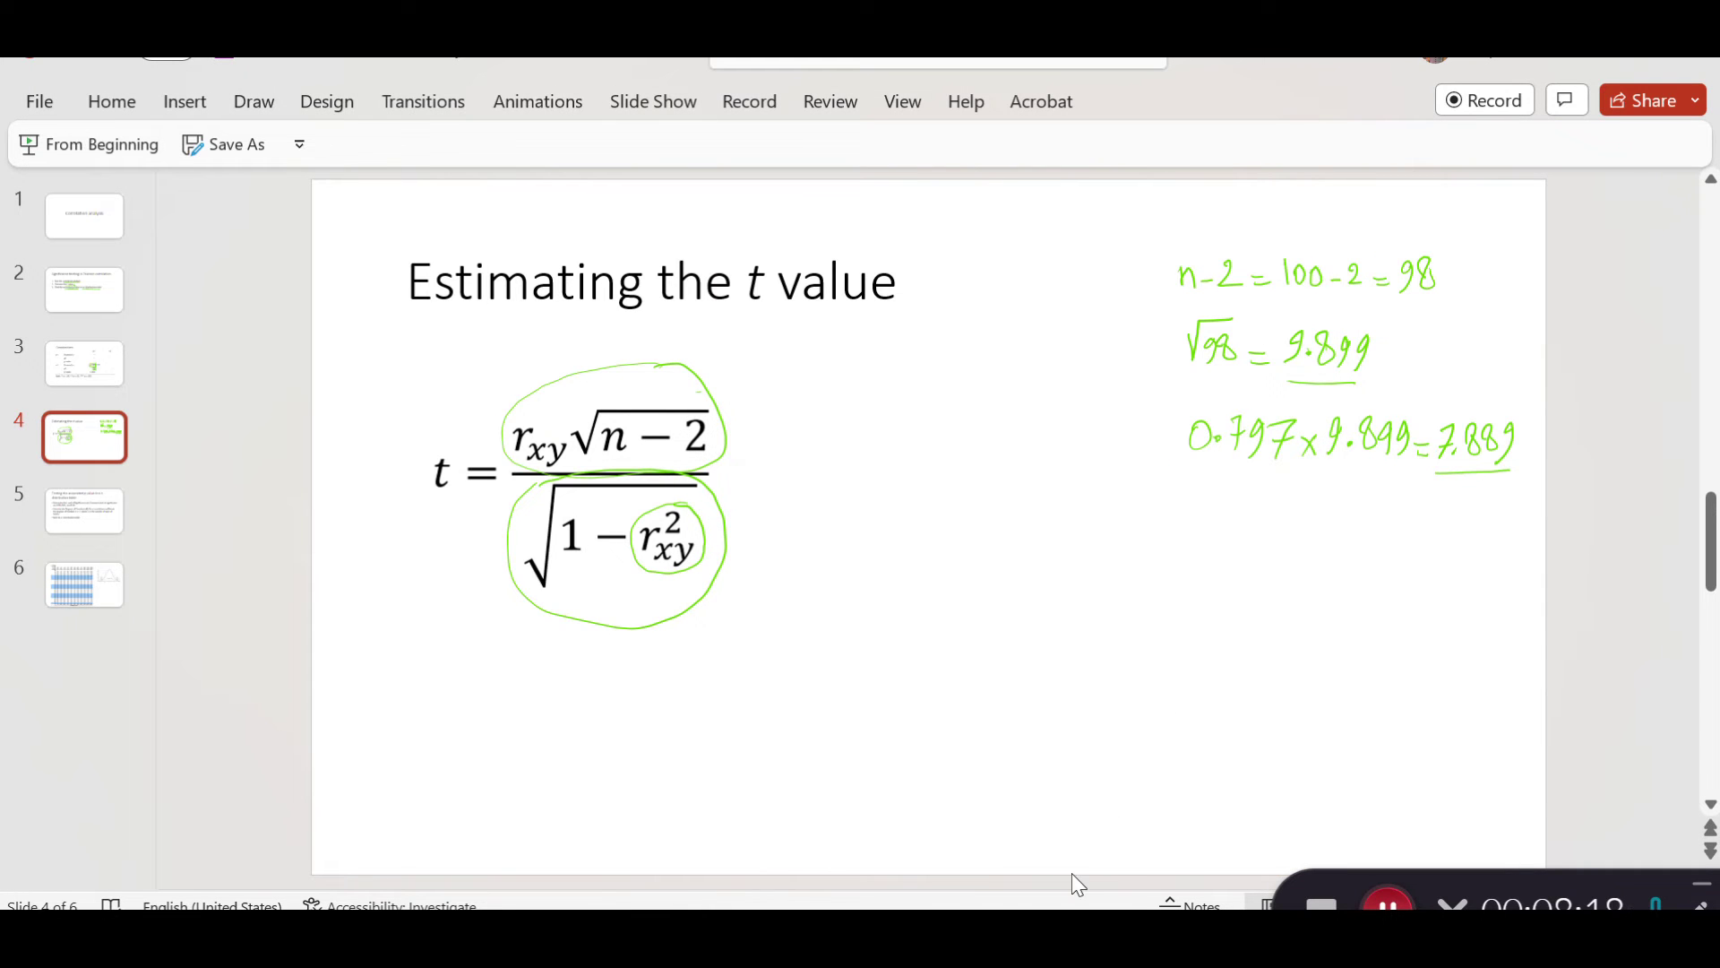
mouse_move(1209, 504)
left_mouse_down()
mouse_move(1226, 488)
mouse_move(1218, 552)
left_mouse_up()
left_click_drag(1253, 536, 1315, 523)
left_click(1306, 529)
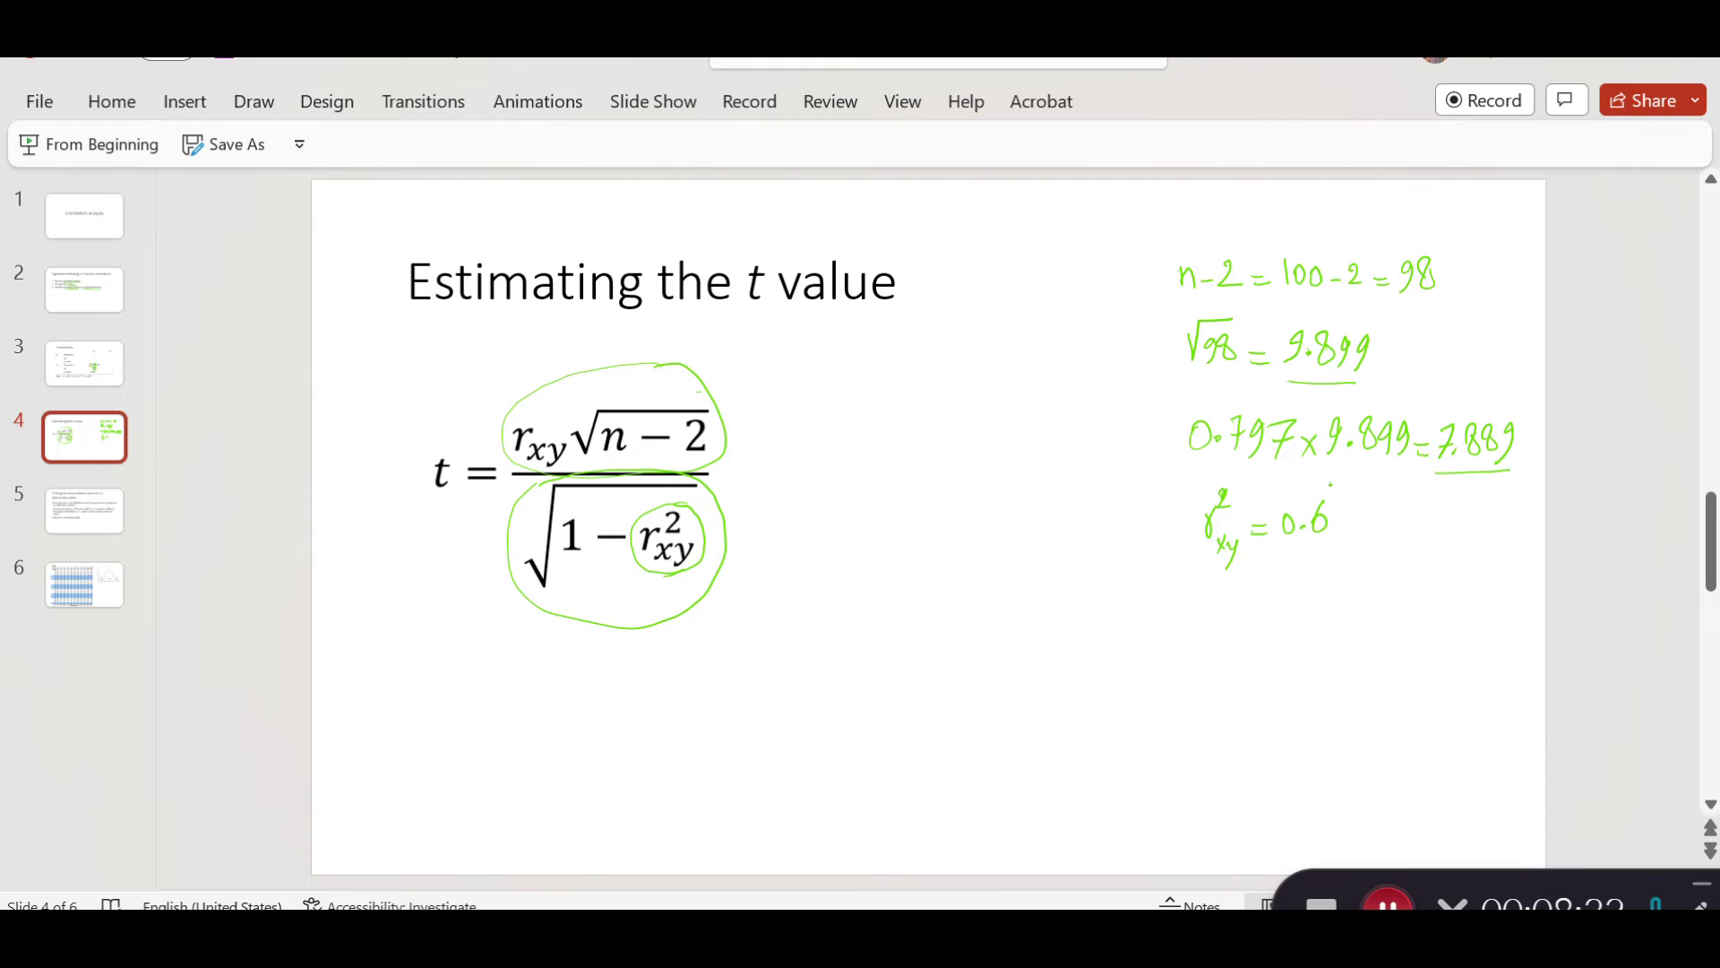
key("alt+Tab")
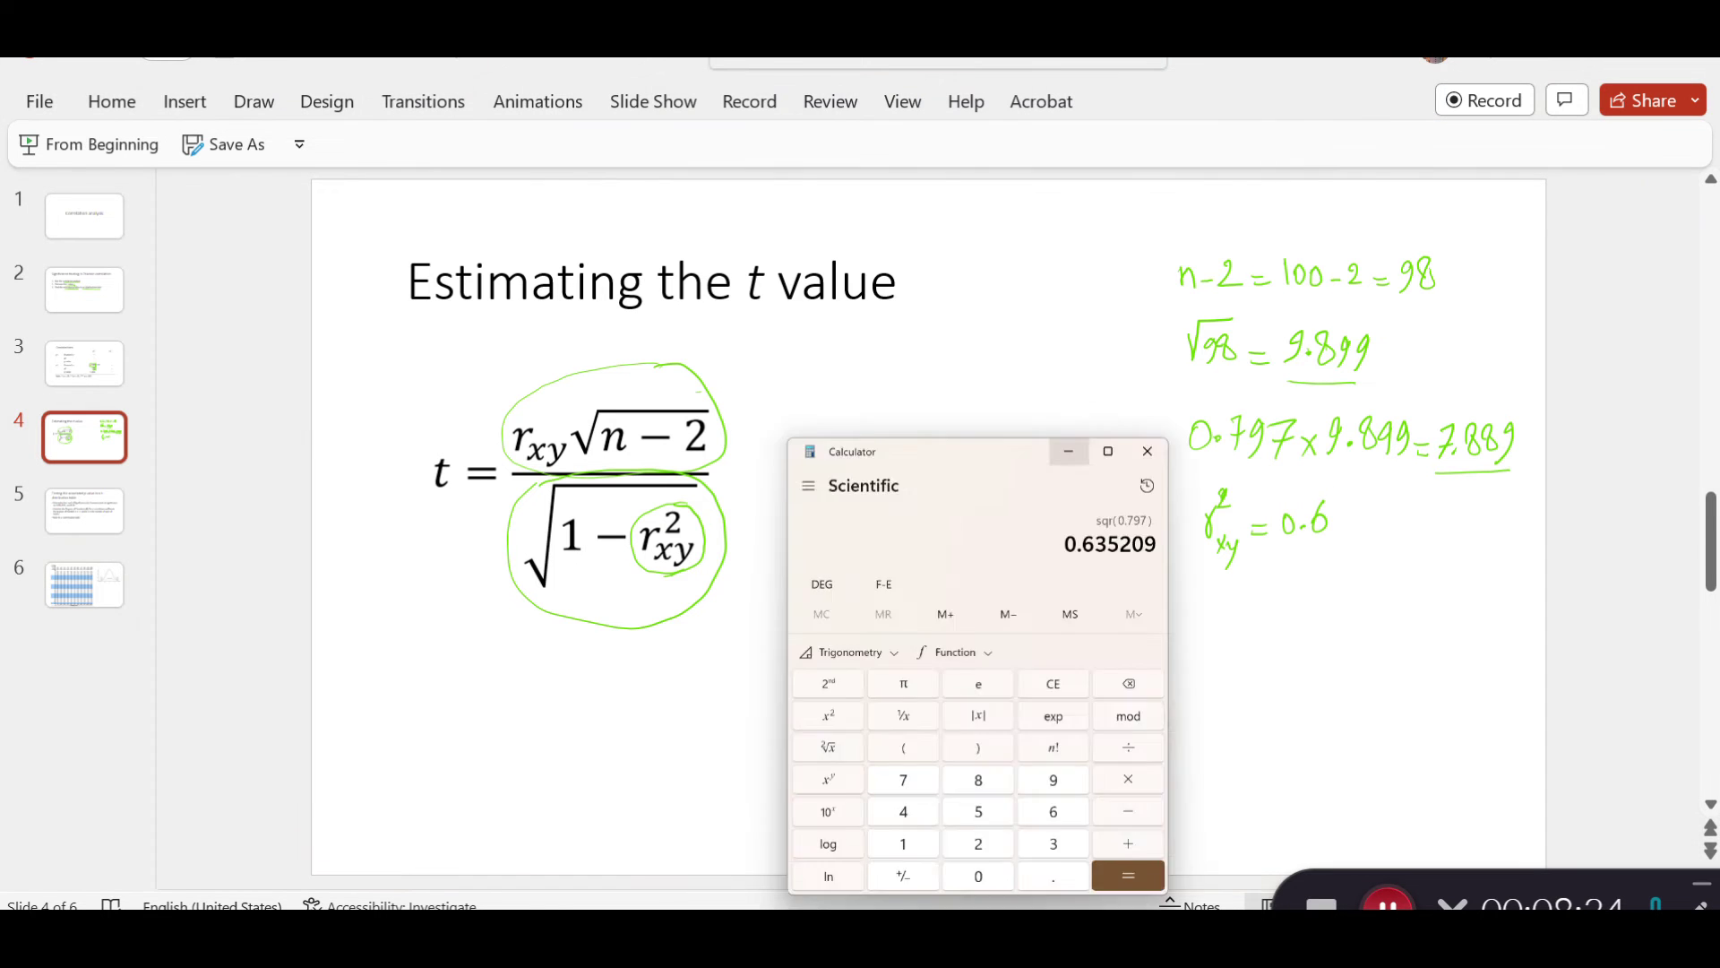
key("alt+Tab")
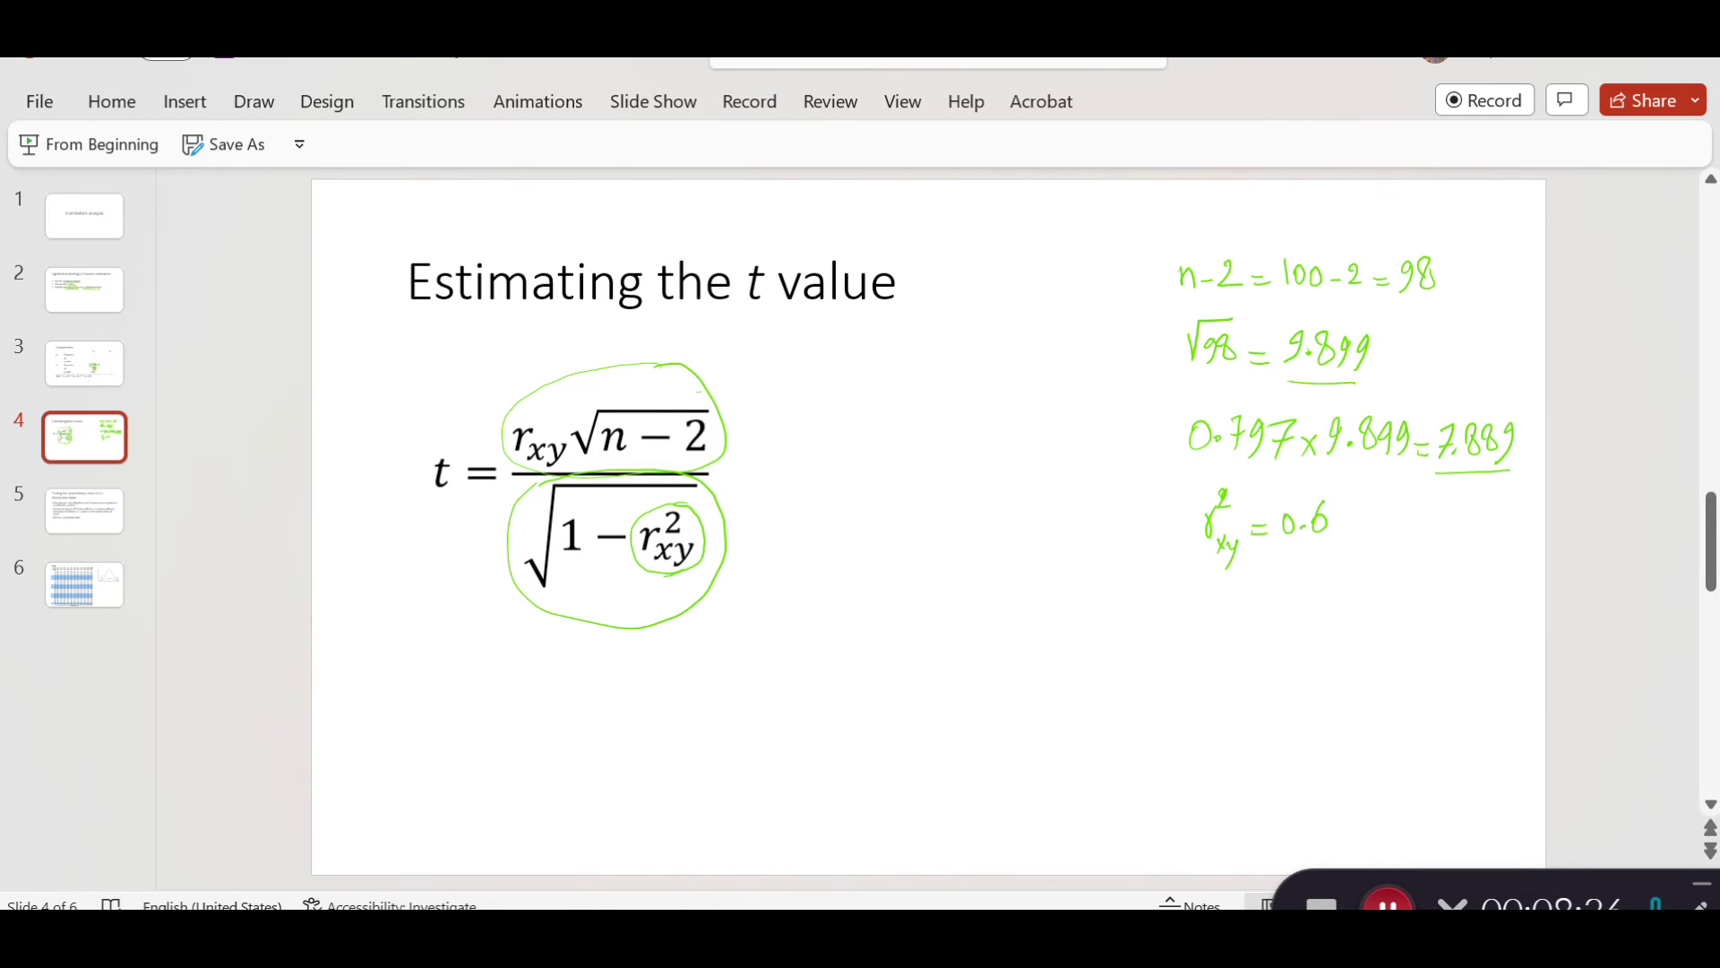
mouse_move(1329, 506)
left_mouse_down()
mouse_move(1327, 530)
mouse_move(1350, 532)
mouse_move(1375, 504)
left_mouse_up()
right_click(1338, 561)
Copy the squared value 0.635209 in Calculator and subtract it from 1.
left_click(928, 788)
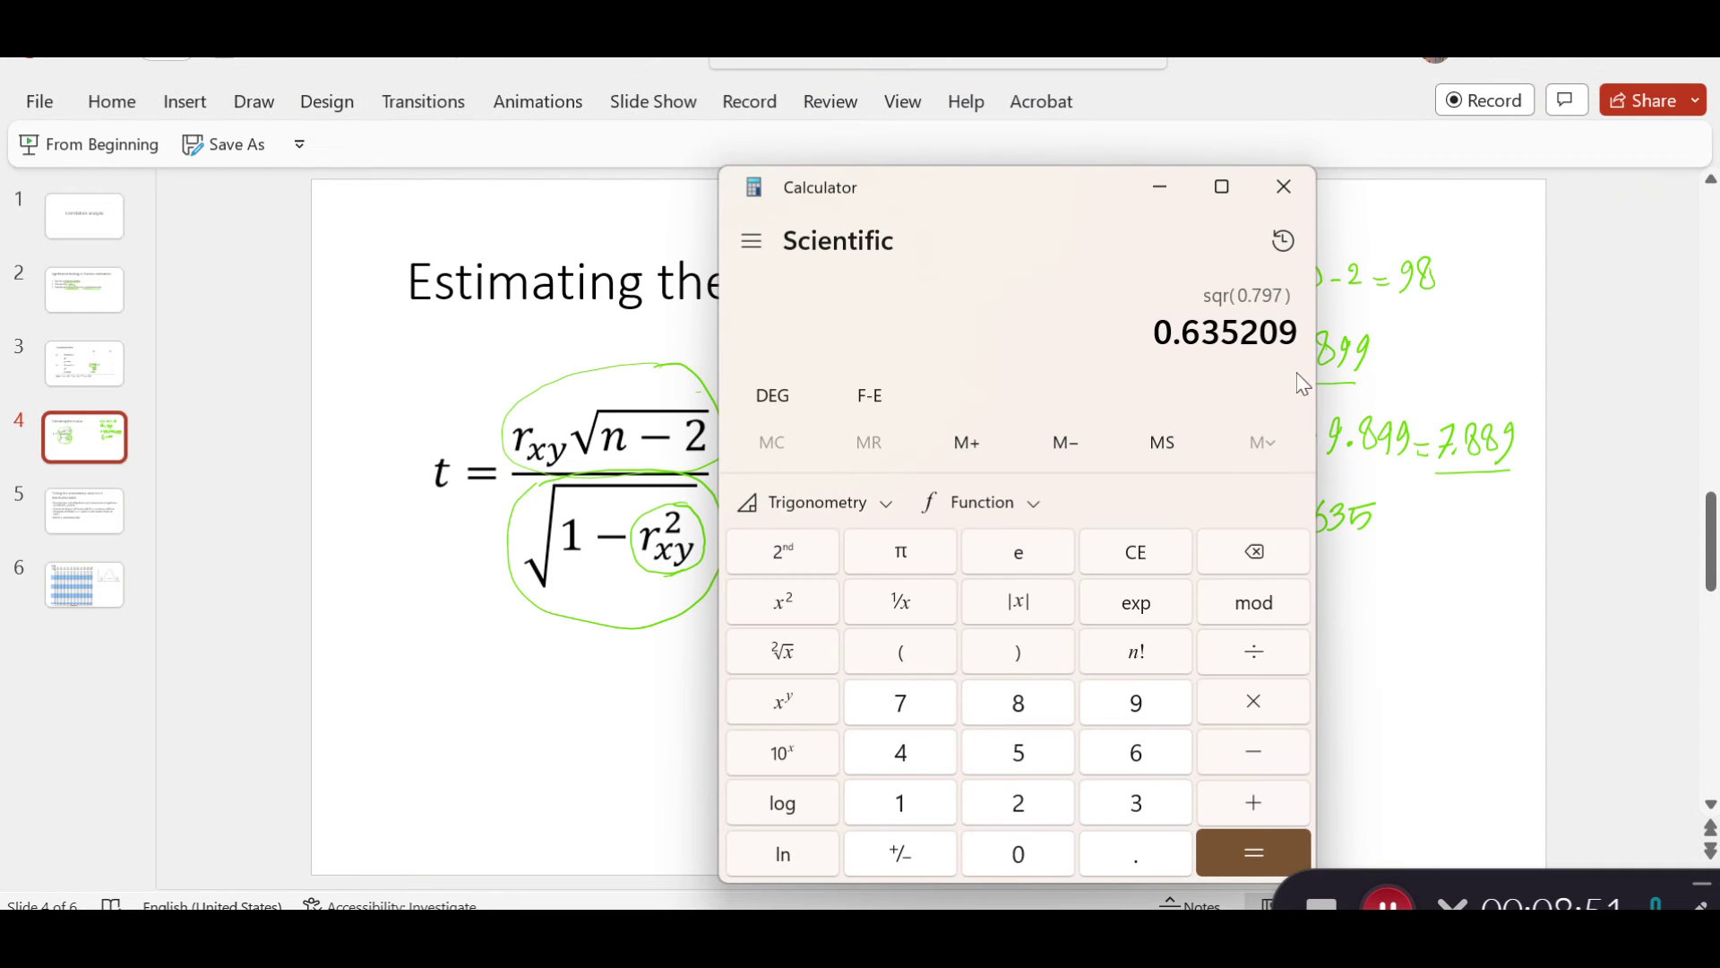
double_click(1224, 345)
left_click_drag(1190, 336, 1309, 334)
left_click(1163, 334)
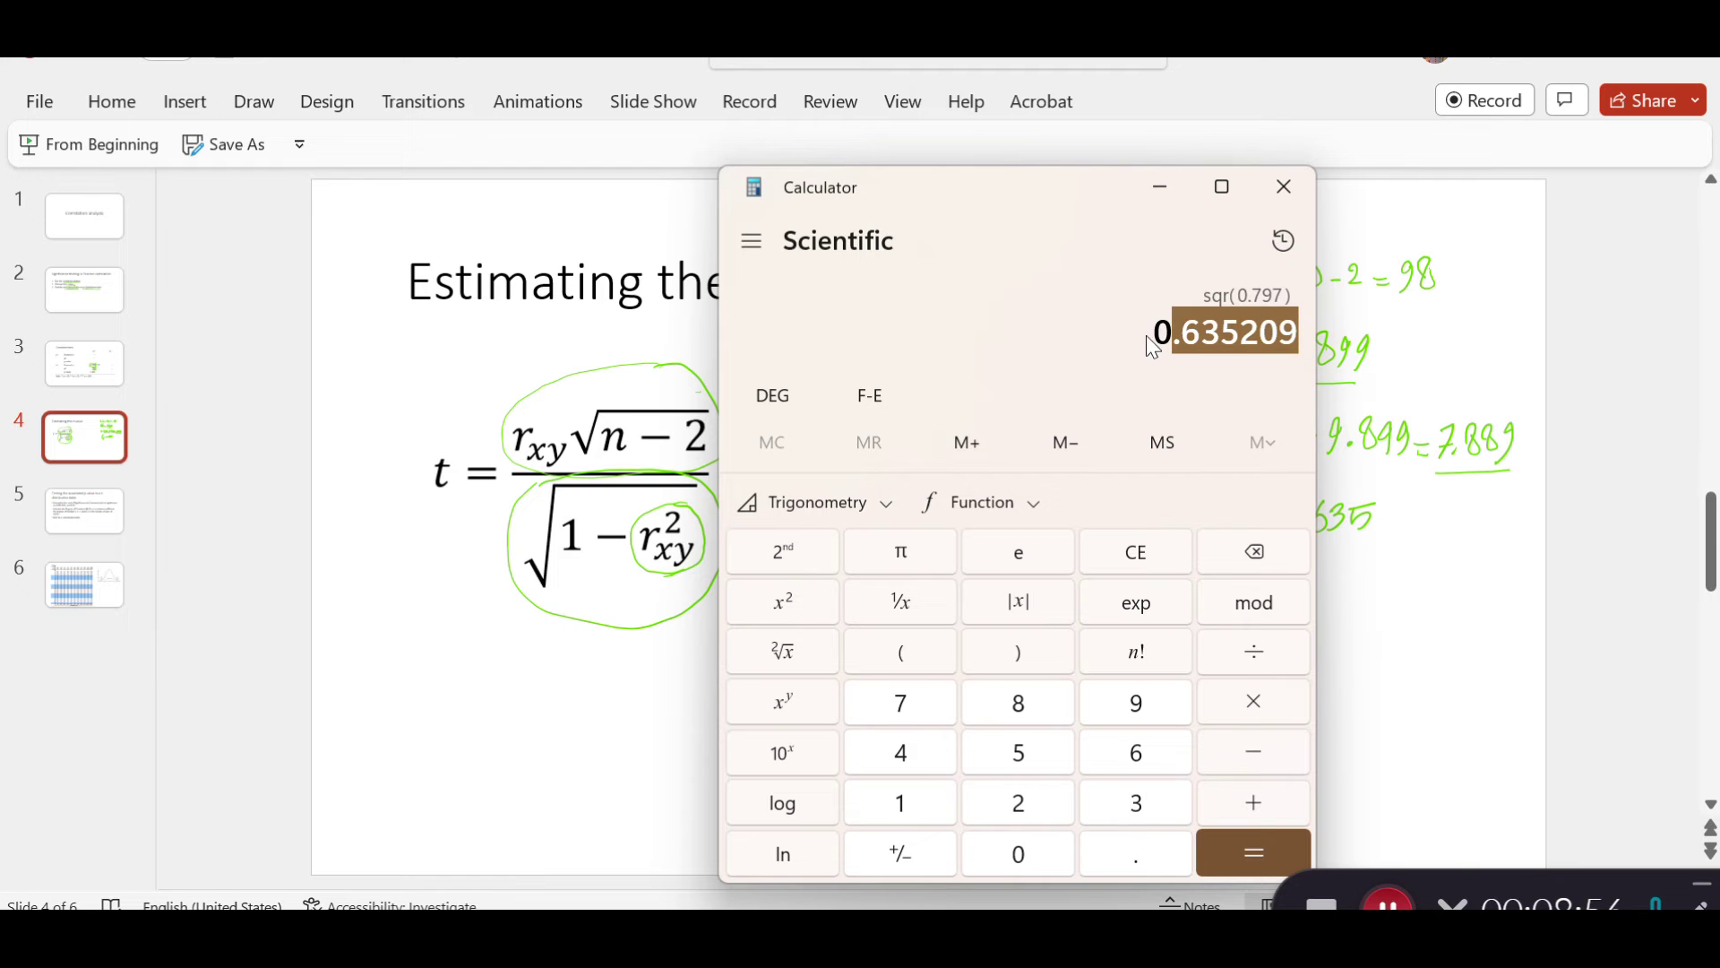
left_click_drag(1152, 328, 1296, 347)
key("ctrl+c")
left_click(1142, 551)
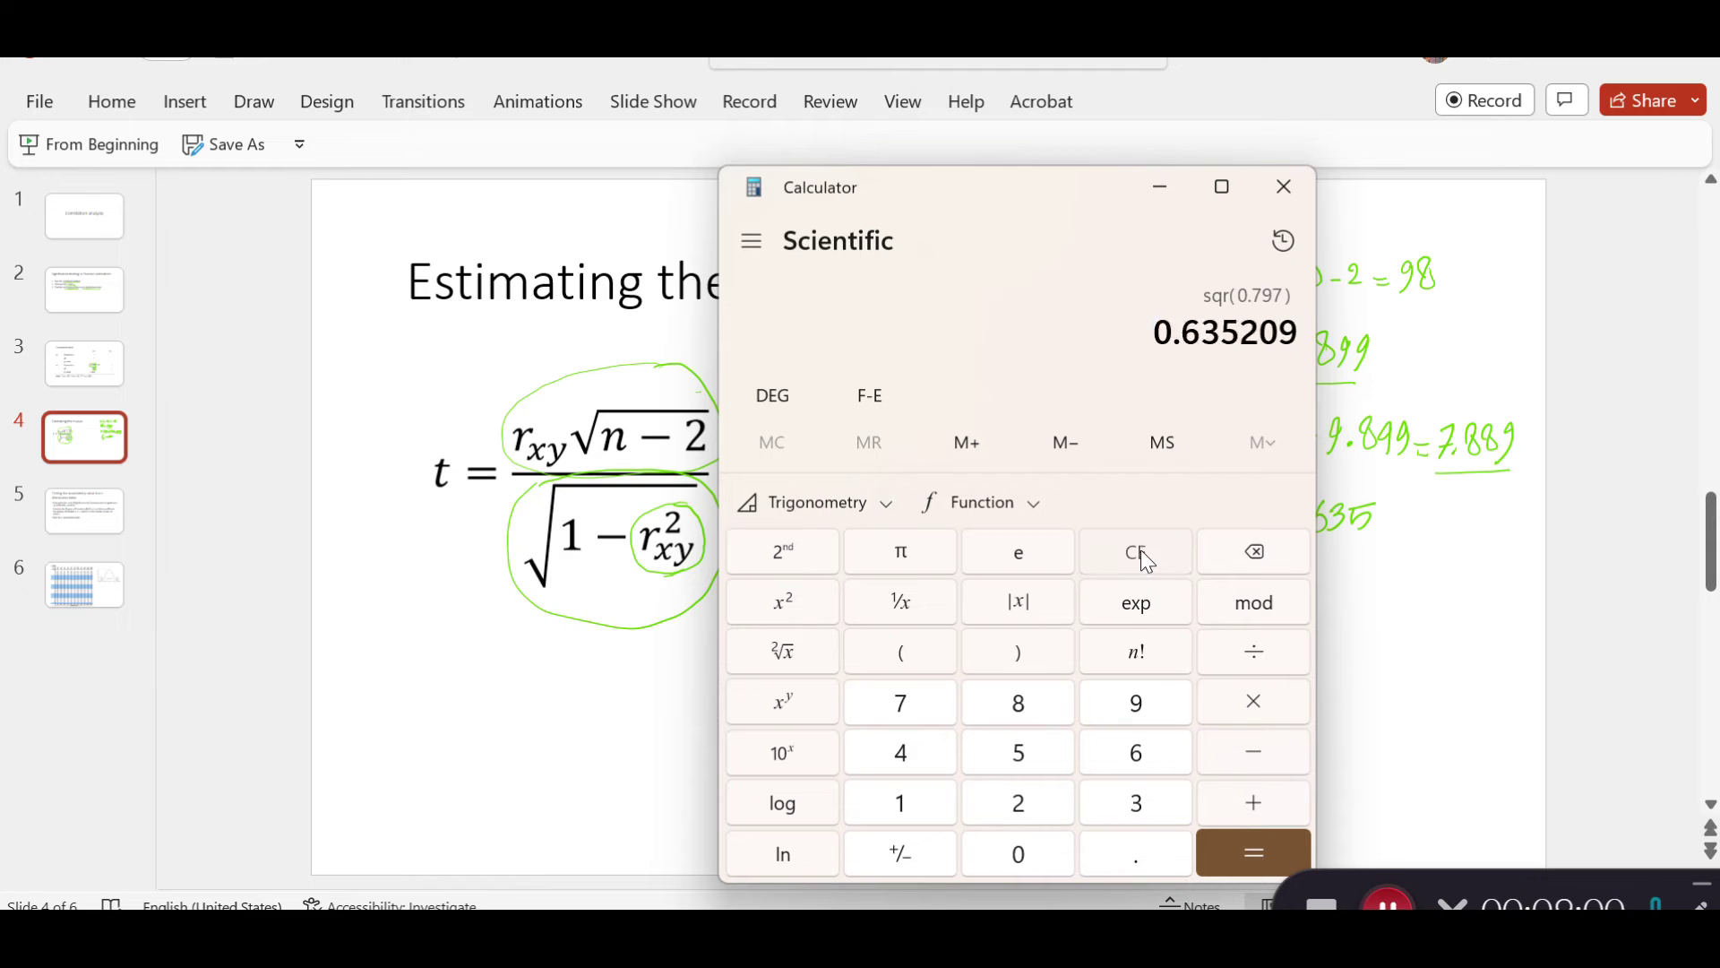
left_click(926, 800)
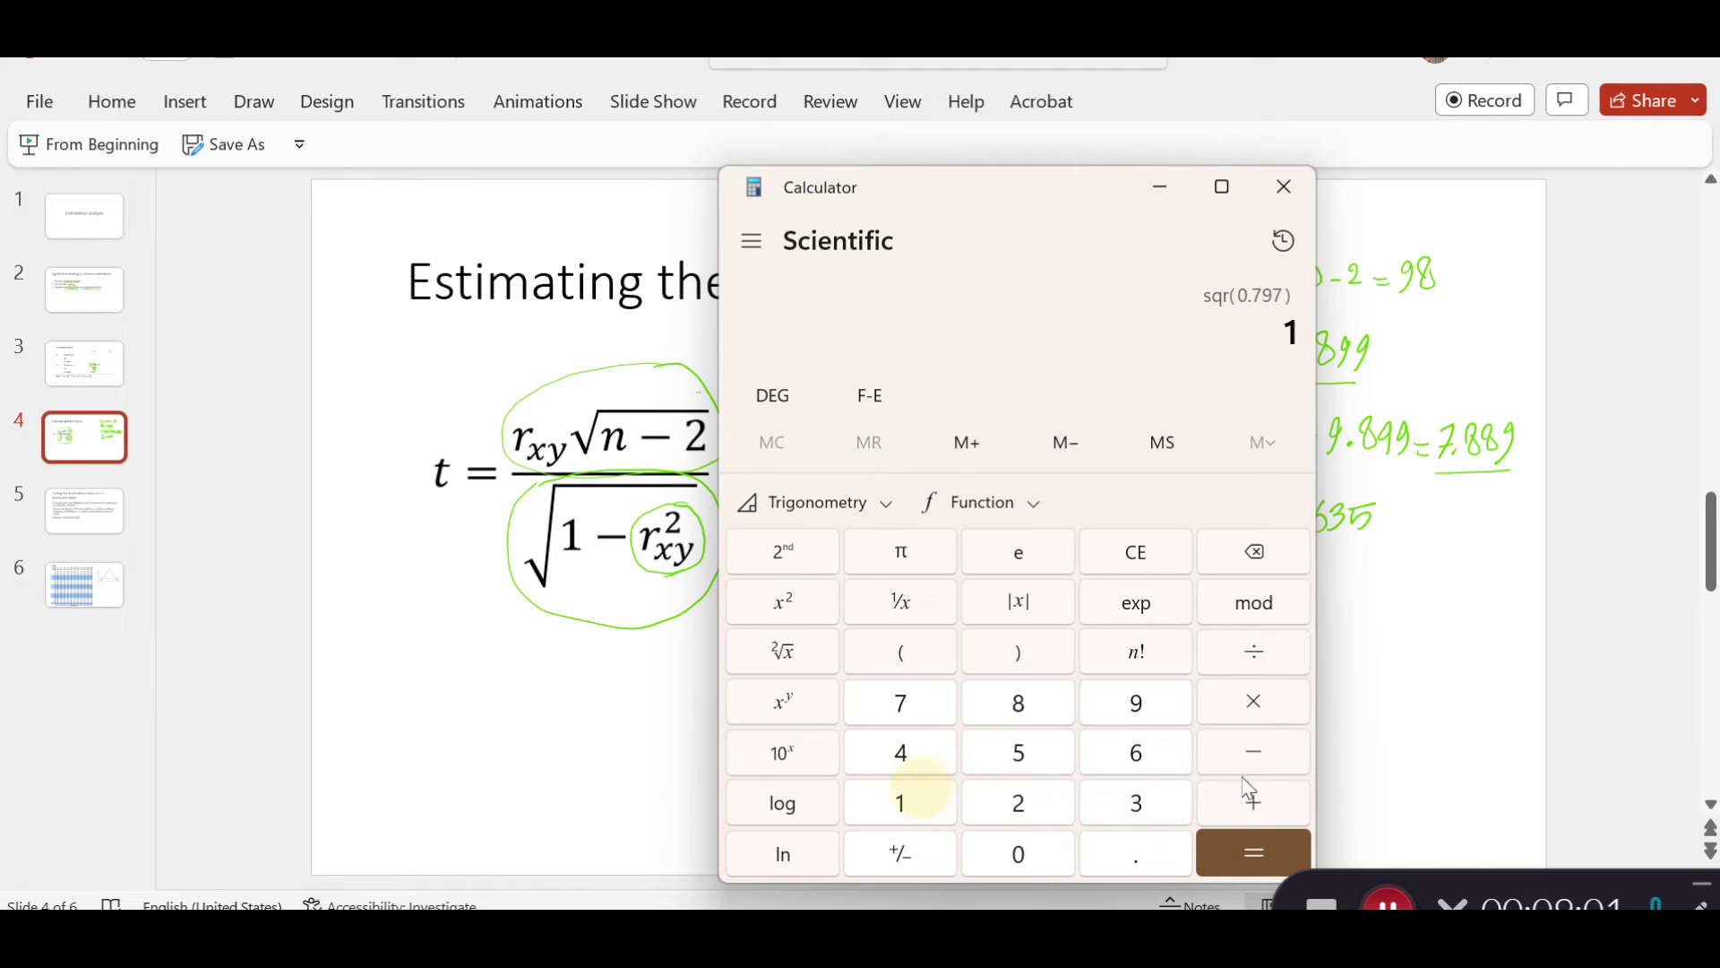
left_click(1277, 754)
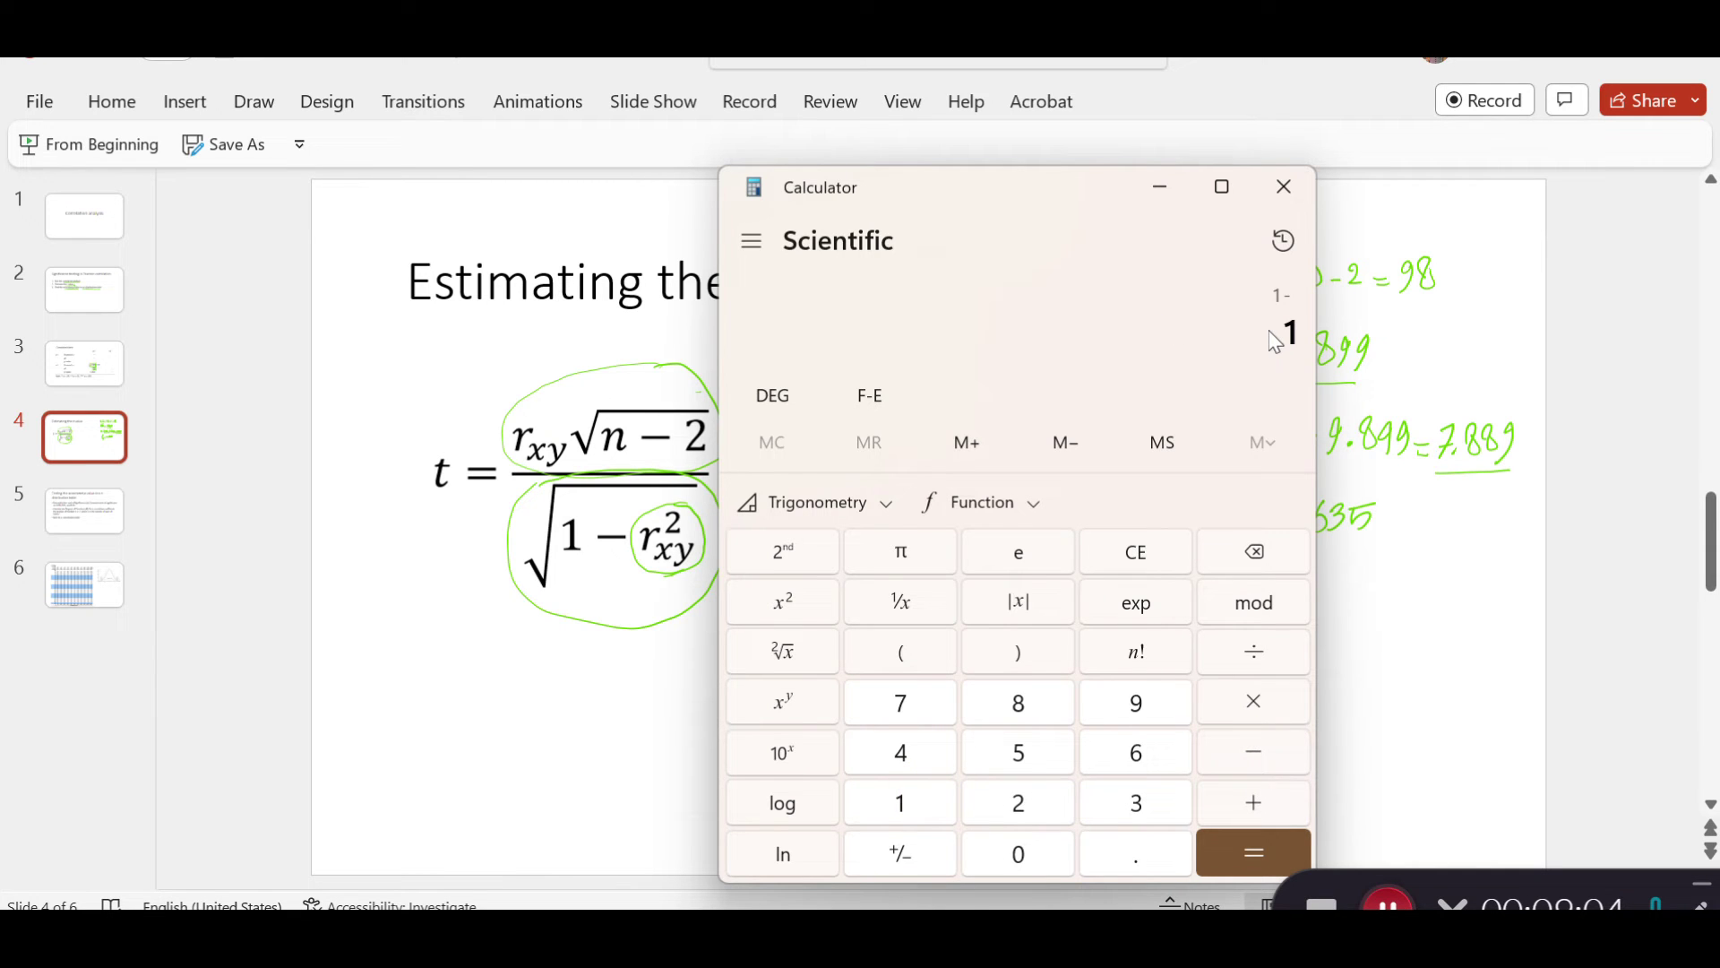
key("ctrl+v")
left_click_drag(1063, 201, 1011, 158)
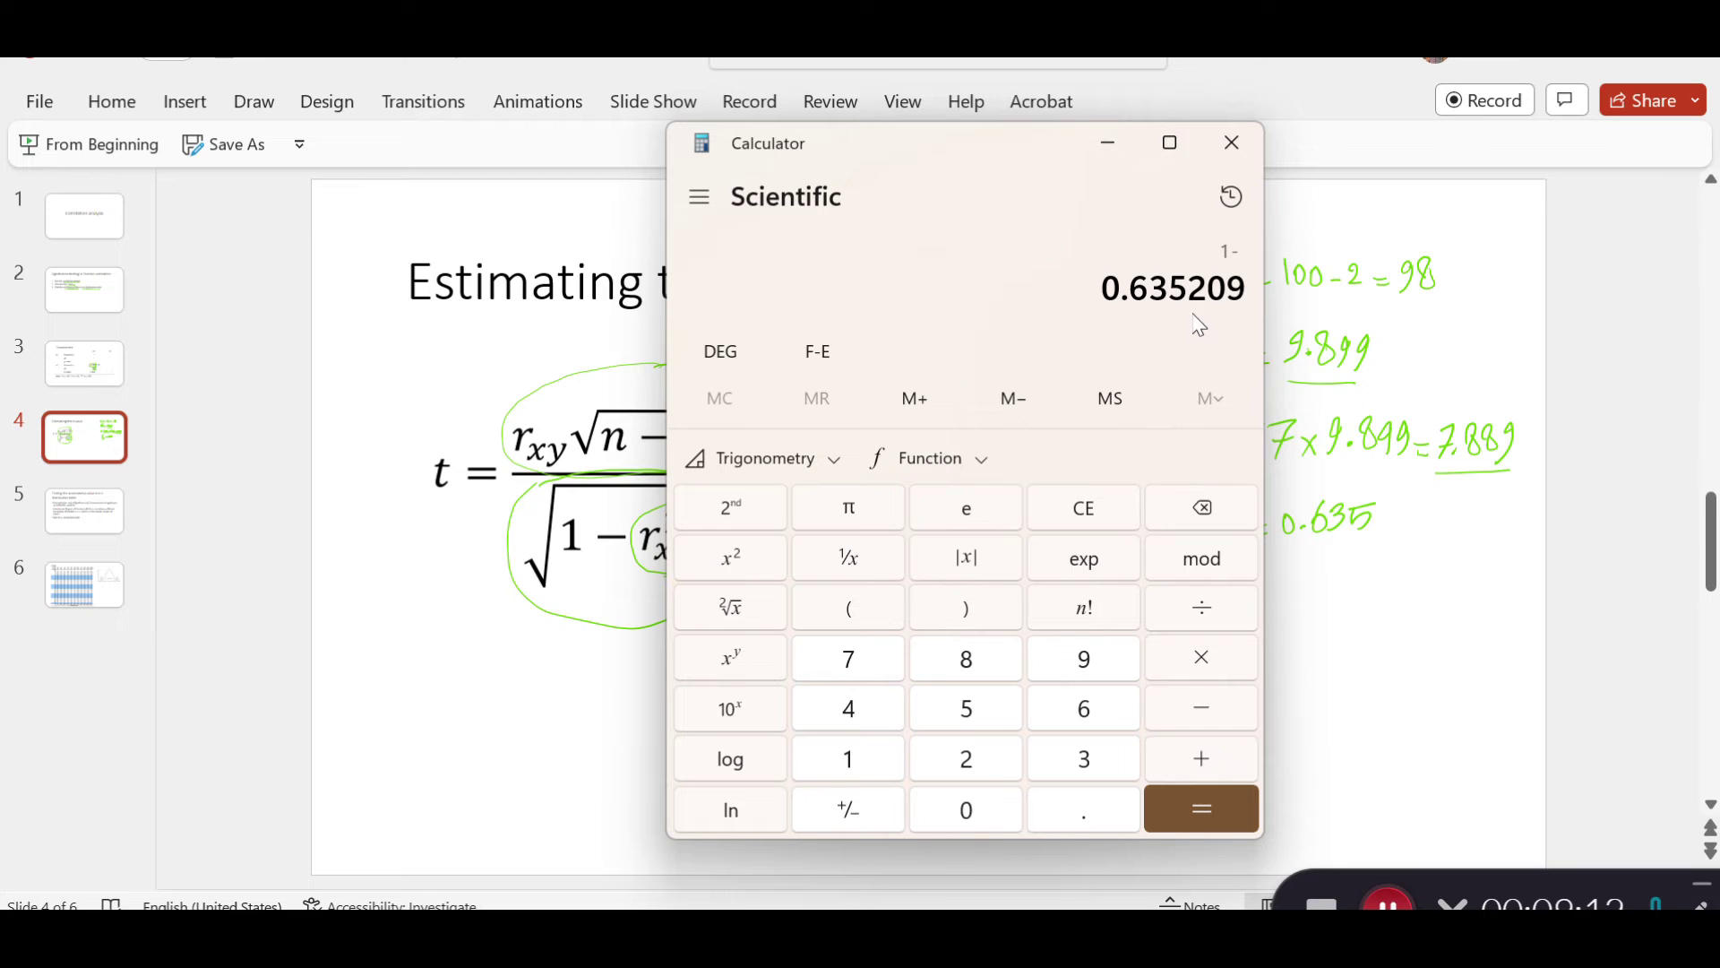
left_click(1179, 798)
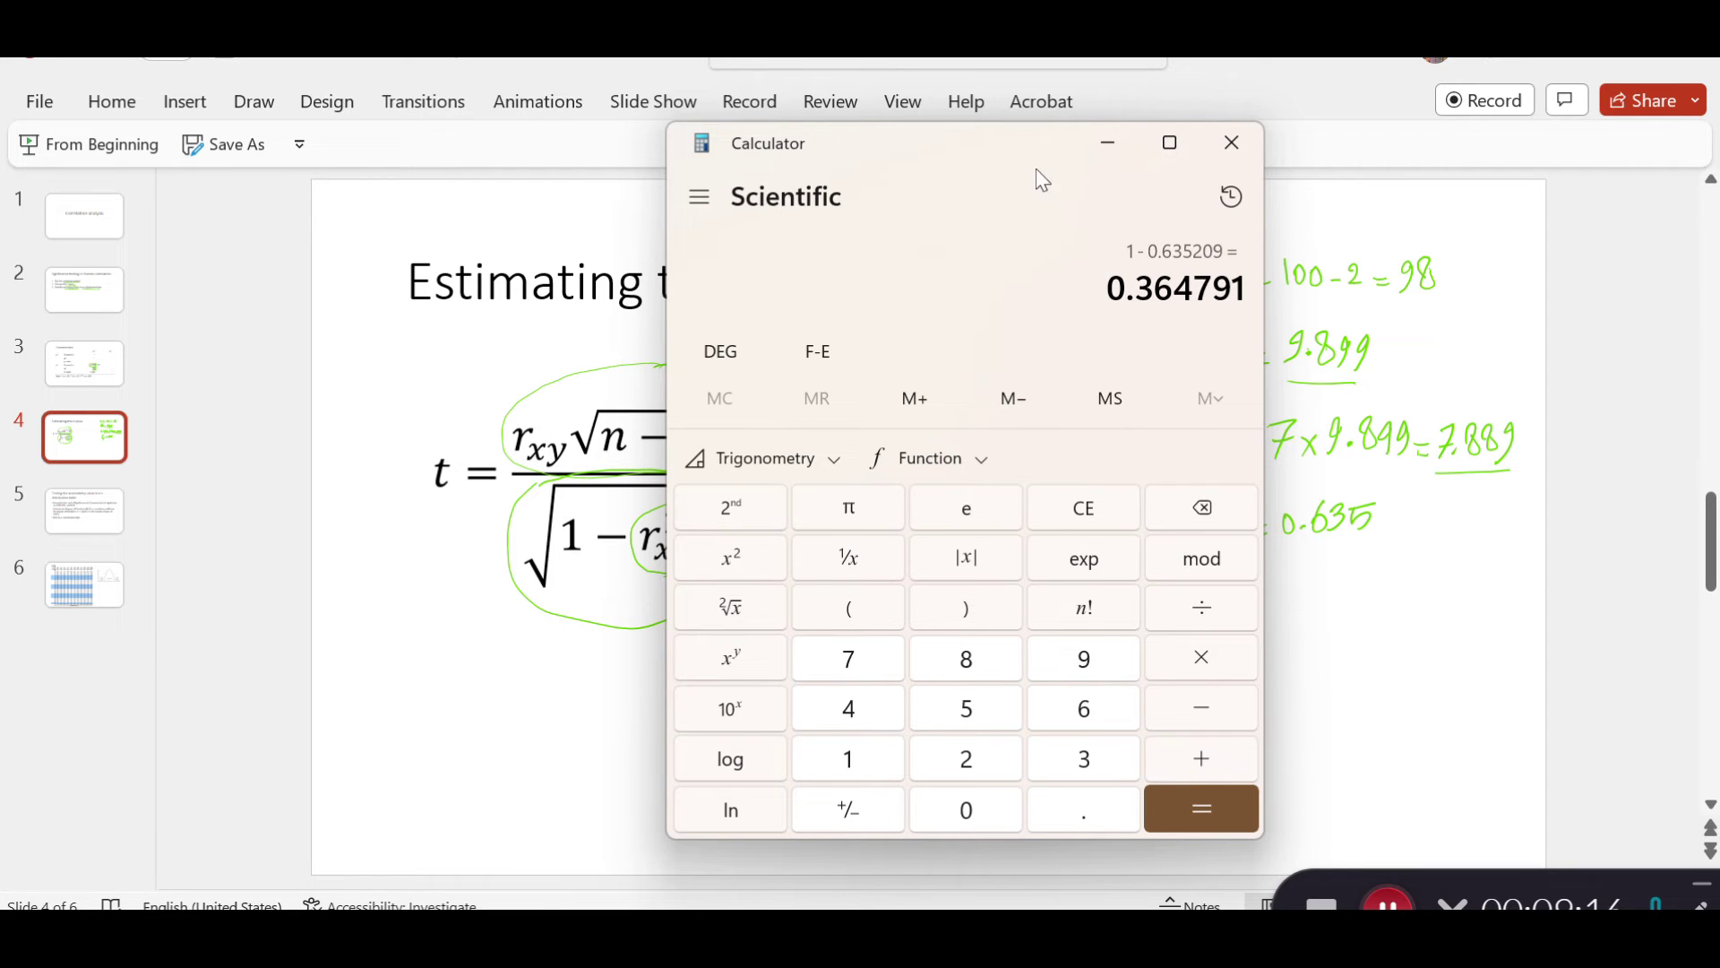
Take the square root of the difference in Calculator, keeping the formula's denominator on the slide in view.
left_click_drag(1027, 159, 1181, 222)
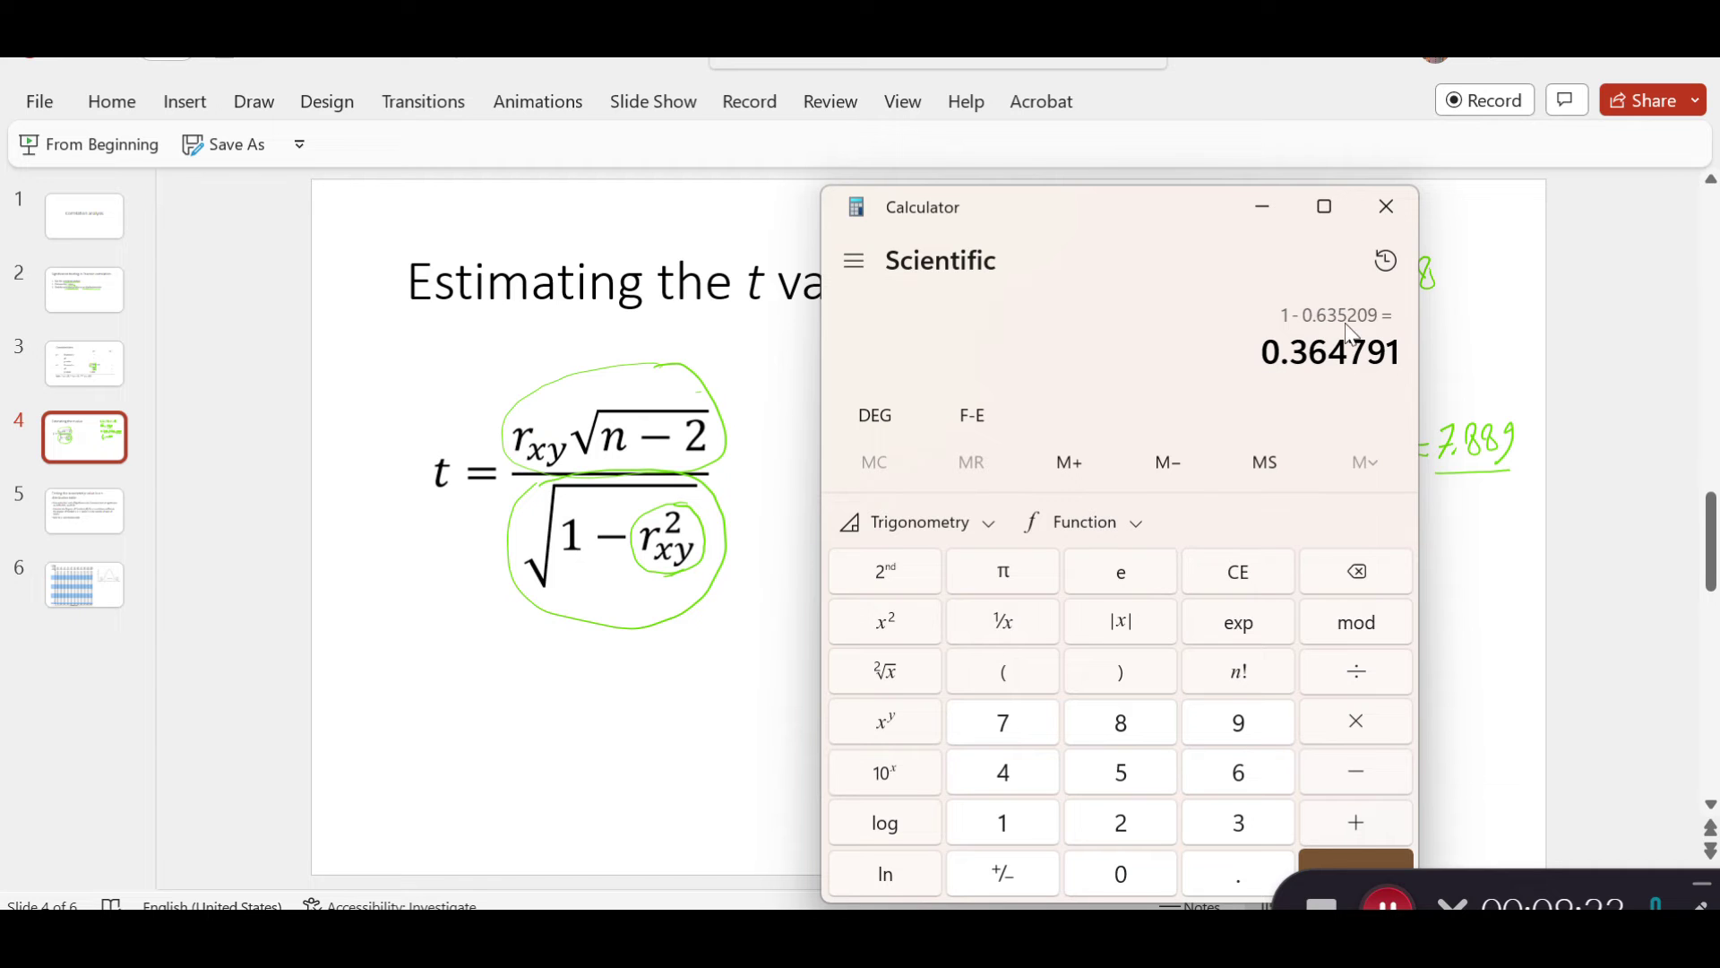
left_click_drag(1088, 217, 1035, 154)
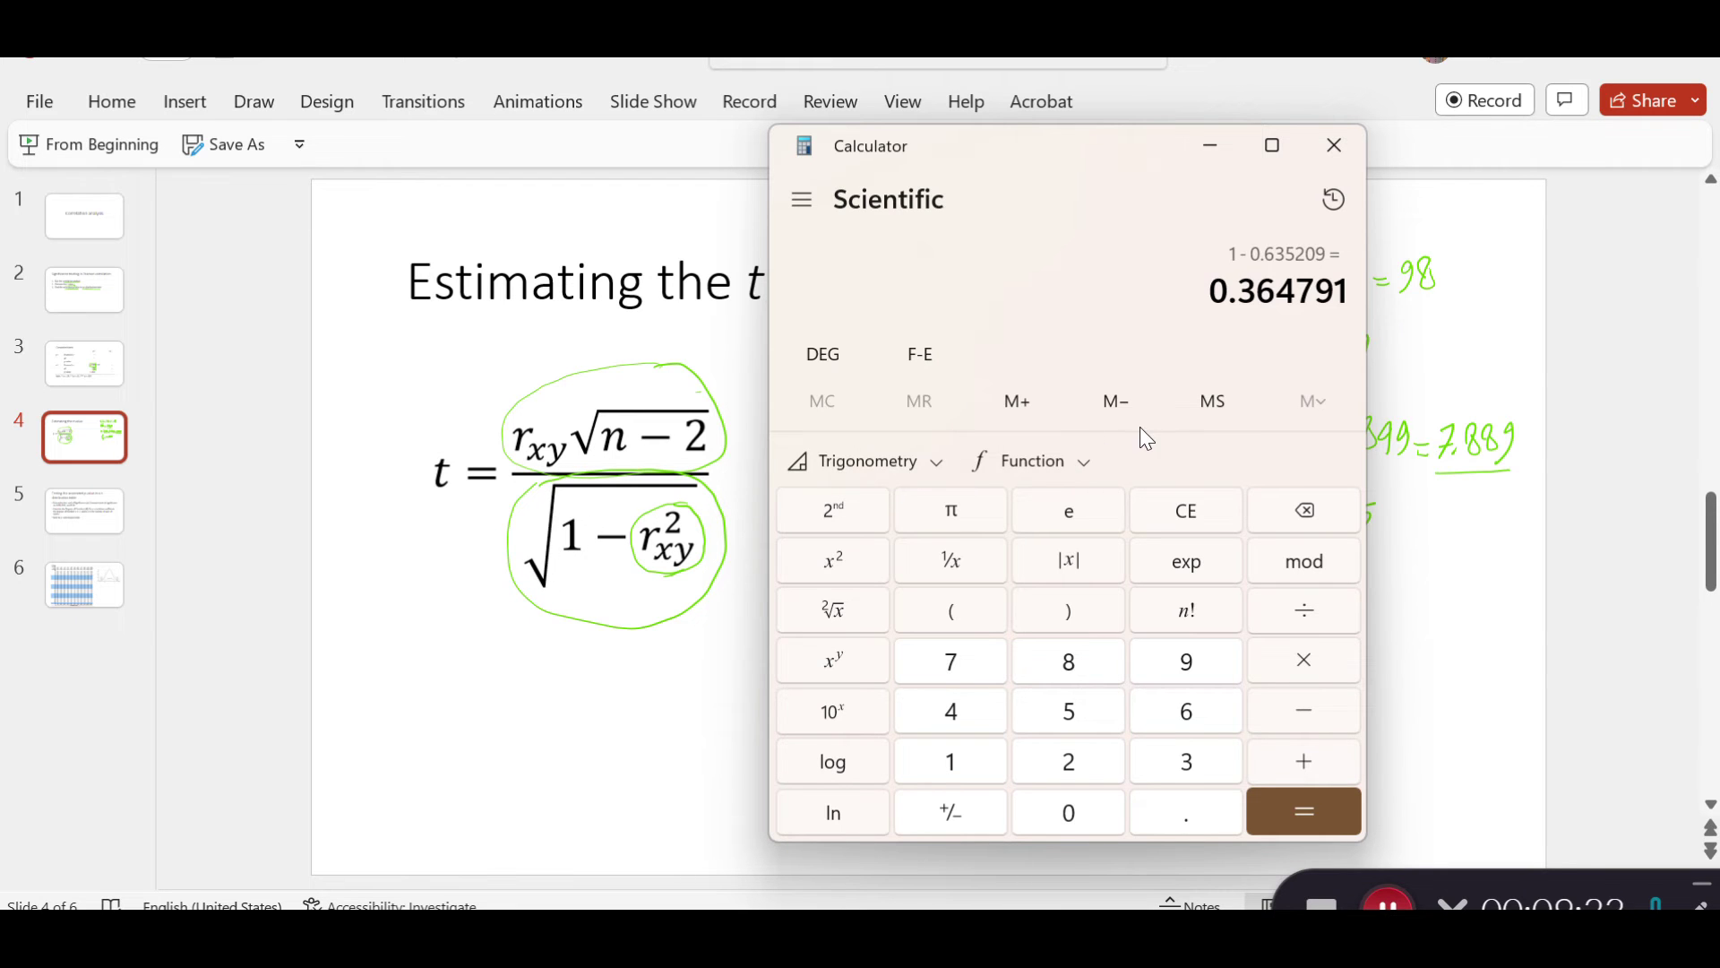
left_click(843, 615)
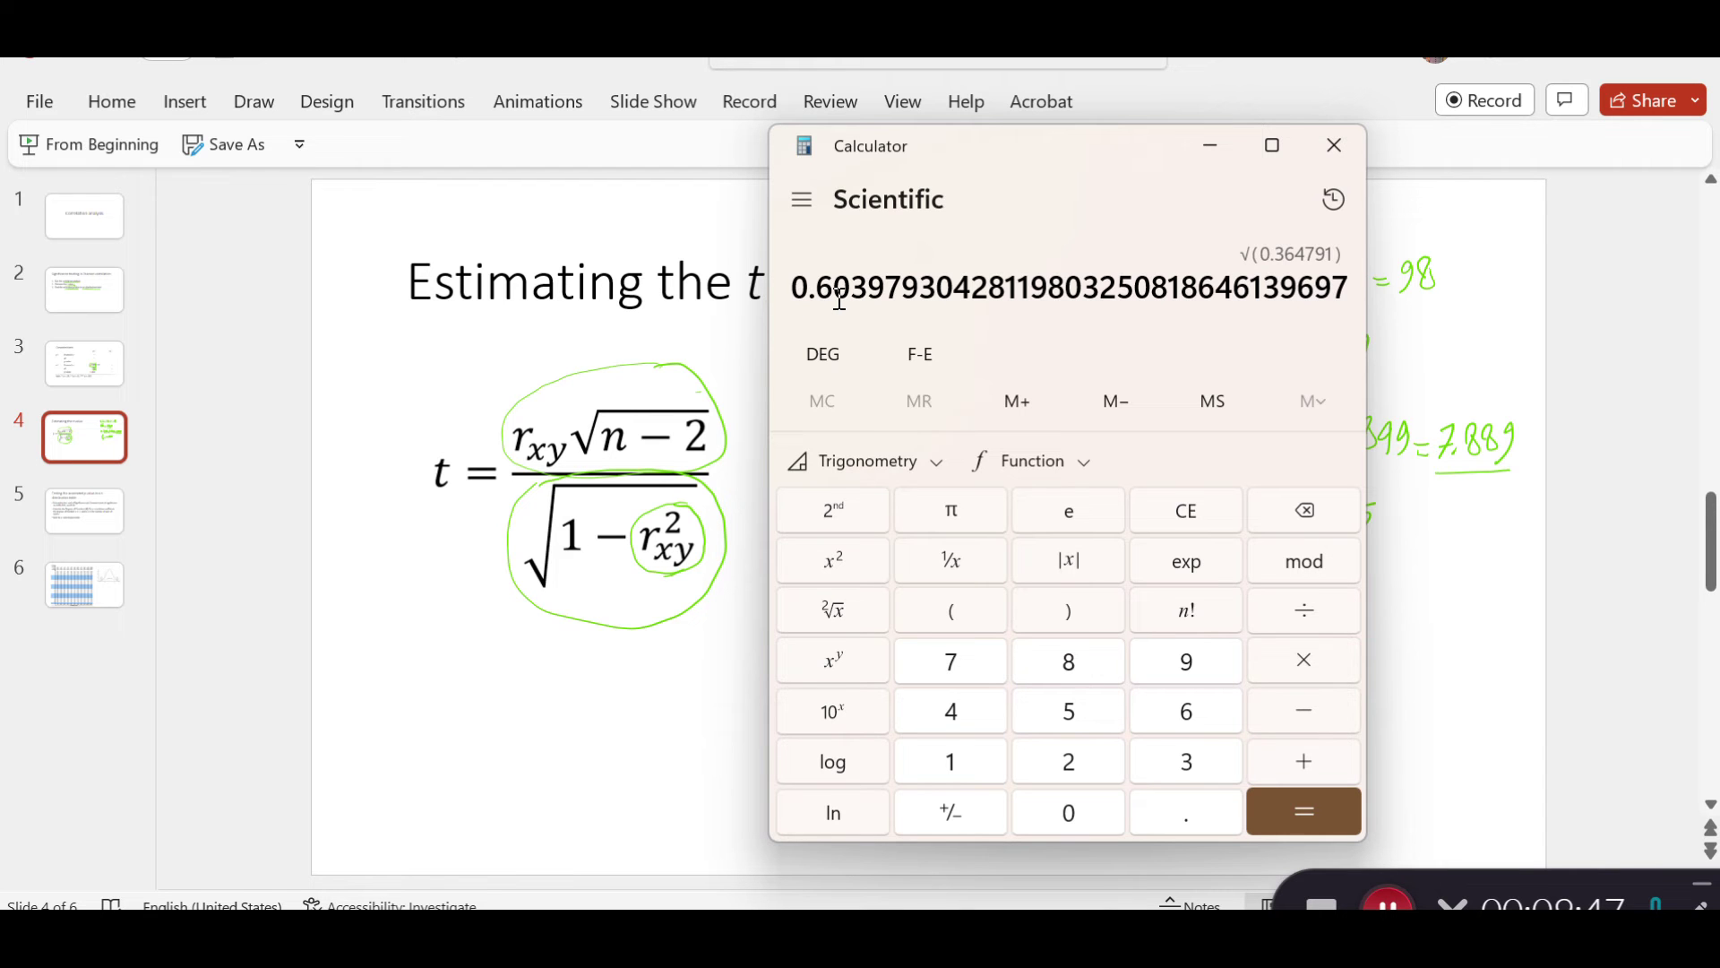
Write "√(1−r²xy) = 0.3" in green ink below the r²xy line on slide 4, and check the square root in Calculator.
left_click(1212, 146)
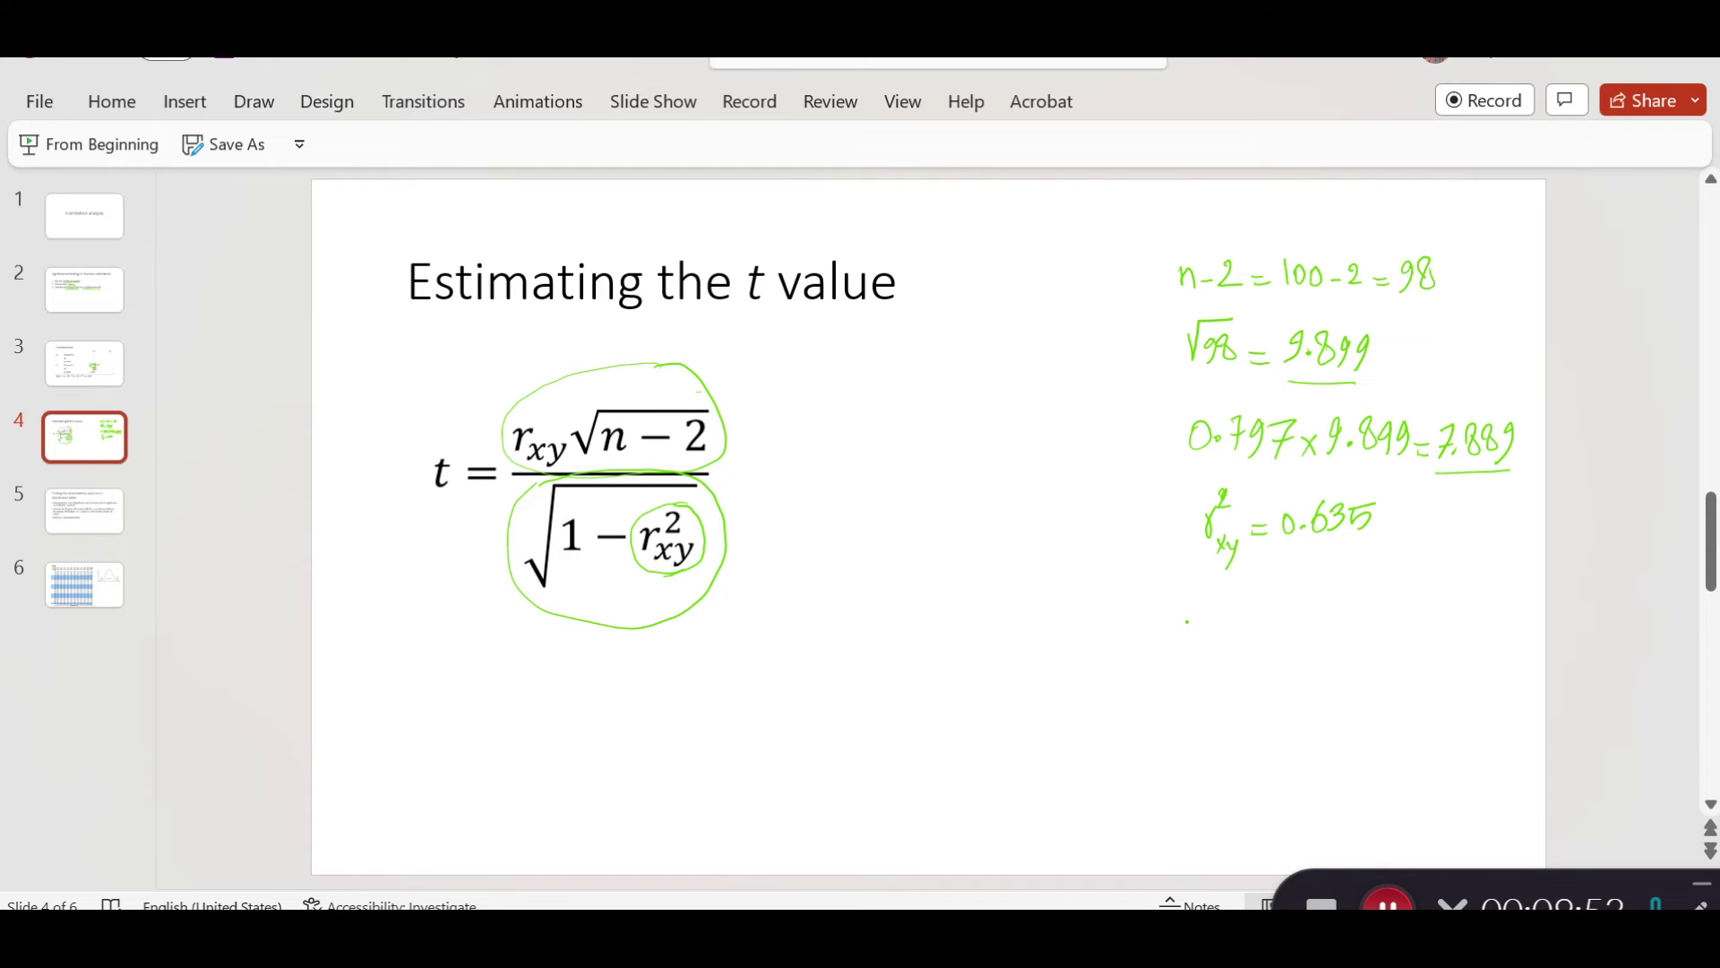
mouse_move(1188, 627)
left_mouse_down()
mouse_move(1267, 588)
mouse_move(1221, 630)
mouse_move(1244, 607)
mouse_move(1253, 676)
mouse_move(1310, 619)
mouse_move(1354, 631)
left_mouse_up()
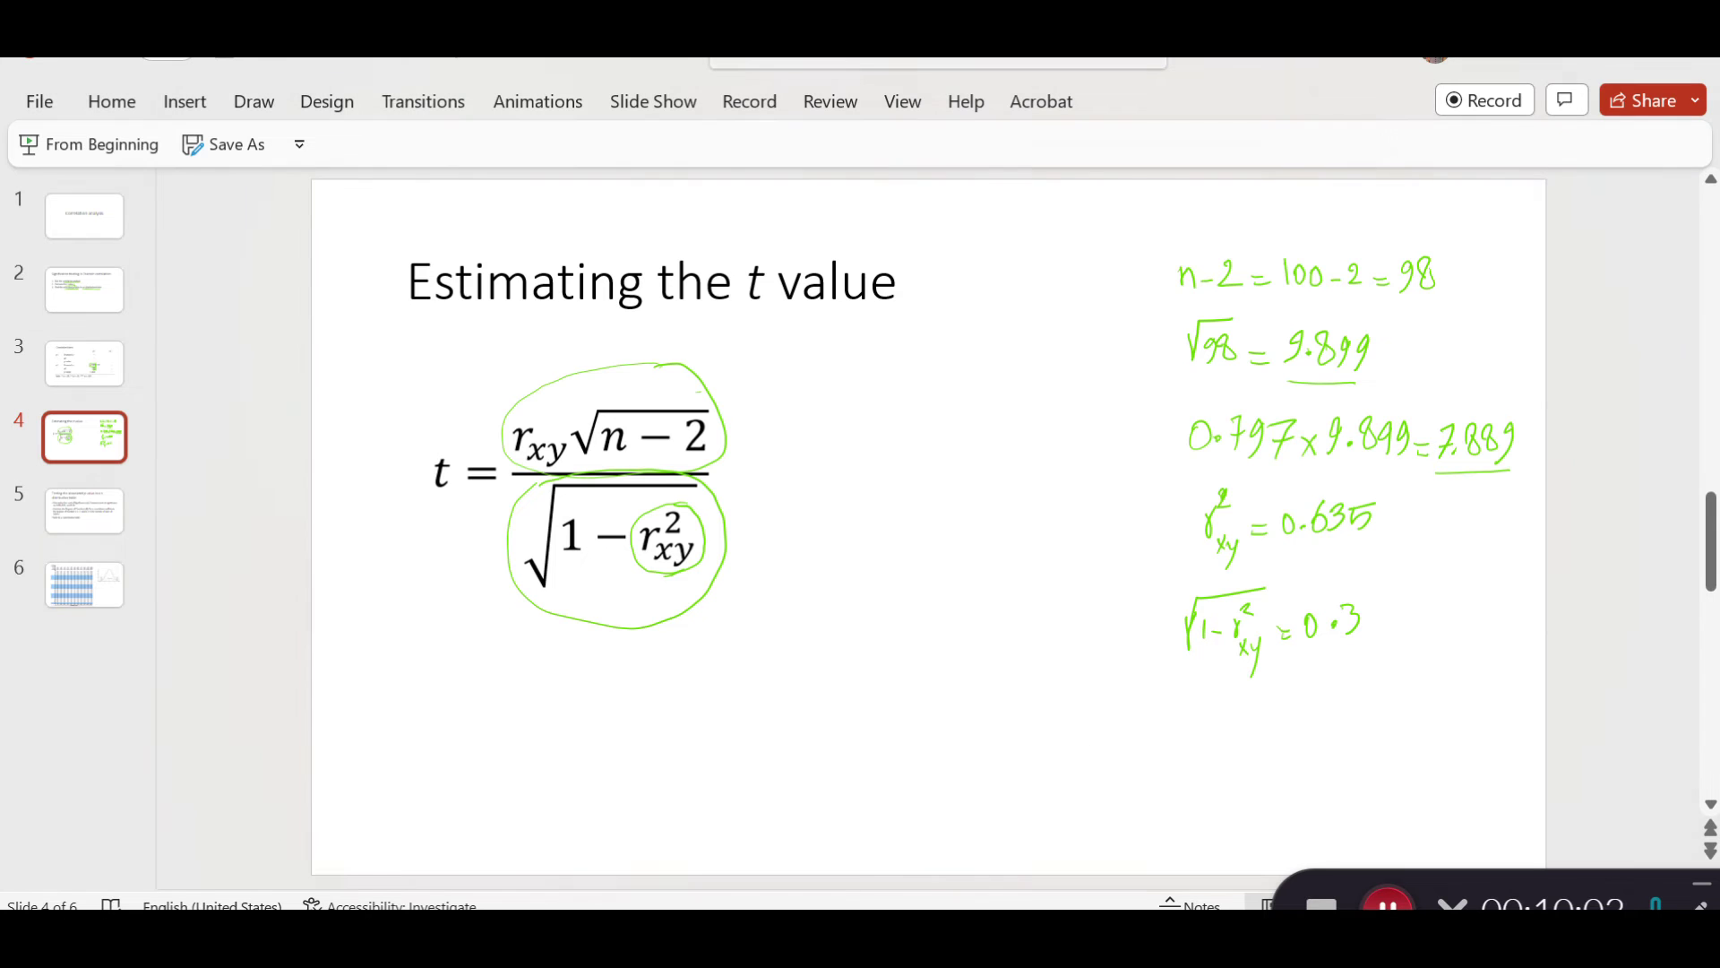
key("alt+Tab")
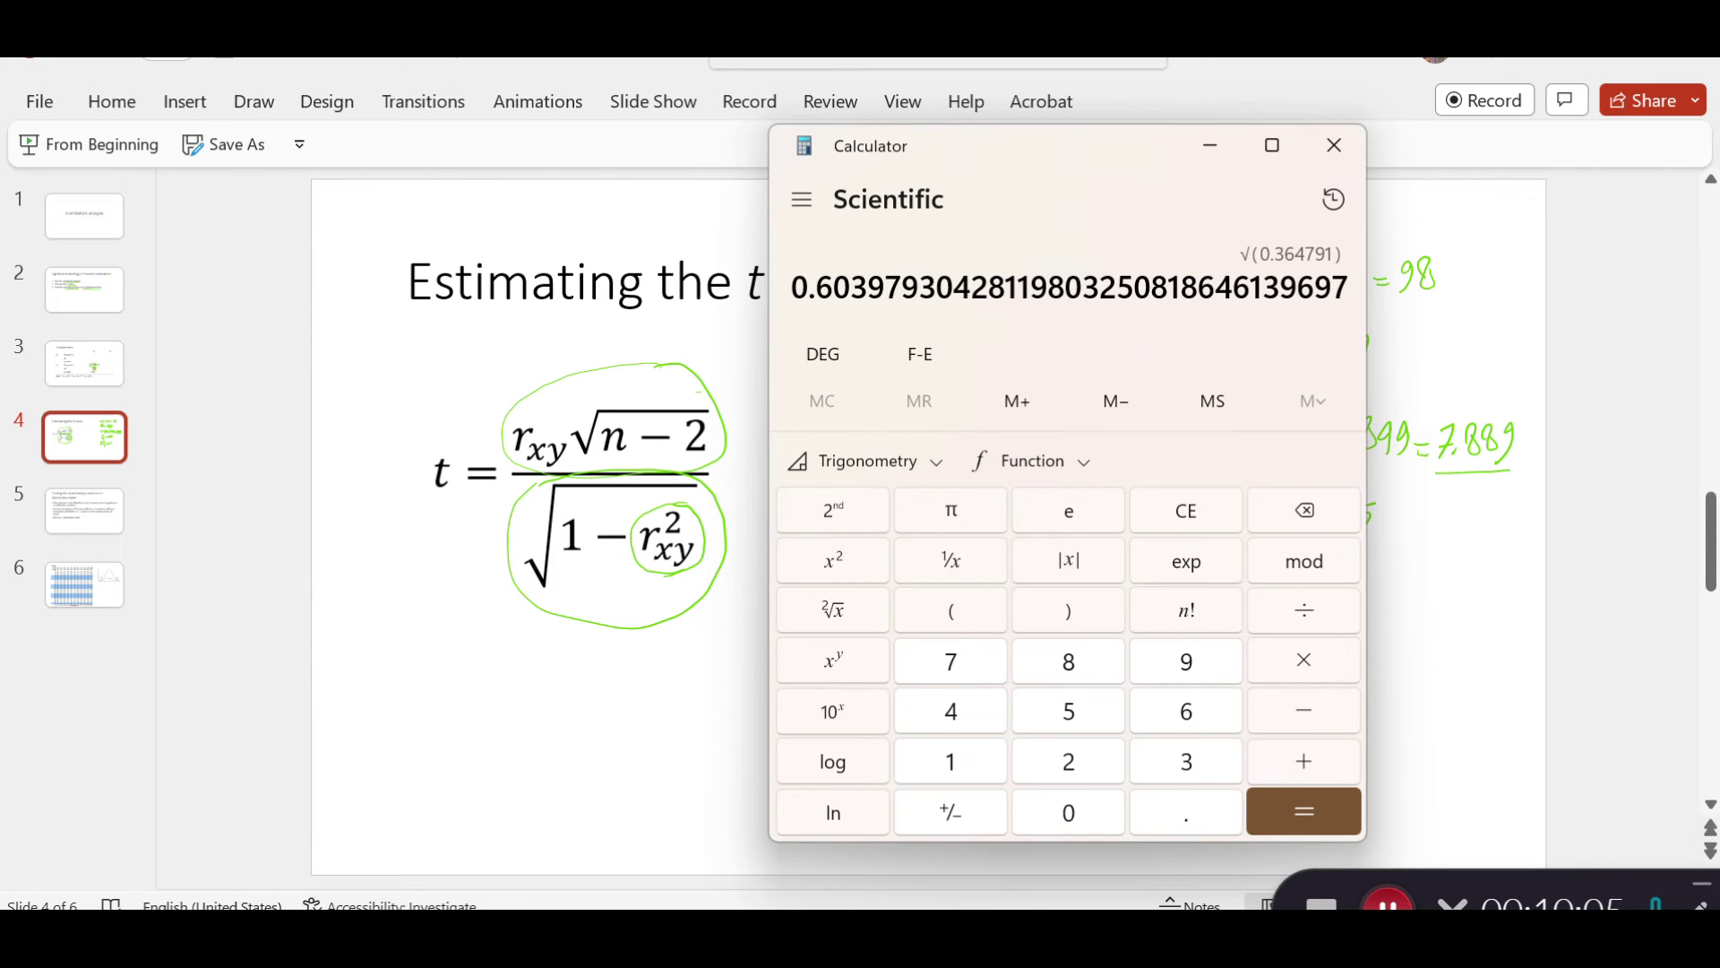
key("alt+Tab")
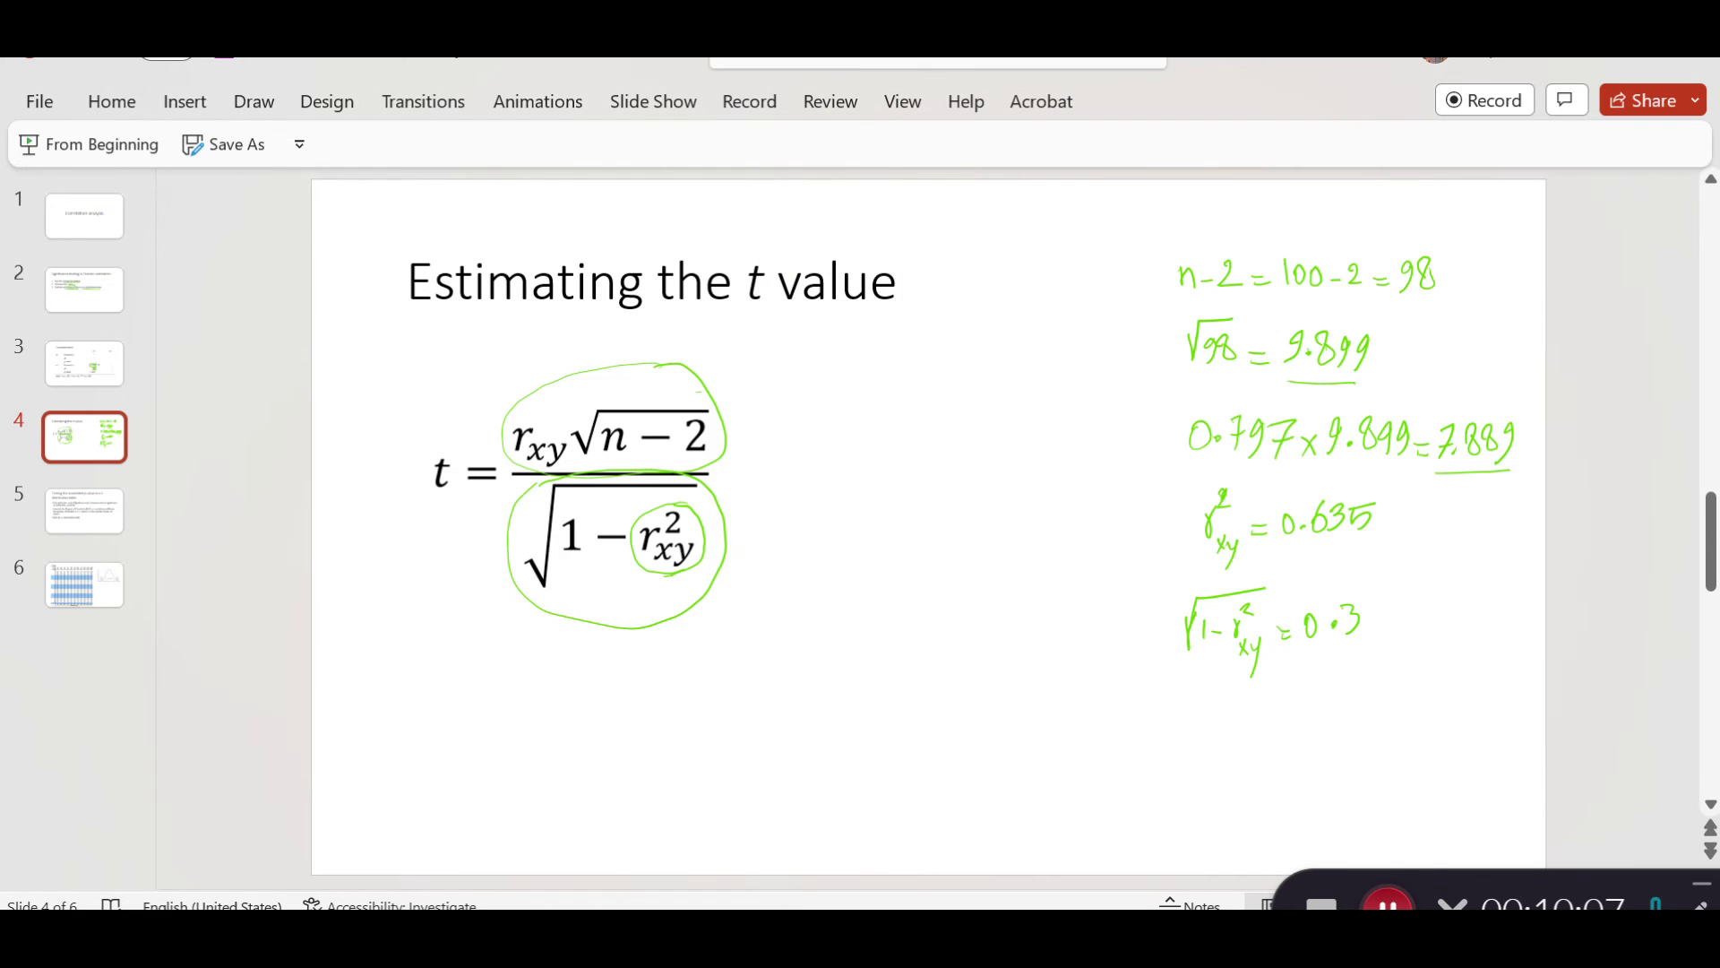